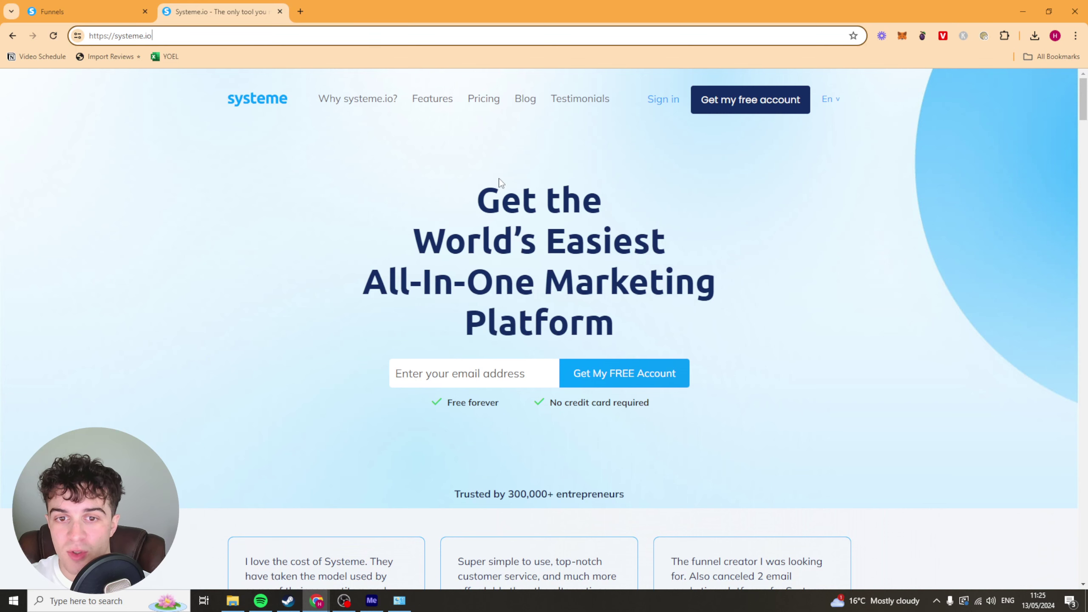
Look through the feature sections on the Systeme.io homepage, including marketing emails and website building
scroll(485, 205, down, 10)
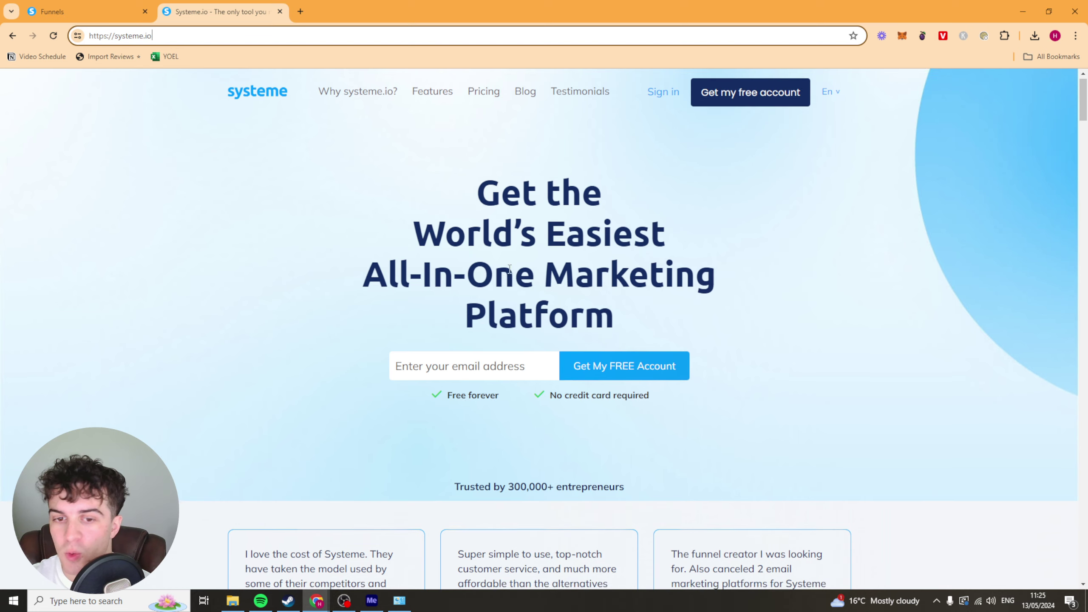
scroll(488, 303, down, 12)
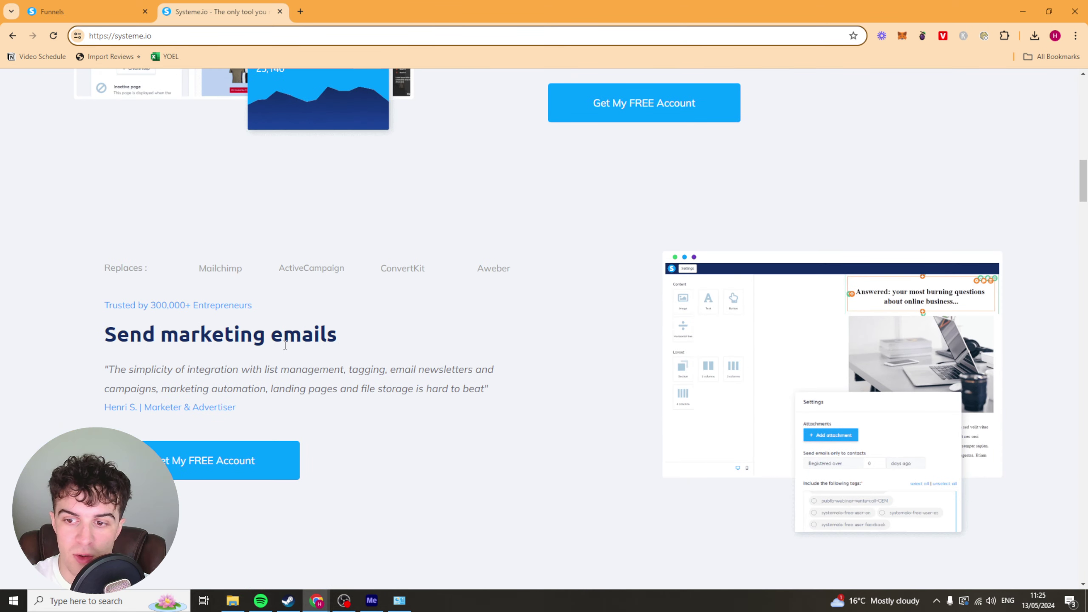
scroll(358, 338, down, 12)
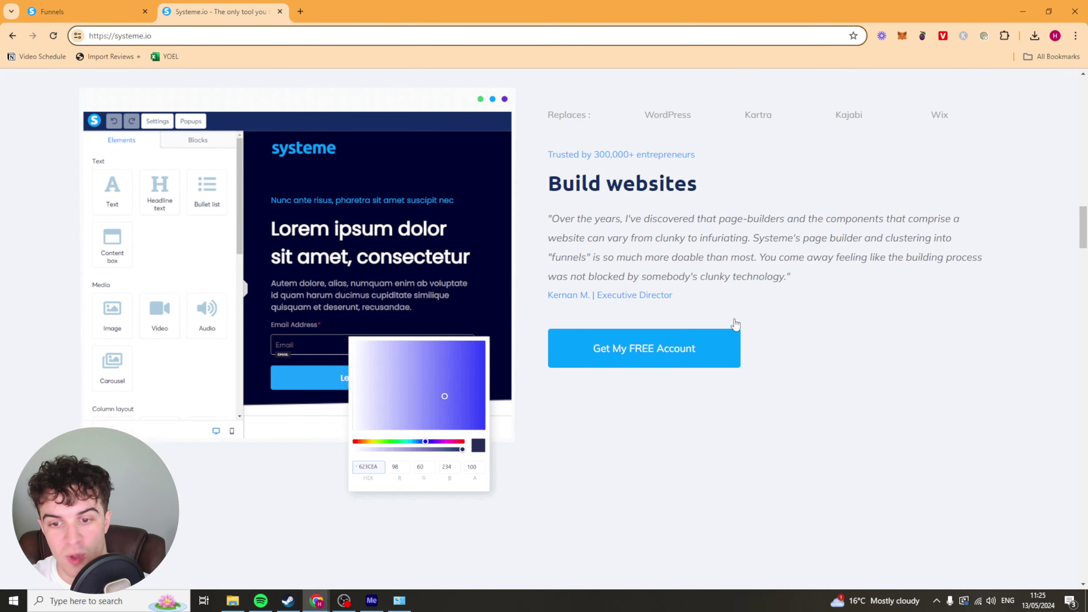
scroll(735, 324, down, 10)
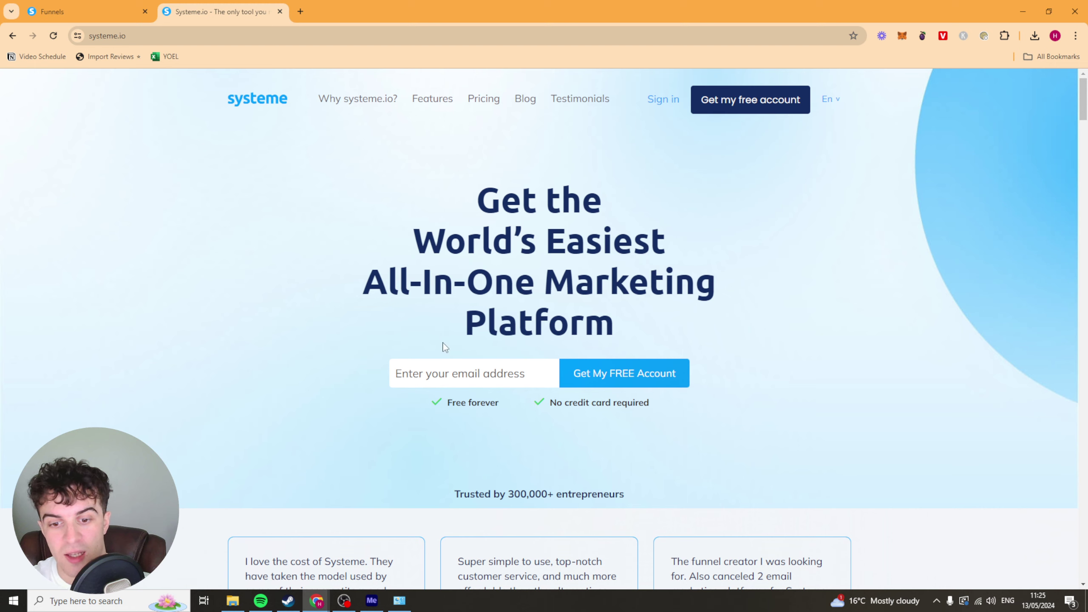
Return to the logged-in Systeme.io account, open the main dashboard, and review the affiliate dashboard
click(51, 11)
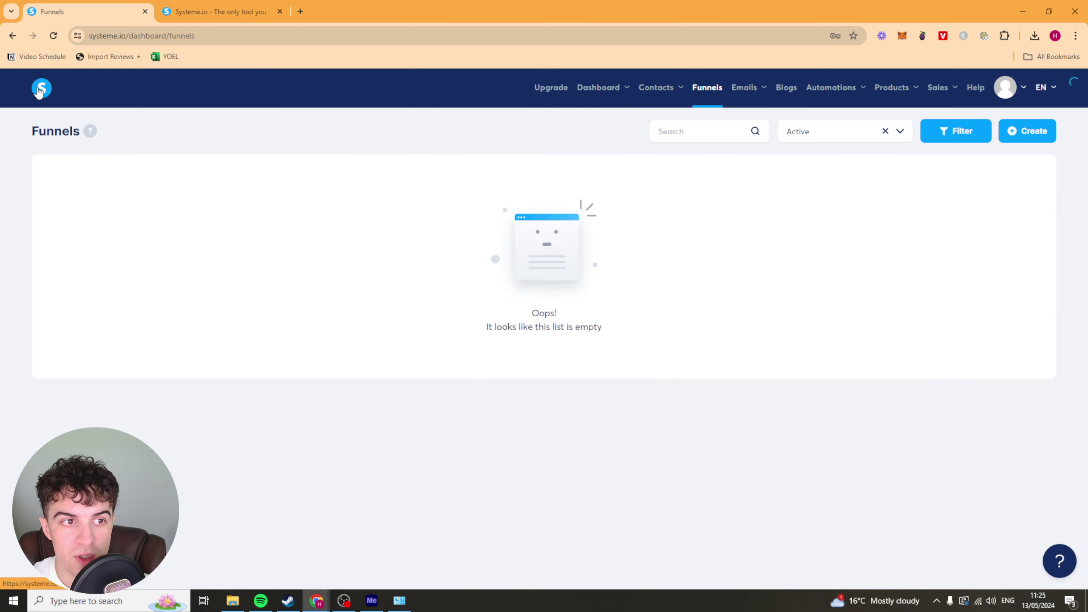
click(41, 88)
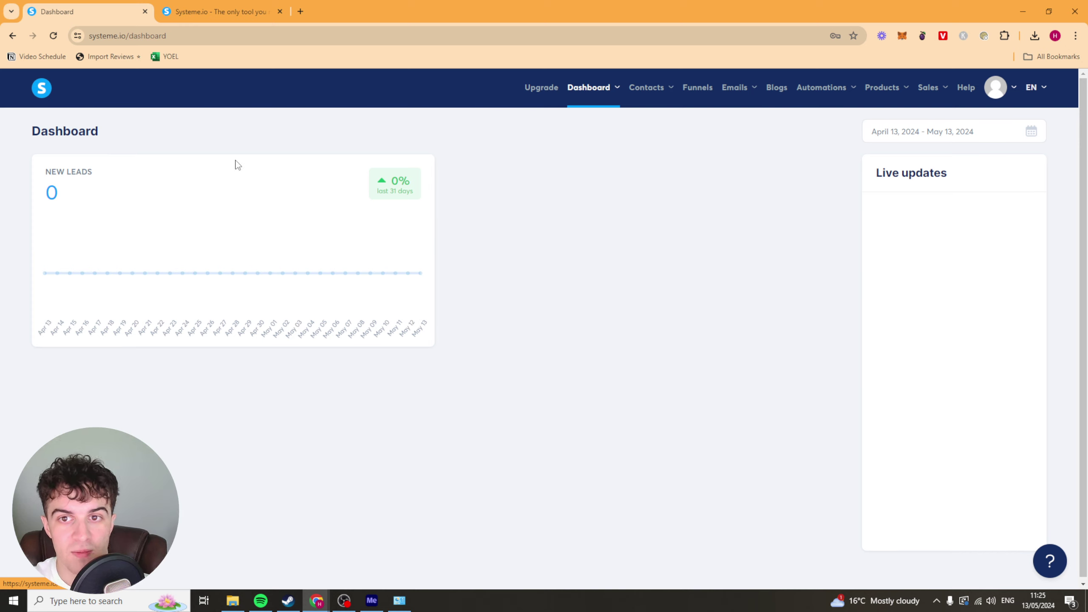
mouse_move(618, 93)
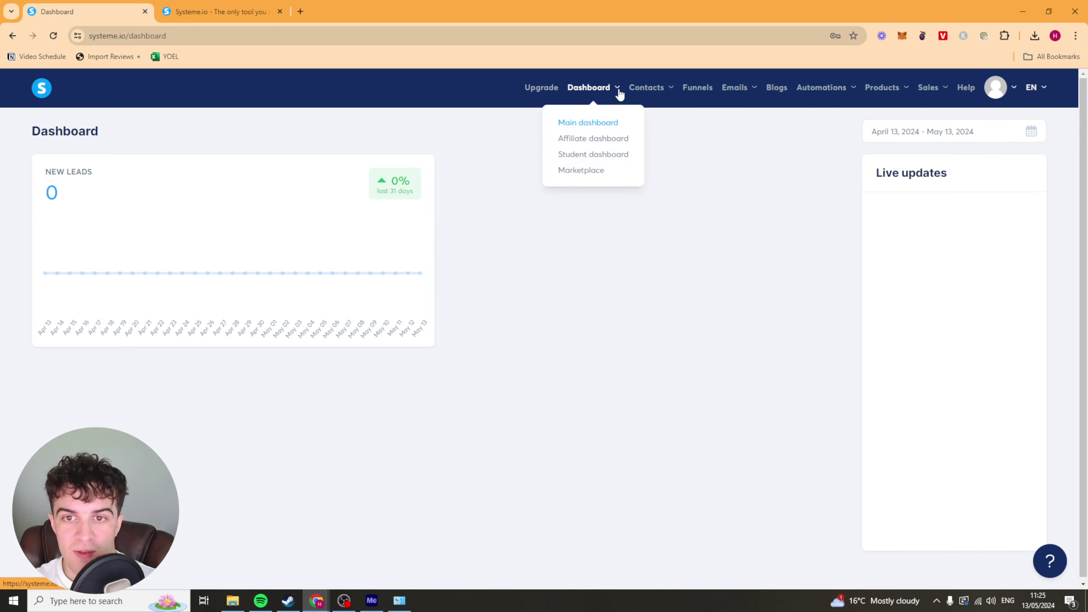
click(599, 138)
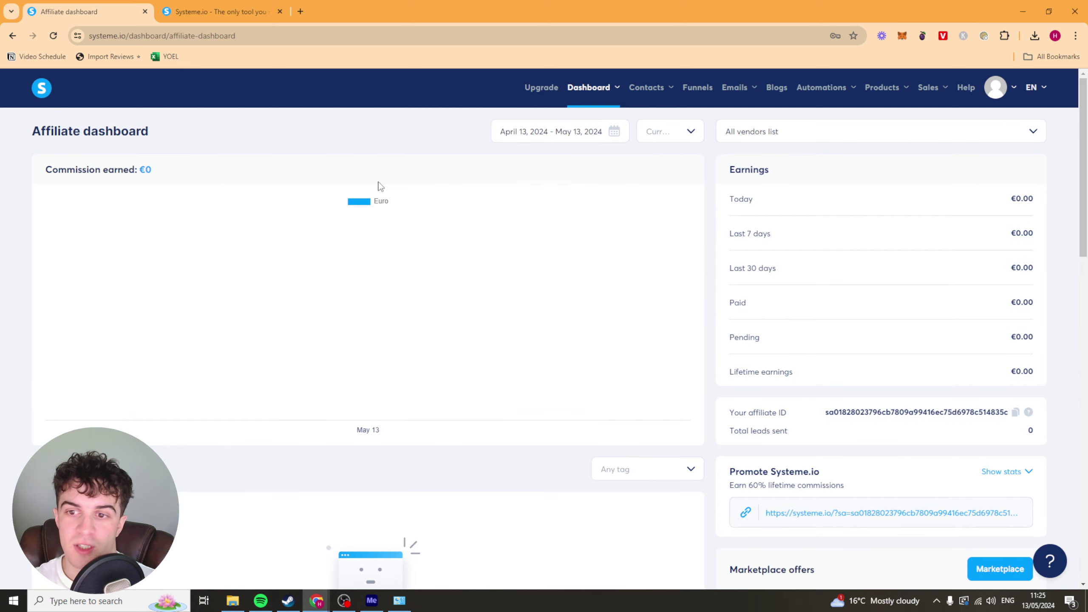
scroll(681, 247, down, 1)
scroll(688, 257, down, 6)
scroll(688, 263, up, 8)
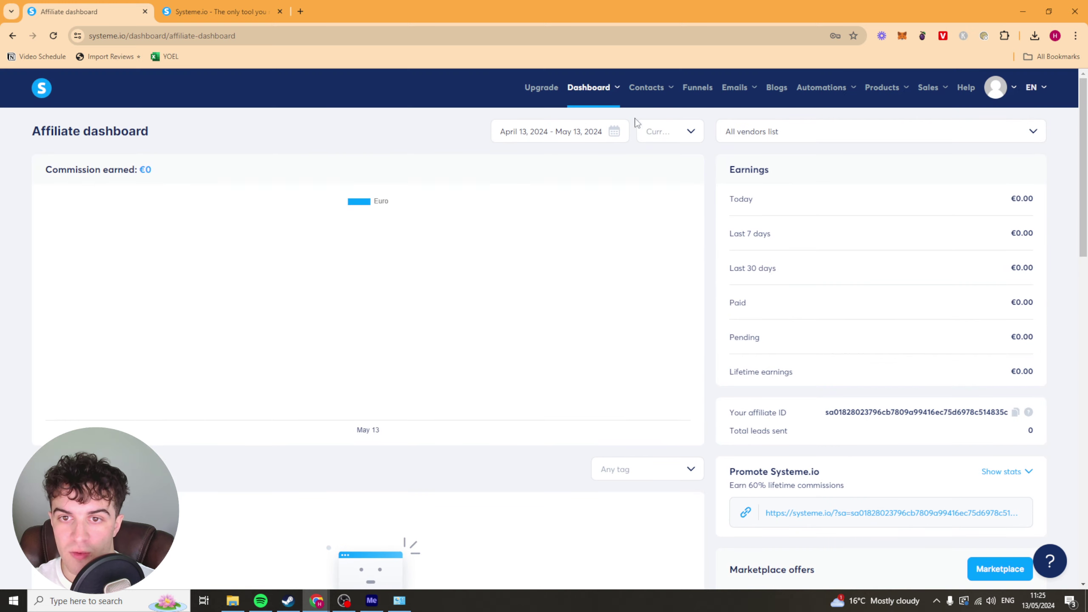
View the courses offered in the student dashboard and go back to the affiliate dashboard
mouse_move(609, 94)
click(598, 153)
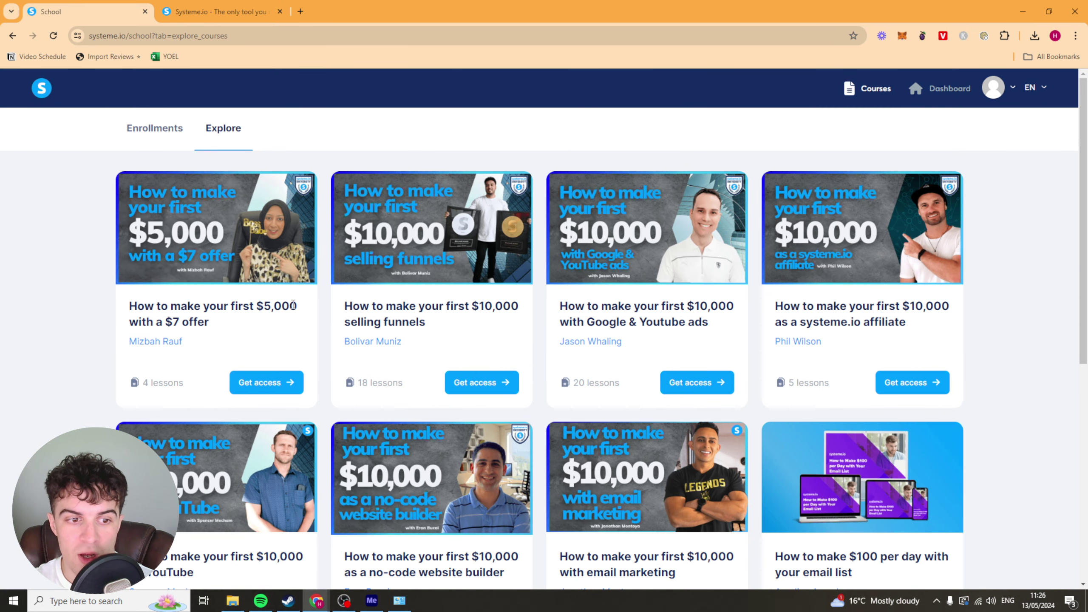
scroll(956, 283, down, 1)
scroll(979, 306, up, 1)
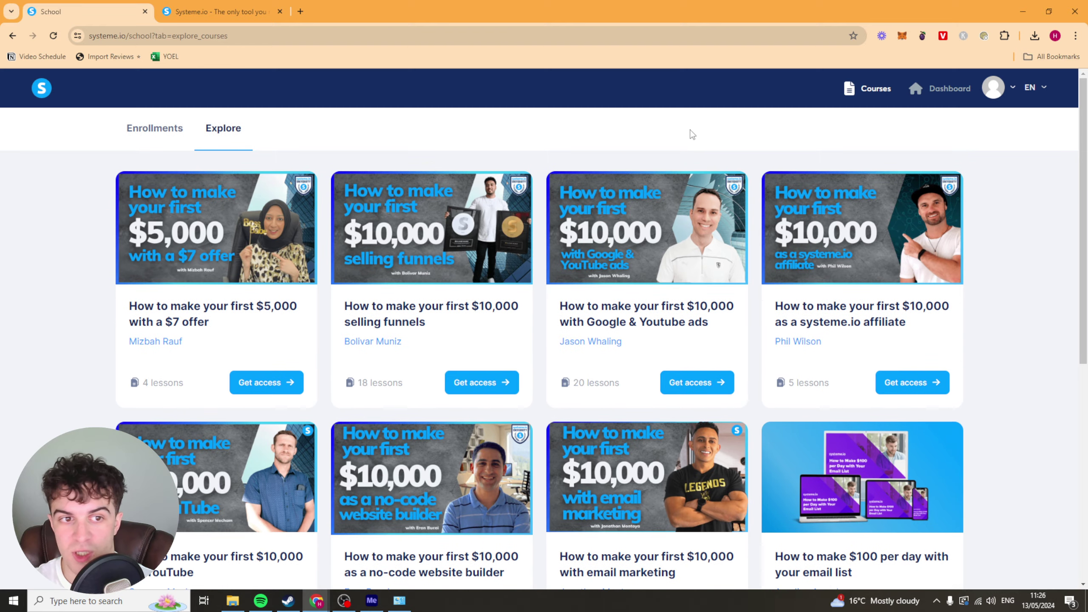
click(12, 36)
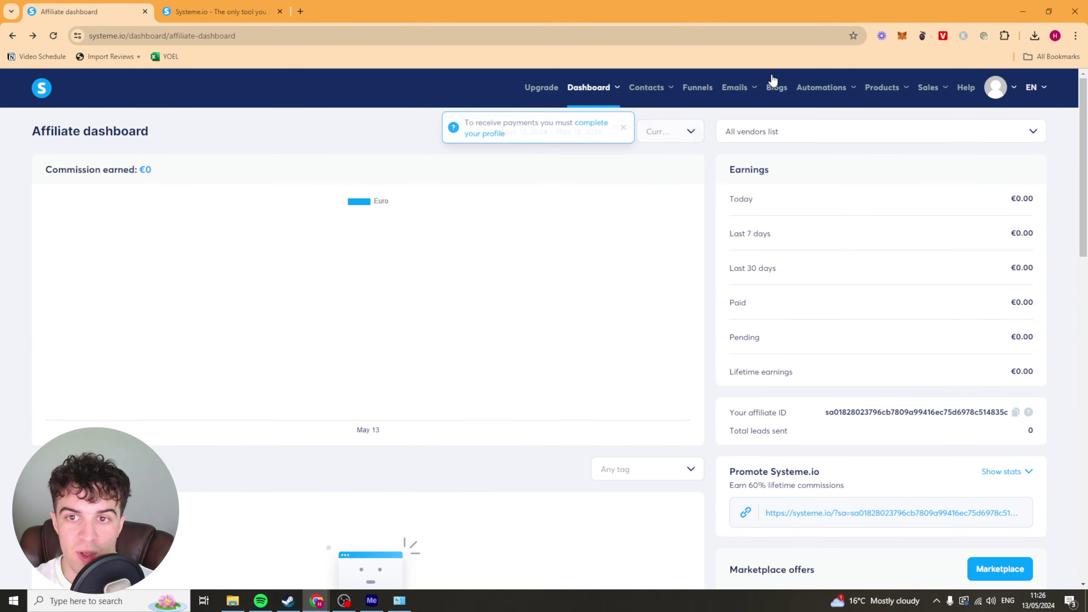
Browse the offers in the marketplace, return to the affiliate dashboard, and dismiss the payment notice
click(627, 135)
mouse_move(620, 95)
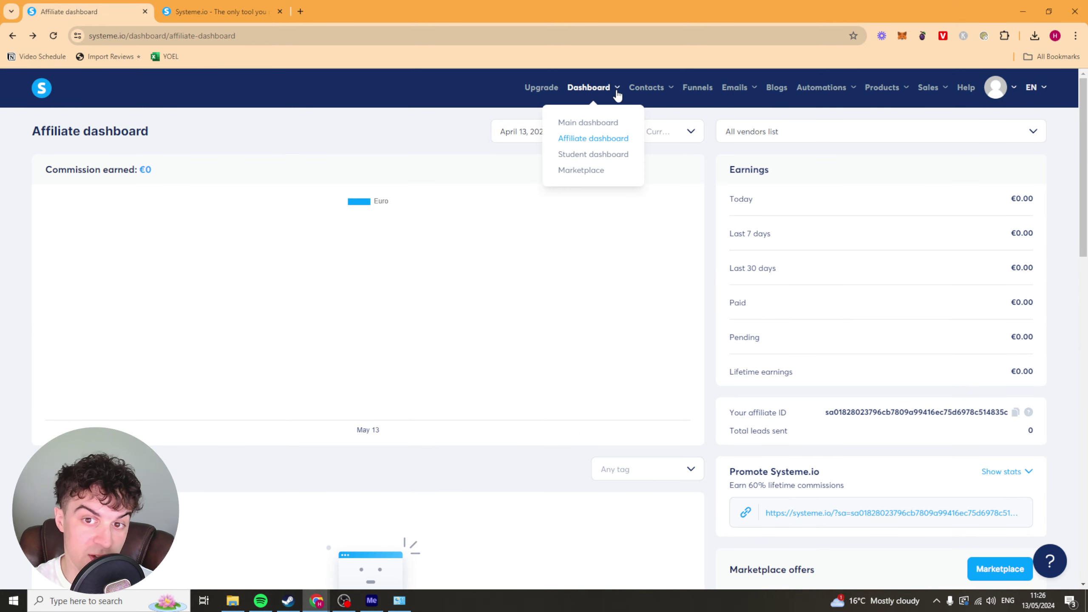
click(591, 172)
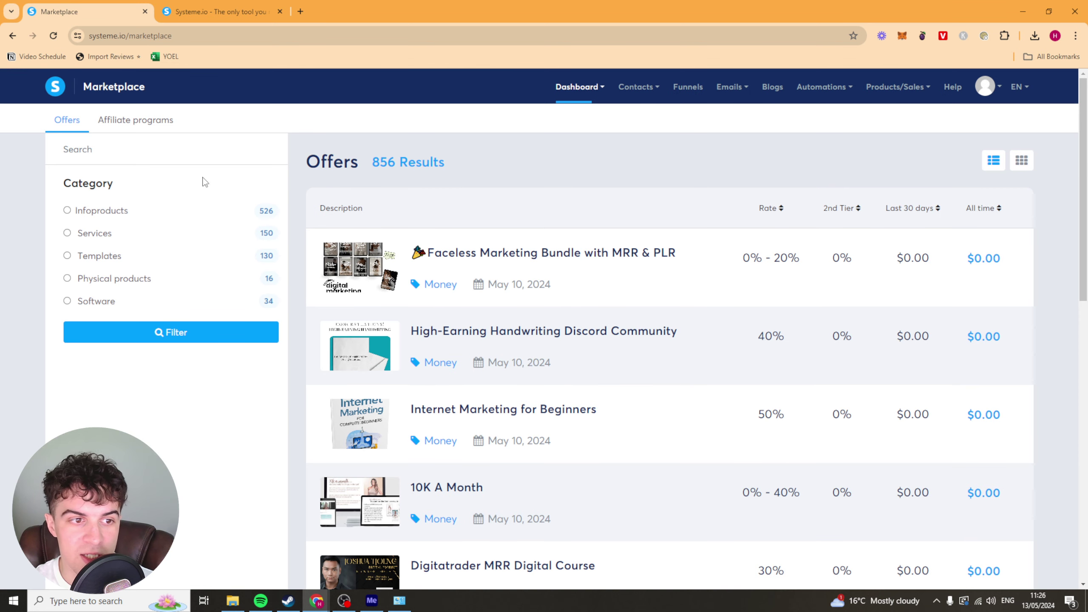
scroll(595, 245, down, 3)
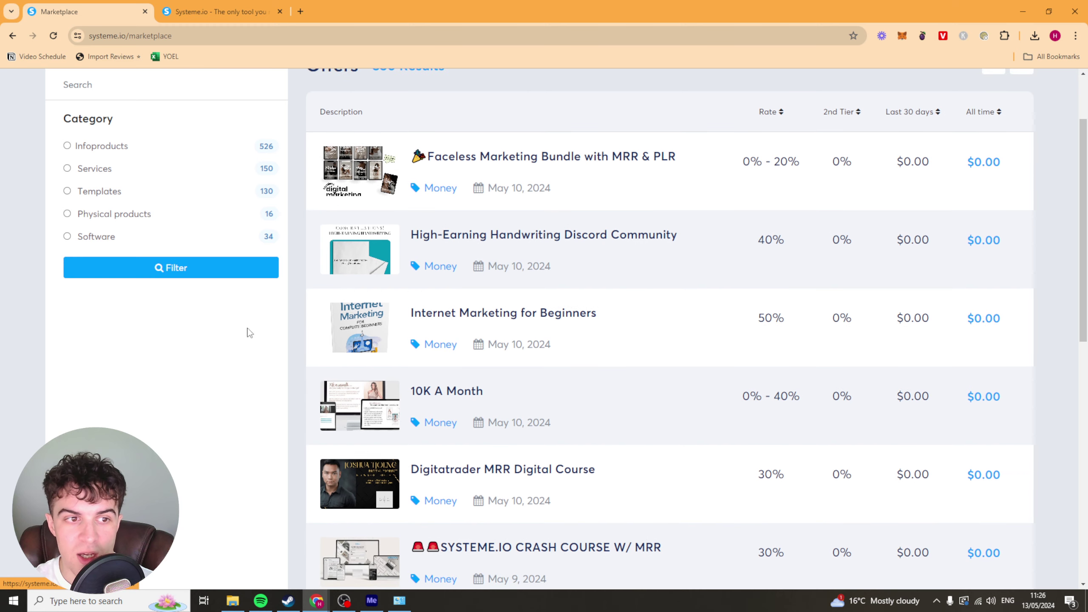
scroll(210, 379, up, 3)
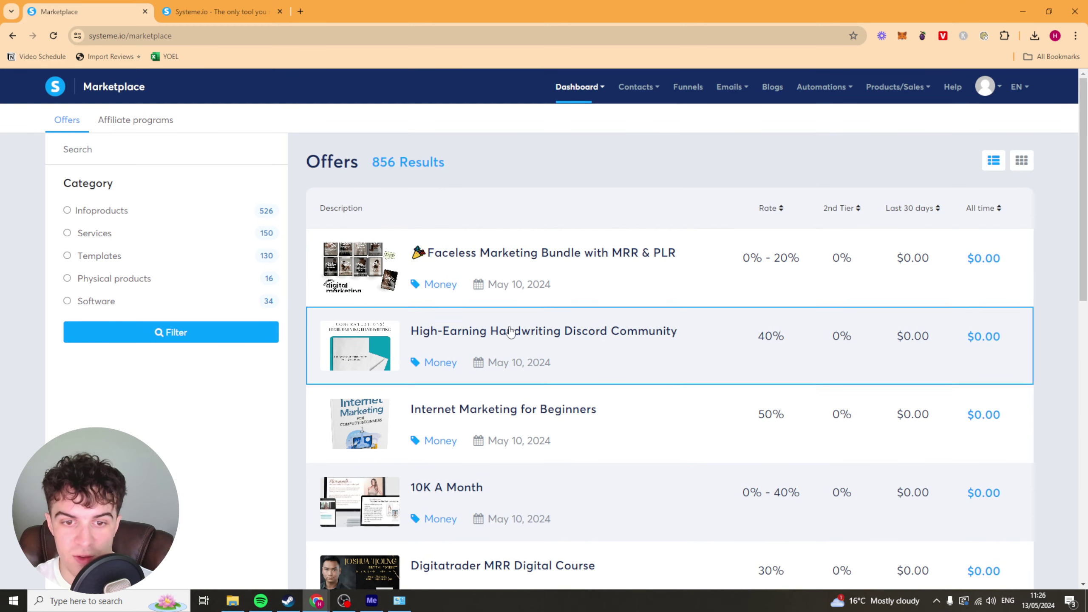
click(13, 39)
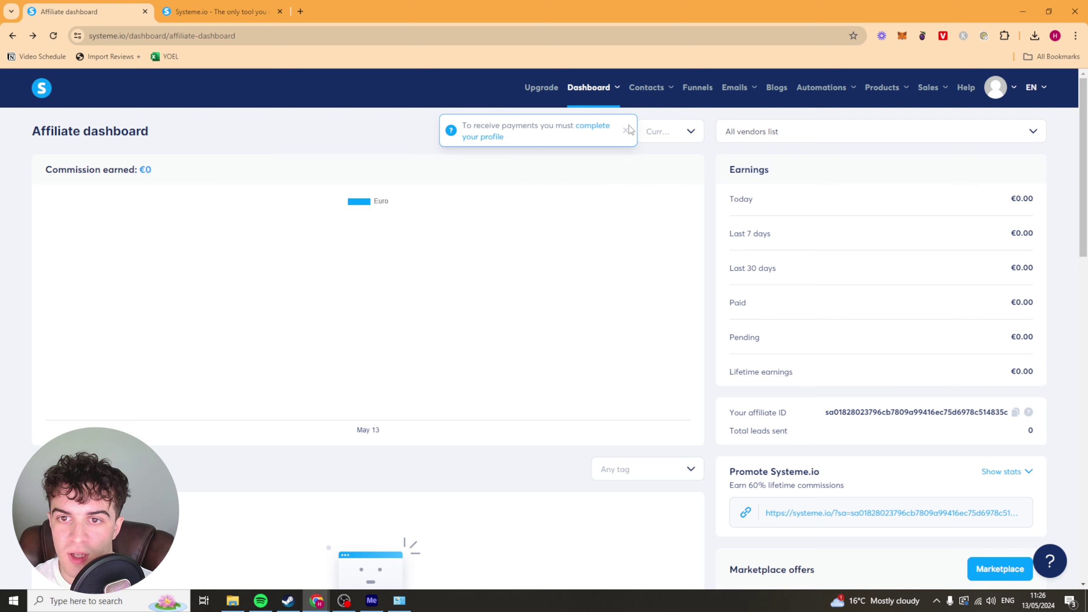
click(627, 130)
Open the Contacts list and look over its filter options
mouse_move(660, 90)
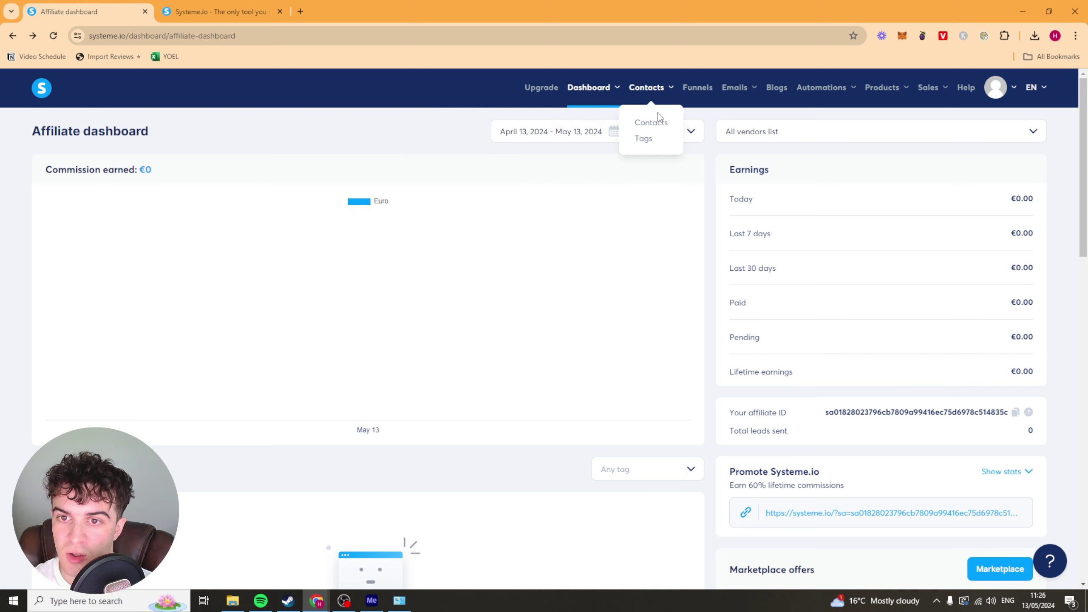
click(651, 124)
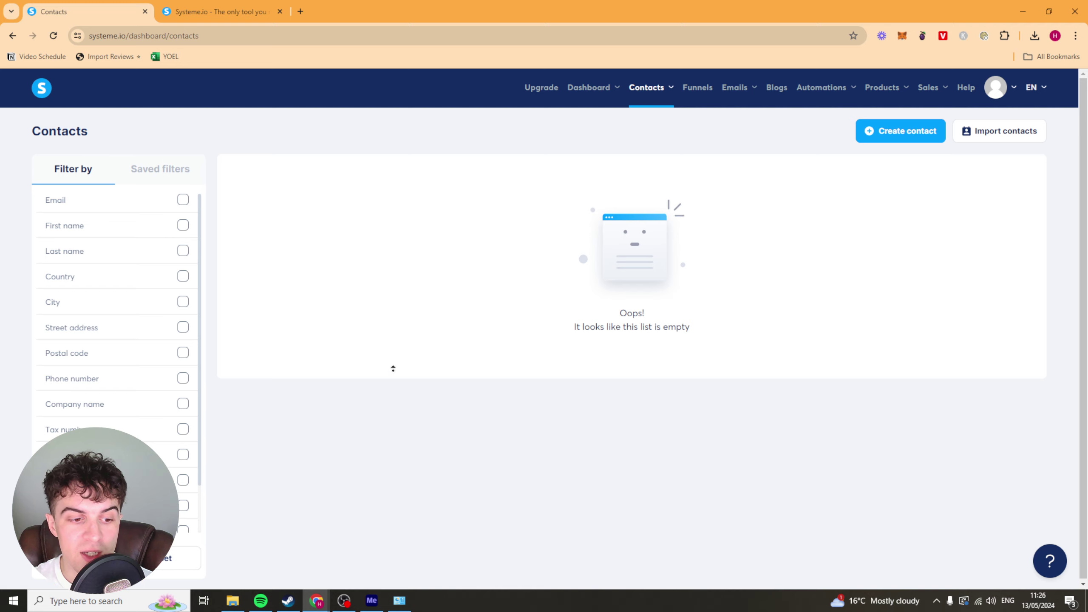
scroll(393, 368, down, 1)
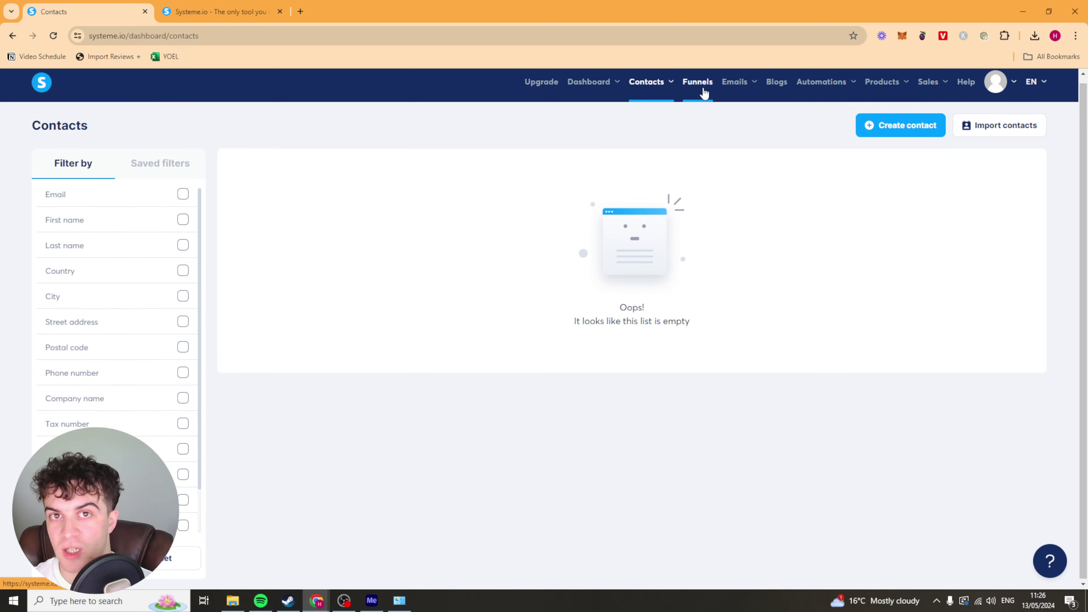
Examine the contact creation form and its custom field dialog, and return to the Contacts list without saving
click(913, 119)
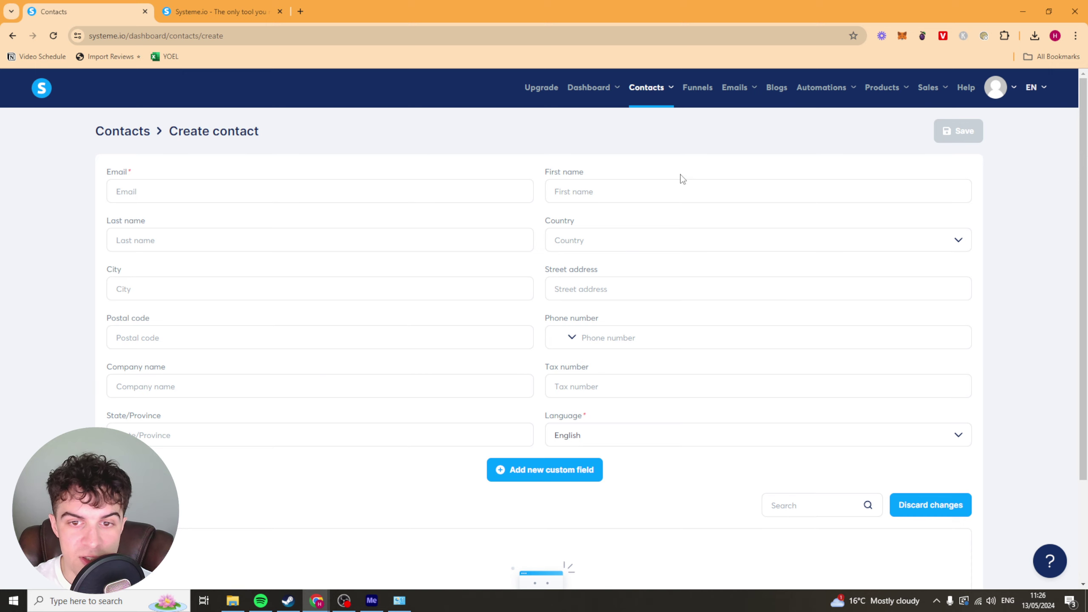
scroll(587, 231, down, 1)
scroll(620, 321, down, 2)
scroll(716, 306, up, 3)
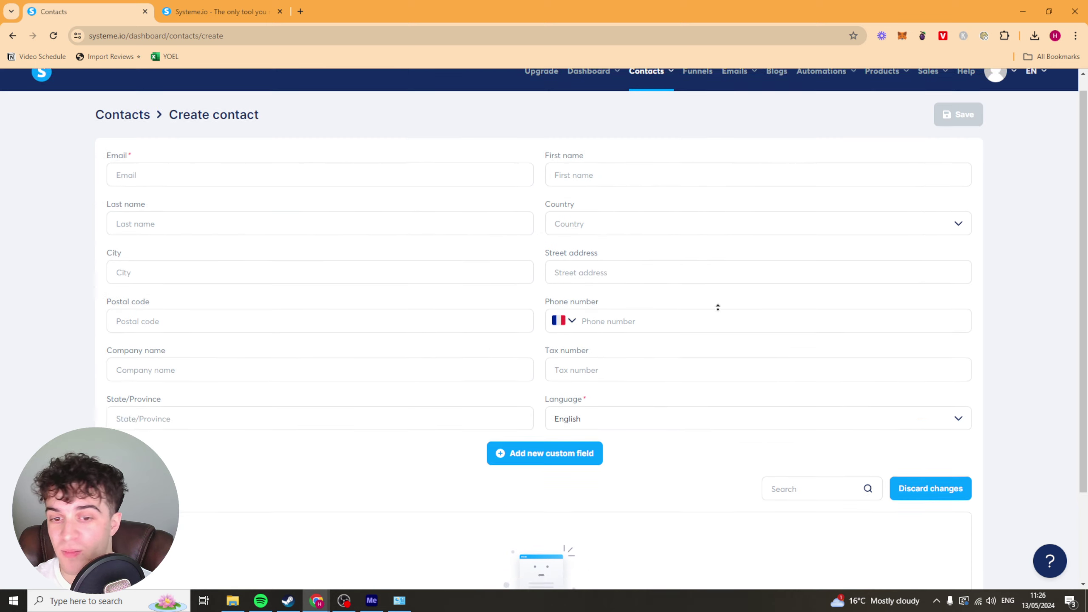
click(541, 479)
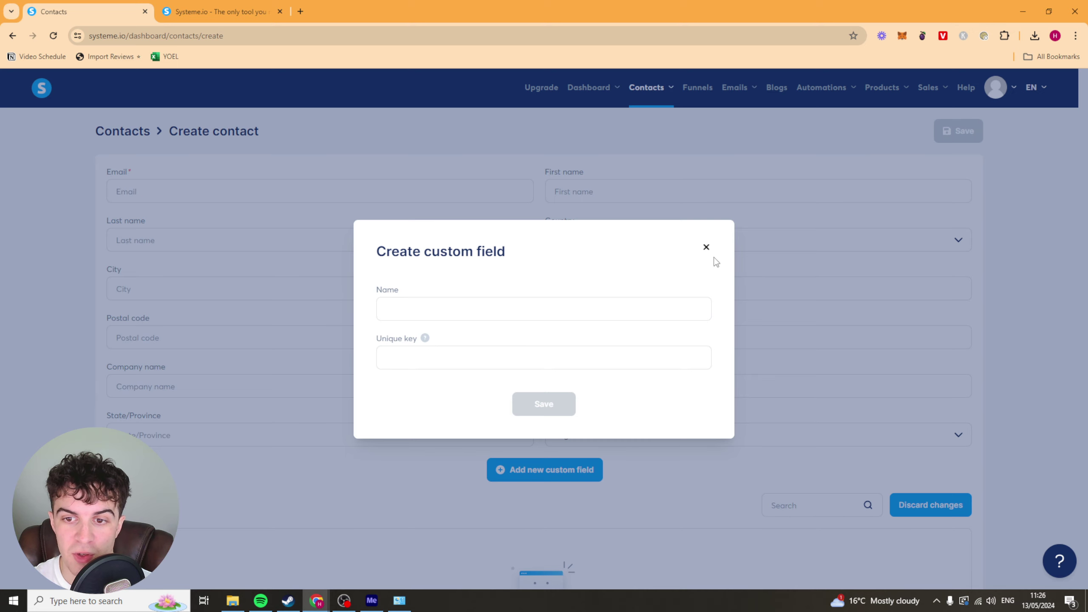
click(706, 247)
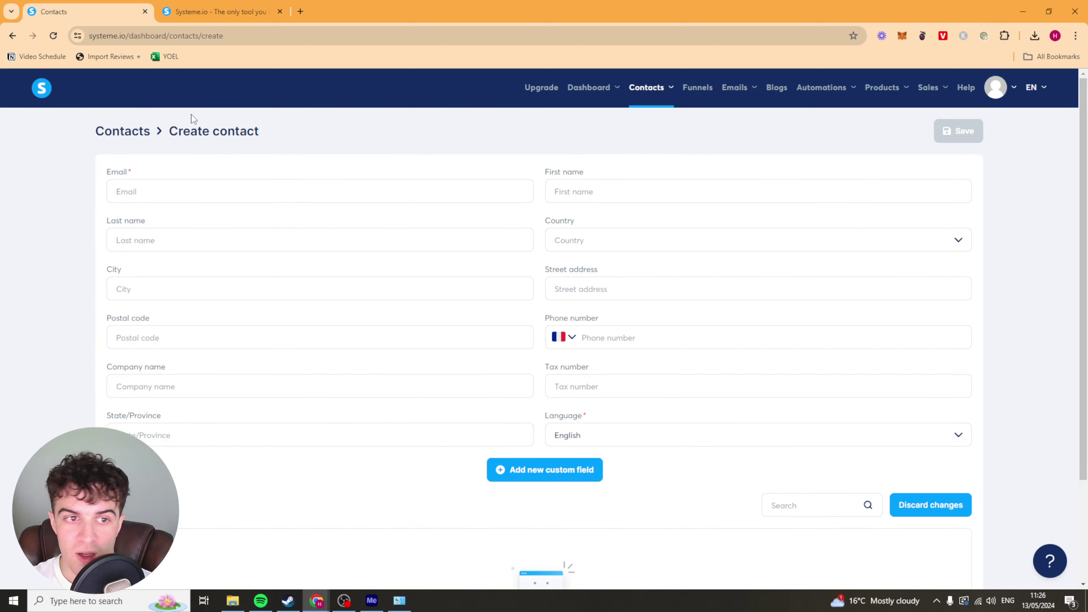
click(135, 133)
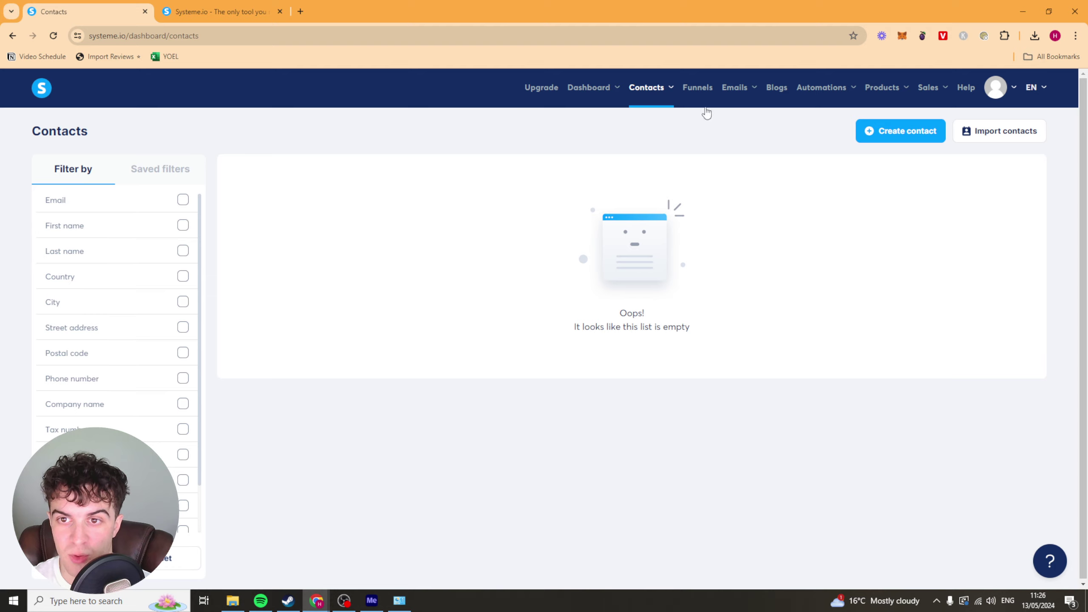
Open the contact Tags page, view the tag creation dialog, and close it without creating a tag
mouse_move(670, 88)
click(647, 148)
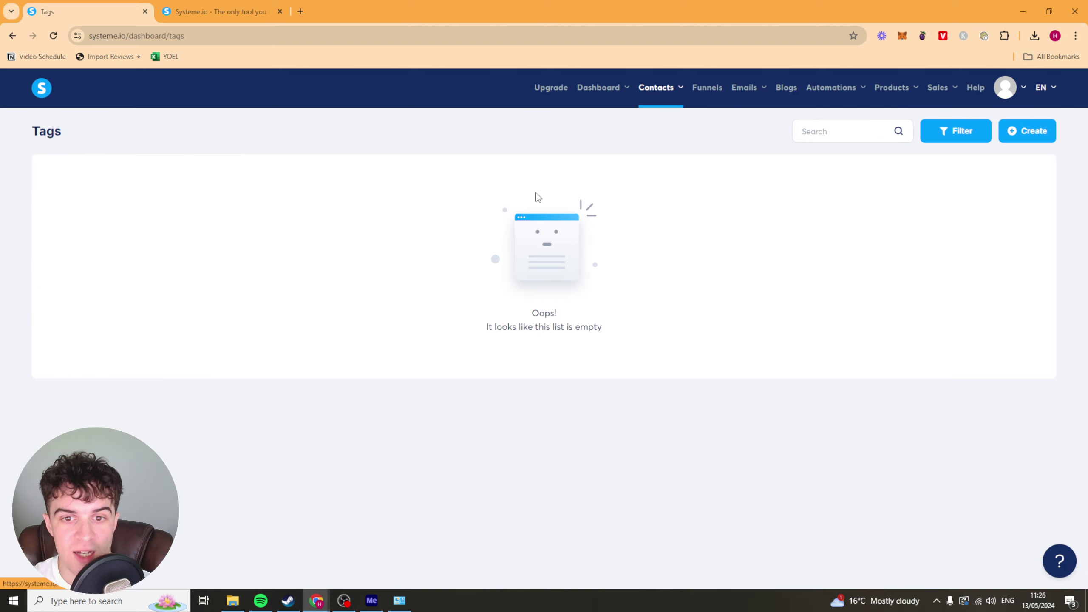
click(1013, 133)
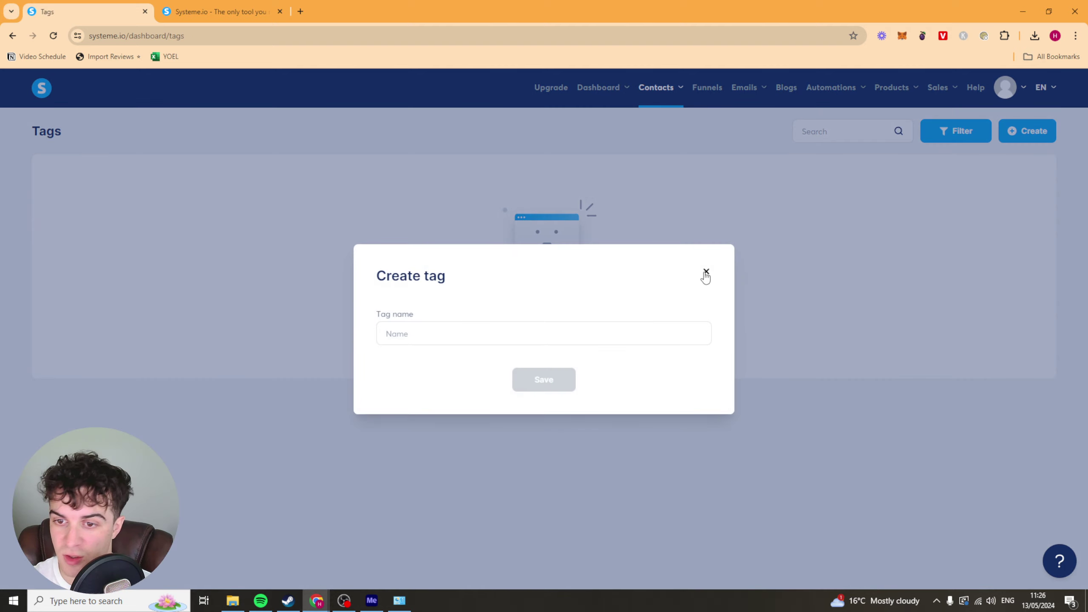
click(706, 273)
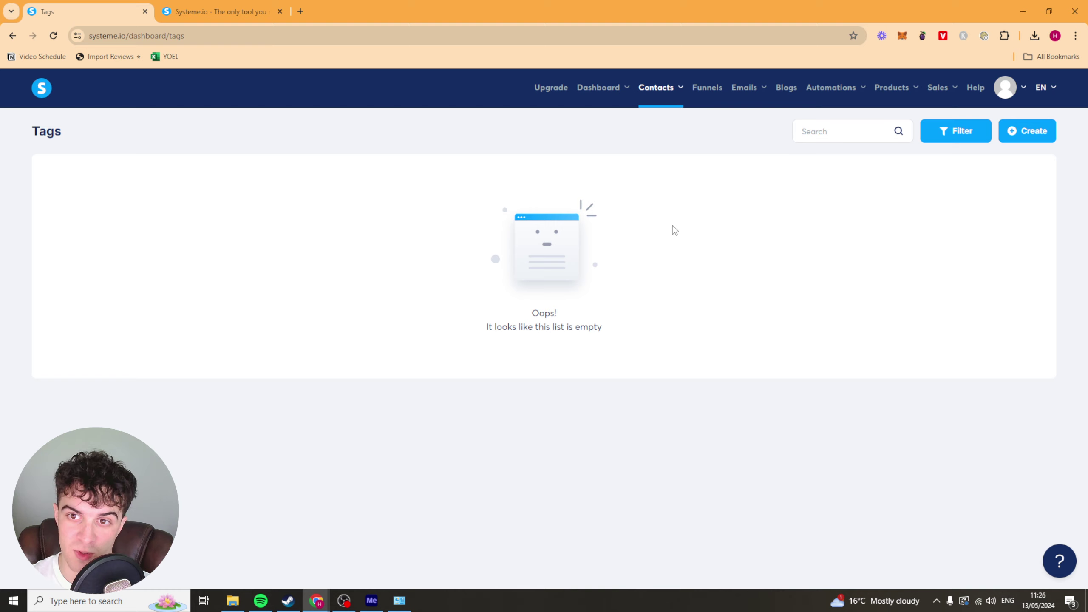
Start a new funnel on the Funnels page and name it "funnel 1"
click(710, 102)
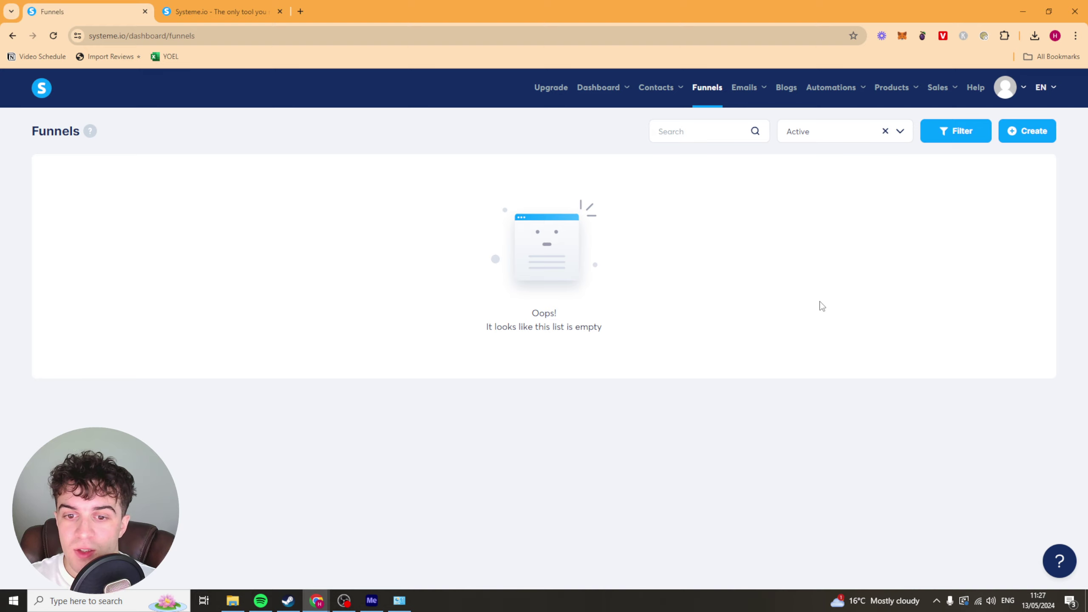
click(1029, 133)
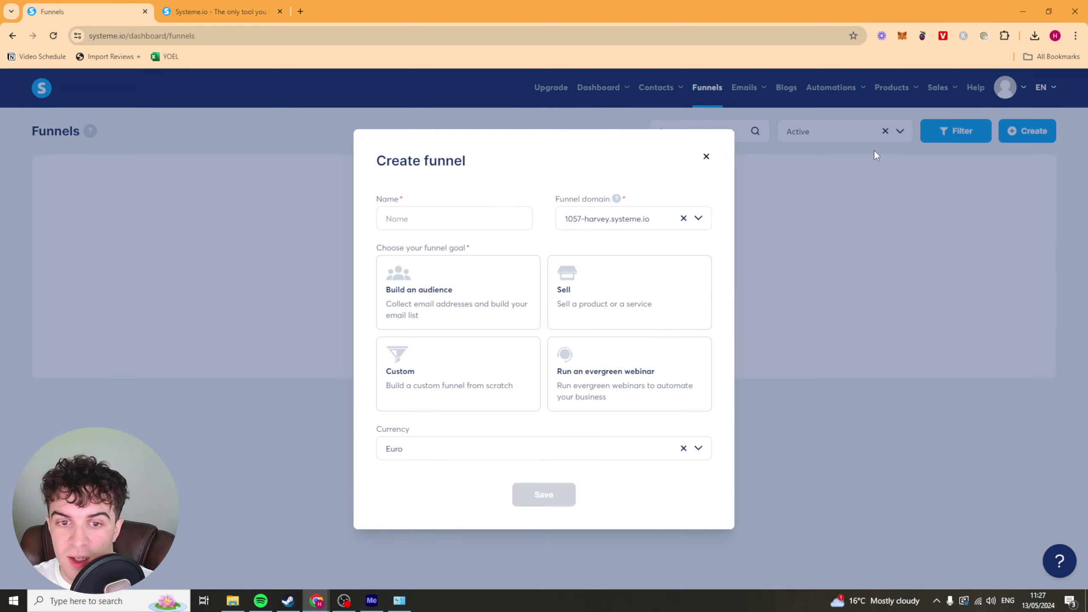
click(425, 219)
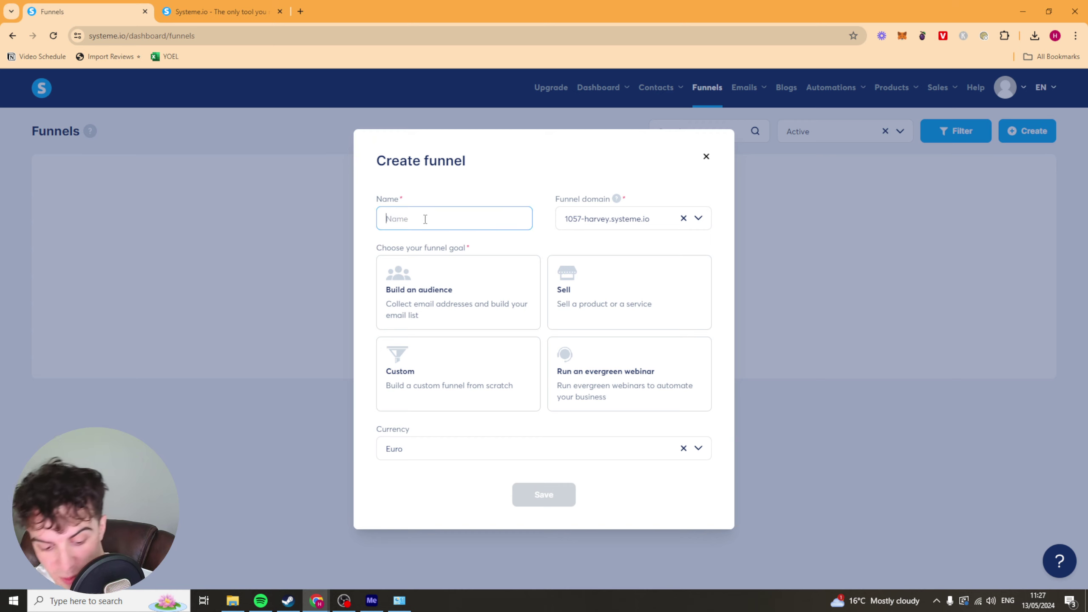
text(funnel 1)
click(504, 191)
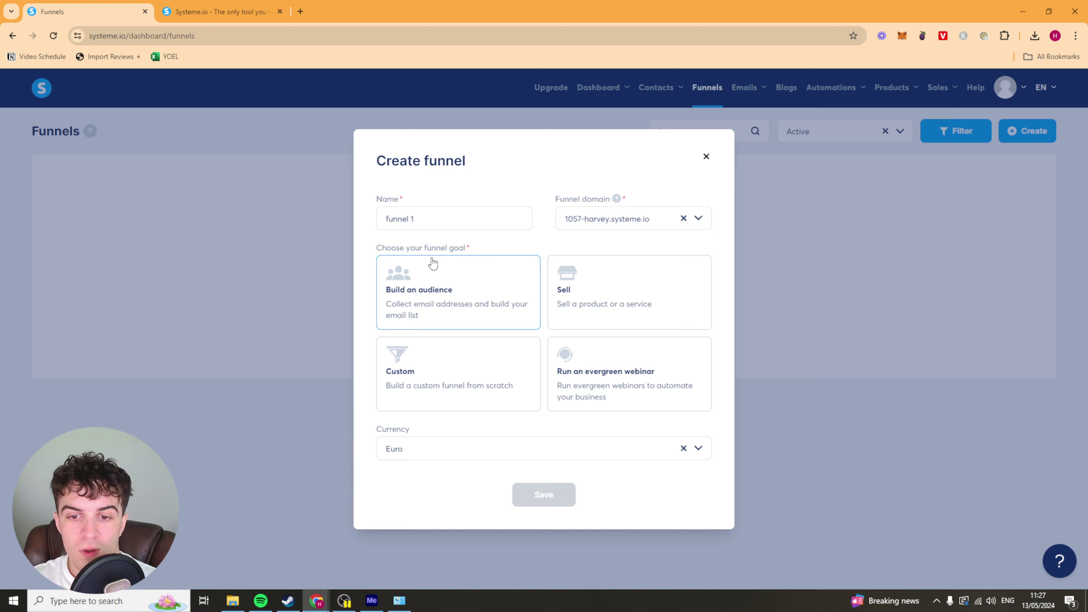
Try the Sell, Custom and Run an evergreen webinar goals, and set the funnel goal to Build an audience
click(572, 288)
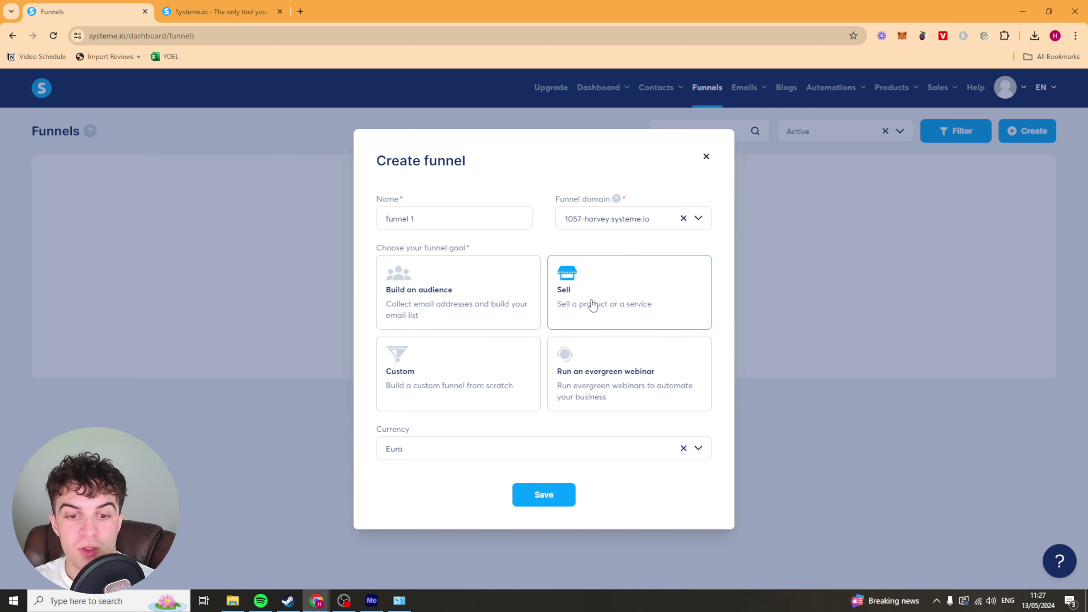
click(424, 377)
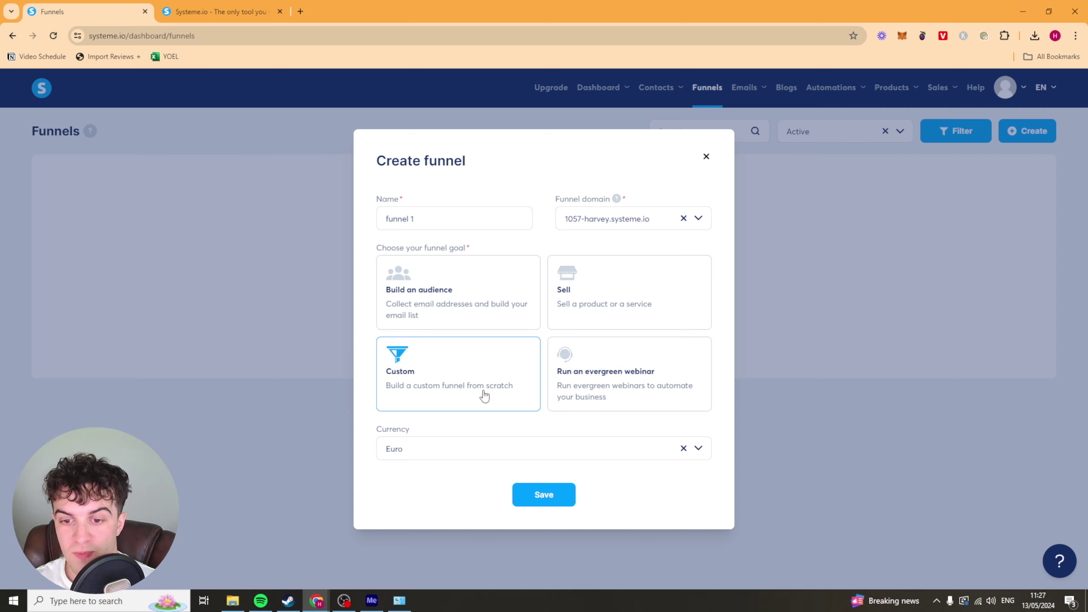
click(637, 368)
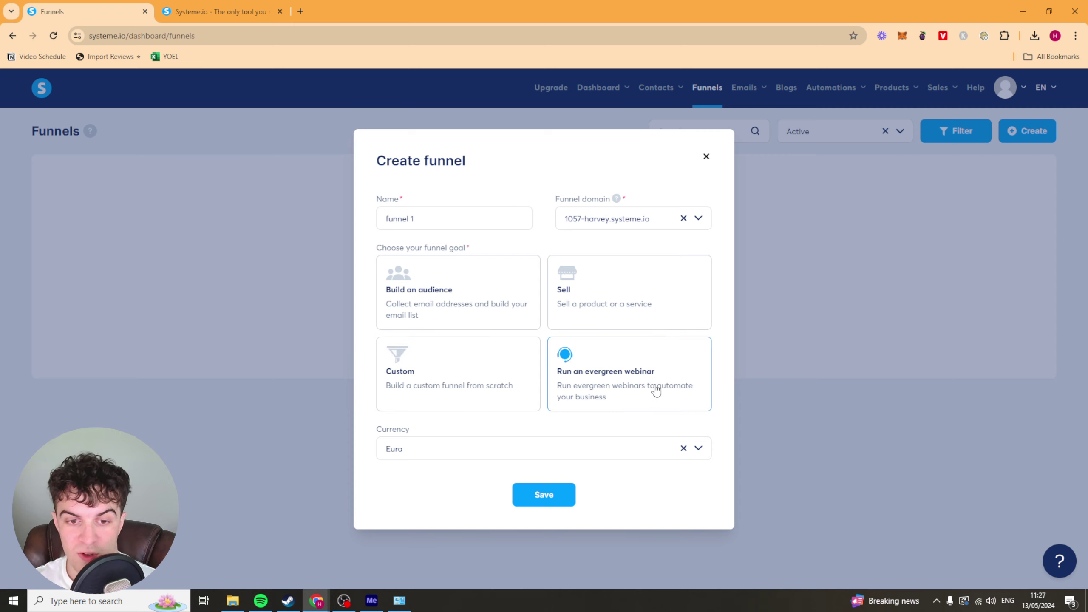
click(471, 310)
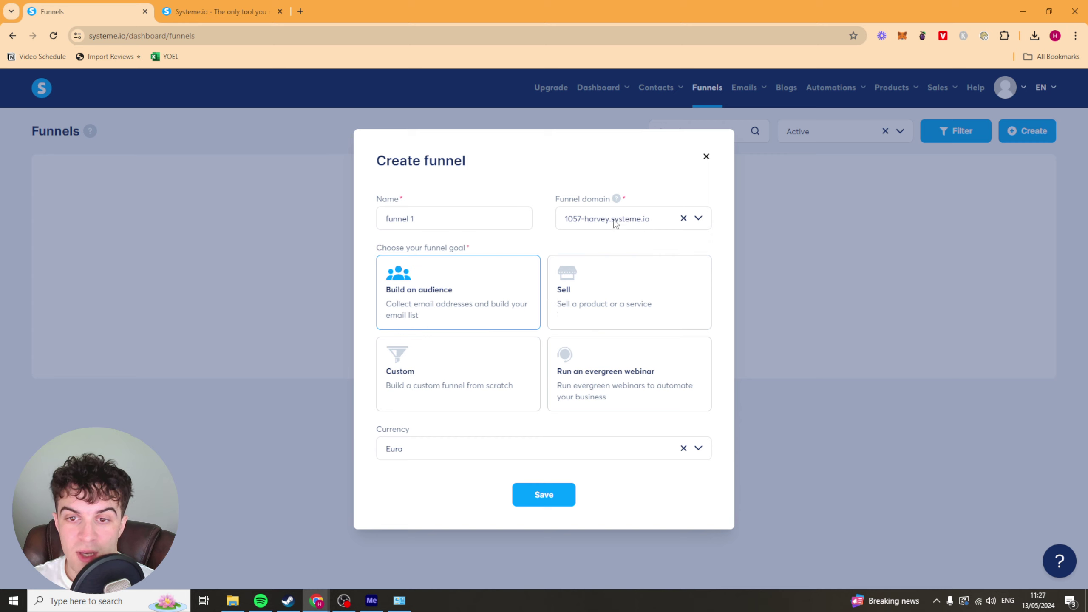
Check the domains available for the new funnel without changing the selected domain
click(700, 220)
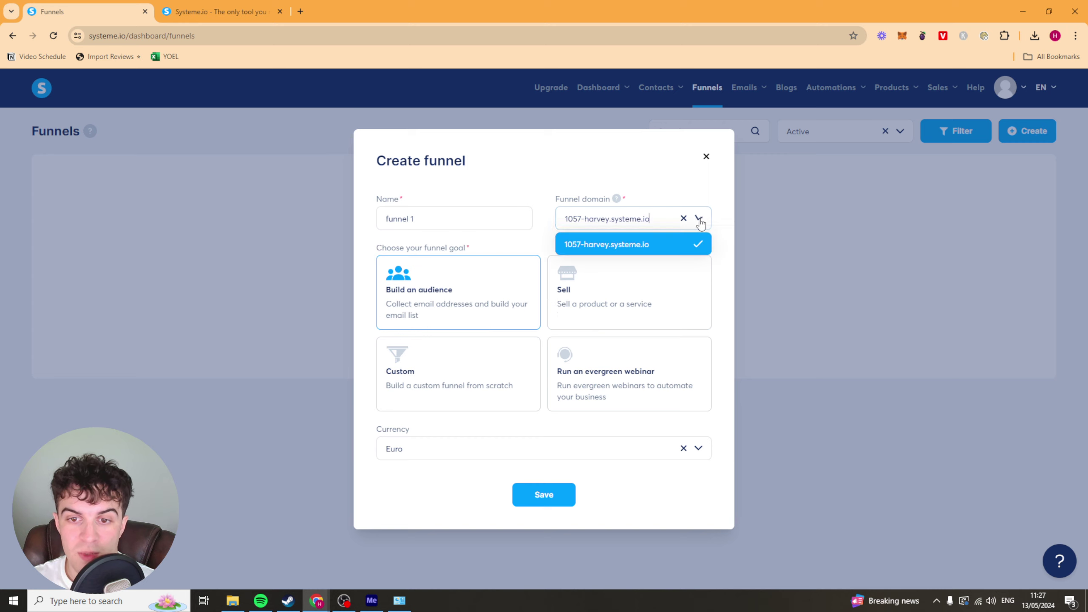
click(639, 219)
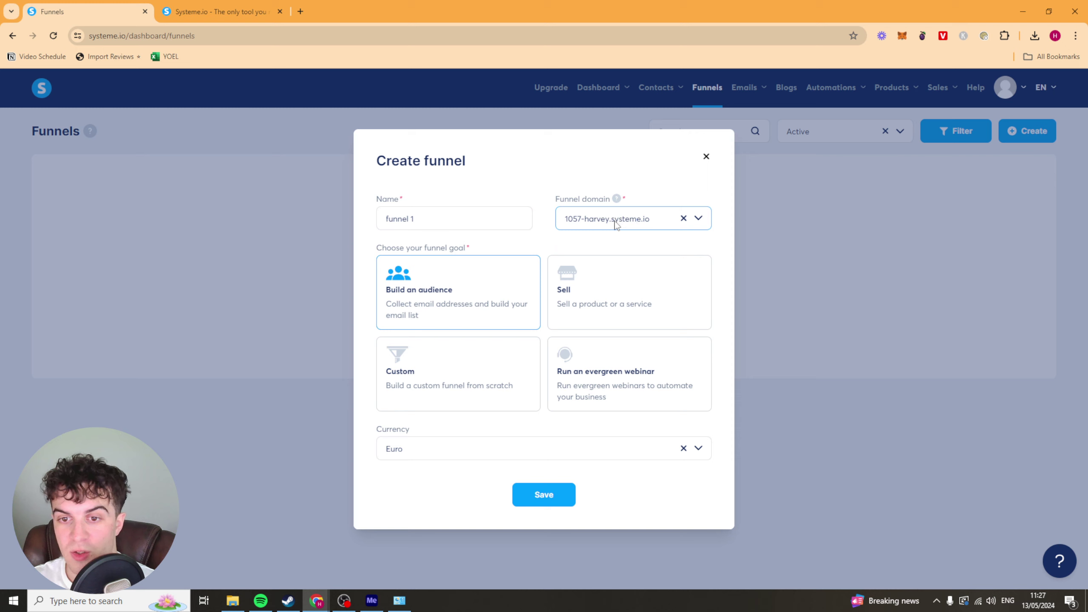
drag(616, 224, 650, 219)
click(649, 220)
click(635, 208)
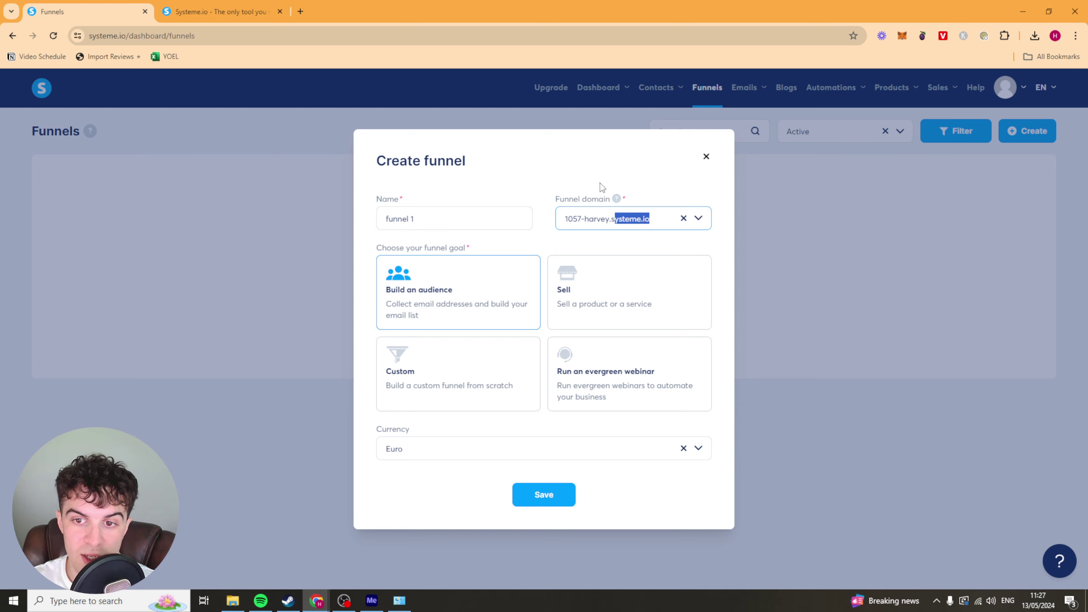
click(617, 200)
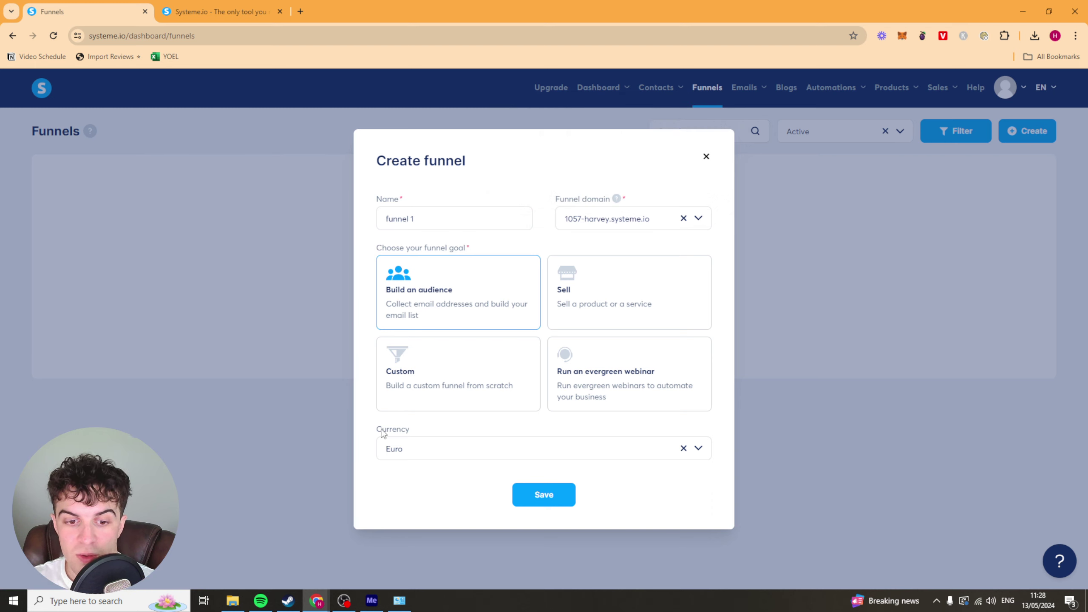
Check the currency choices, keep Euro and save the new funnel
click(420, 451)
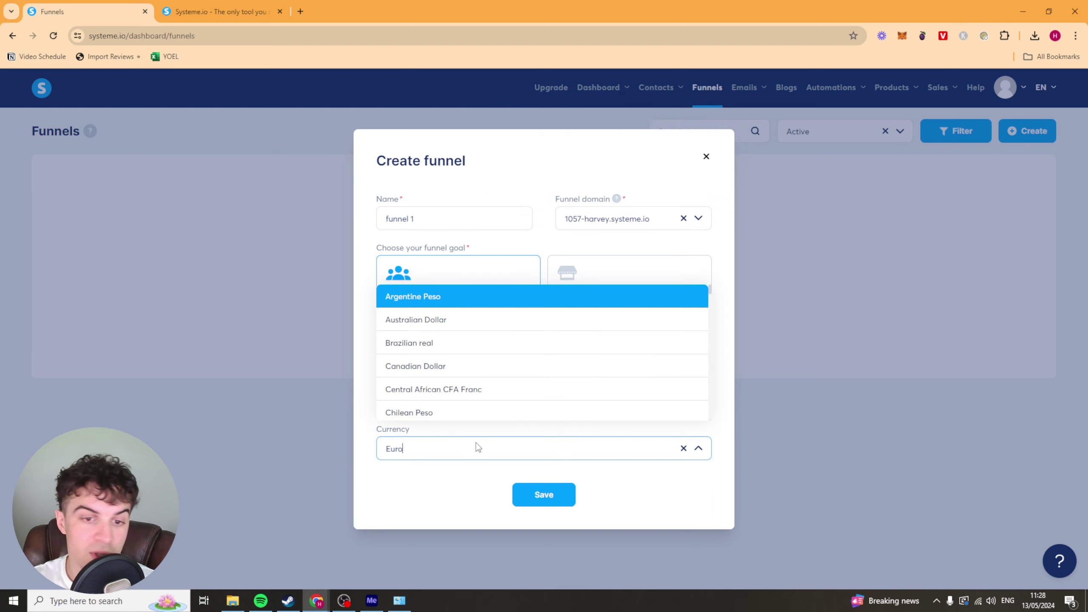
click(471, 487)
click(541, 495)
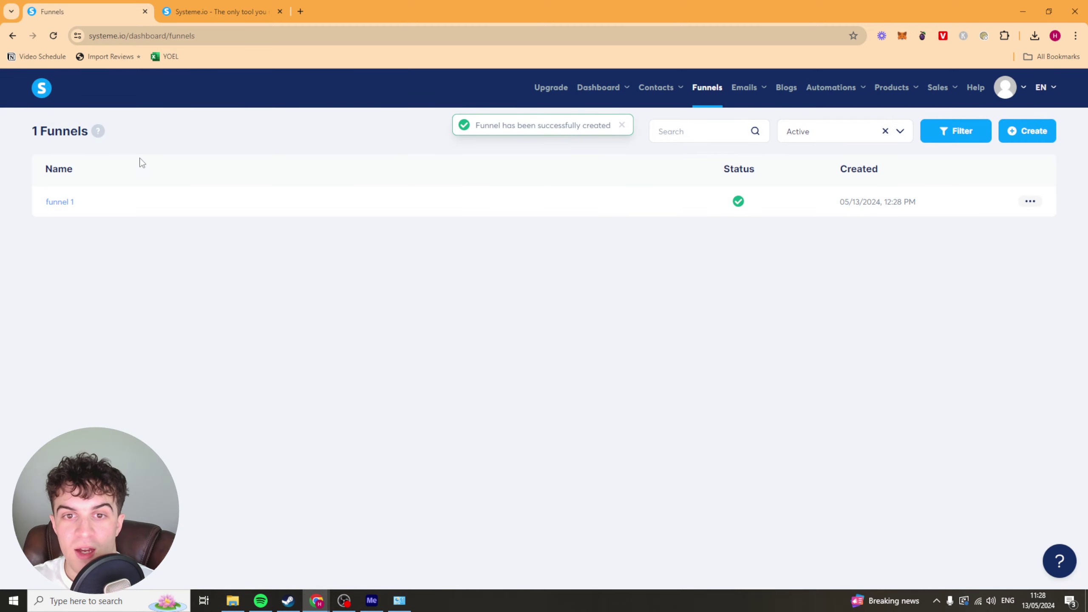
View the actions available for "funnel 1" in the funnels list, and open the funnel
click(1034, 205)
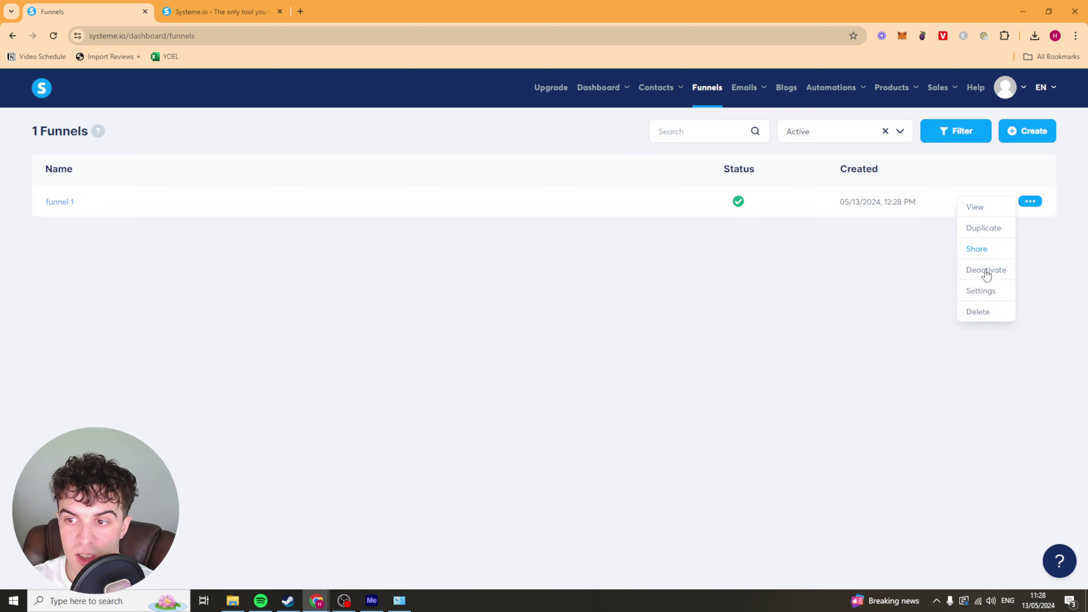
click(798, 327)
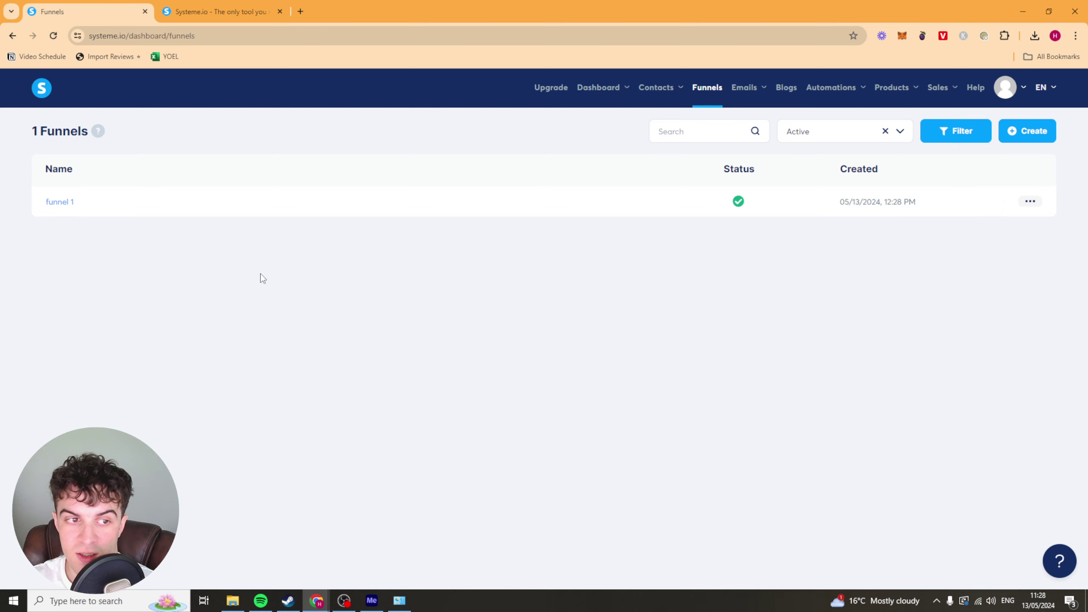
click(66, 204)
mouse_move(265, 228)
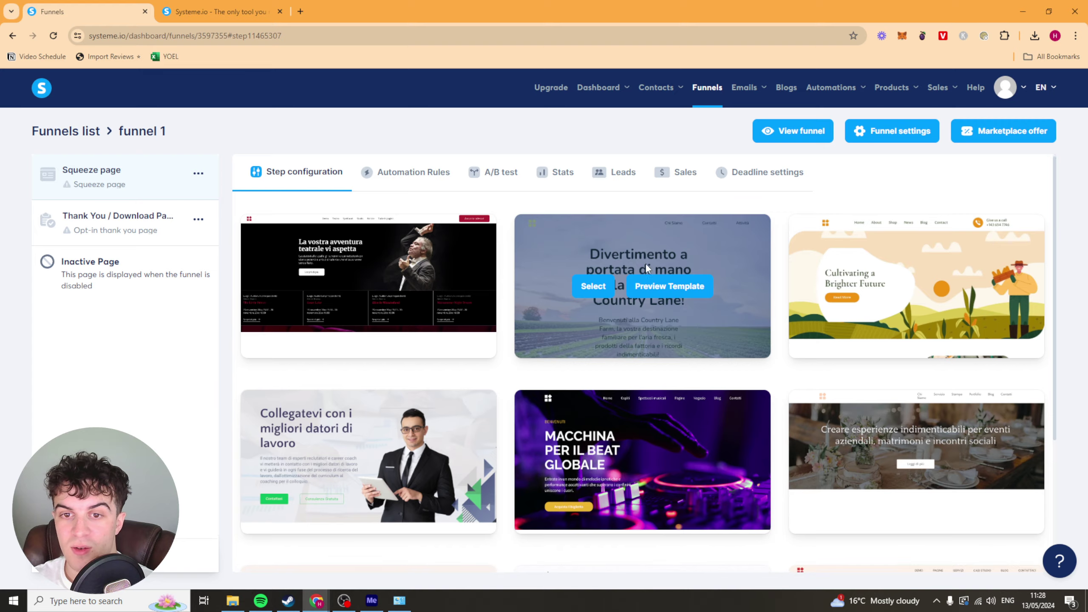
Browse the page templates for the Squeeze page and select the "The first Notion consultancy" template
scroll(599, 286, down, 4)
scroll(503, 209, up, 4)
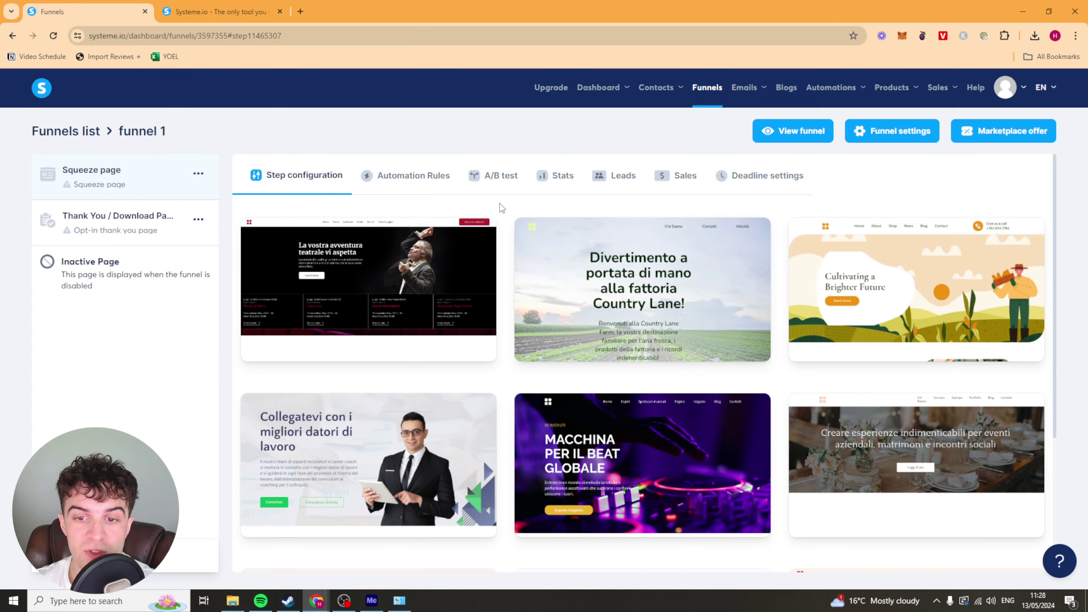
scroll(684, 335, down, 2)
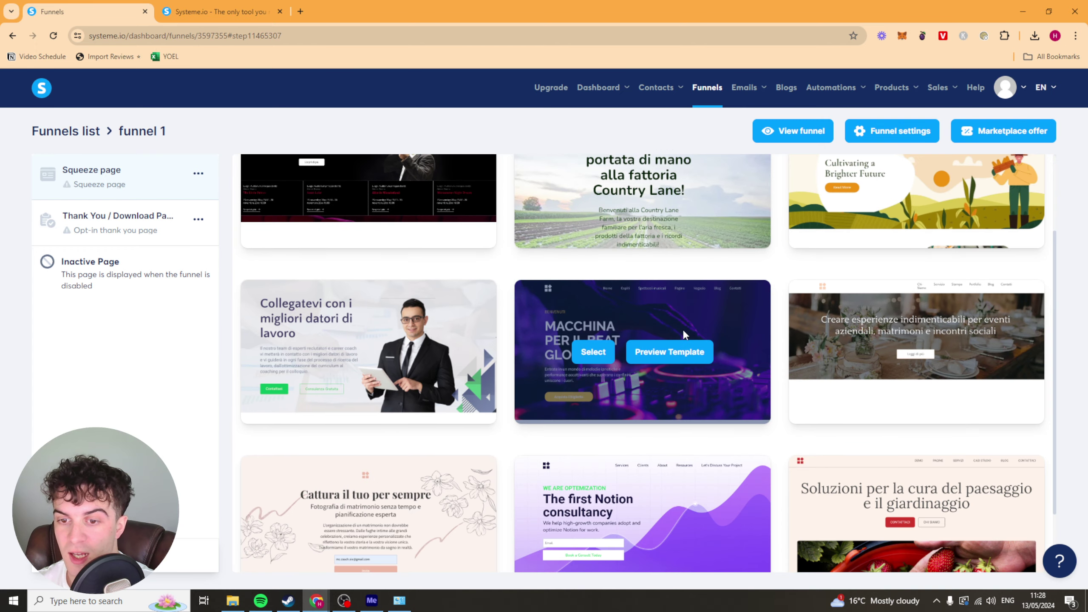
scroll(642, 441, down, 2)
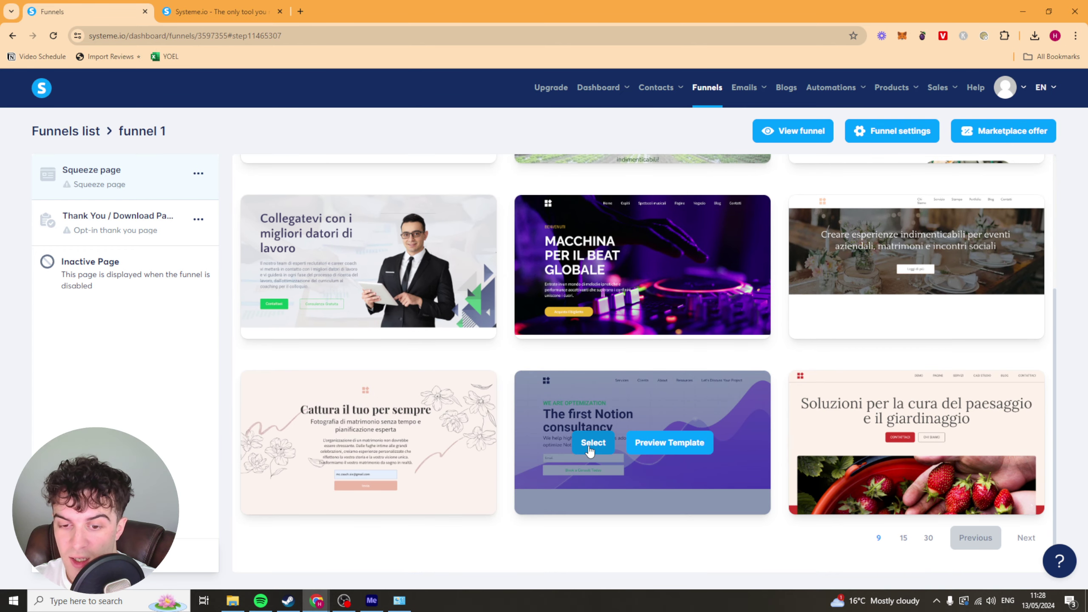
click(593, 442)
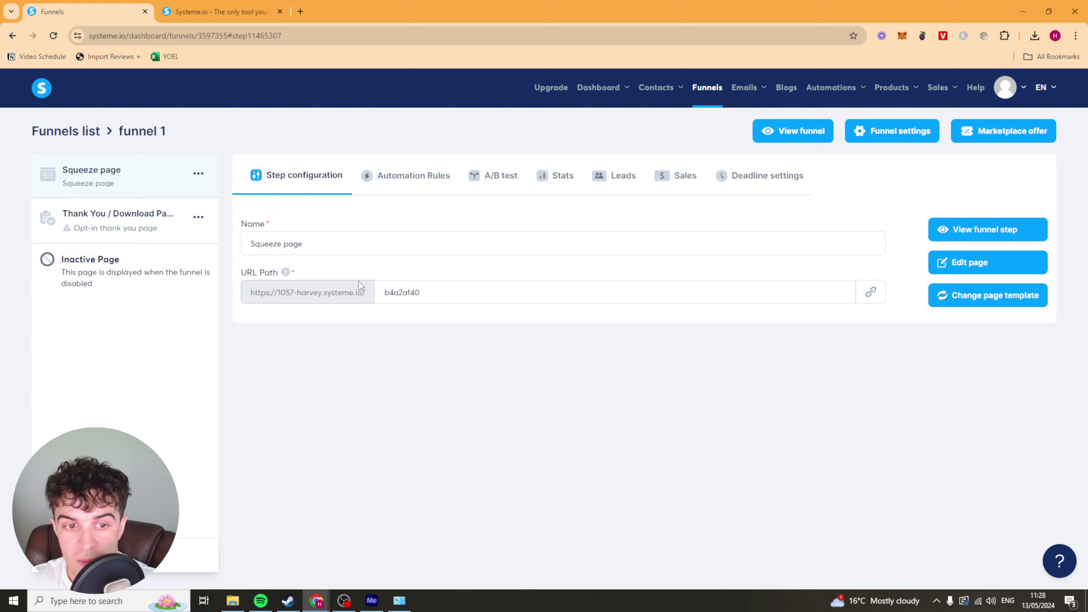
Check the Squeeze page's URL path, open the page in the editor and look over its sections
drag(435, 291, 316, 288)
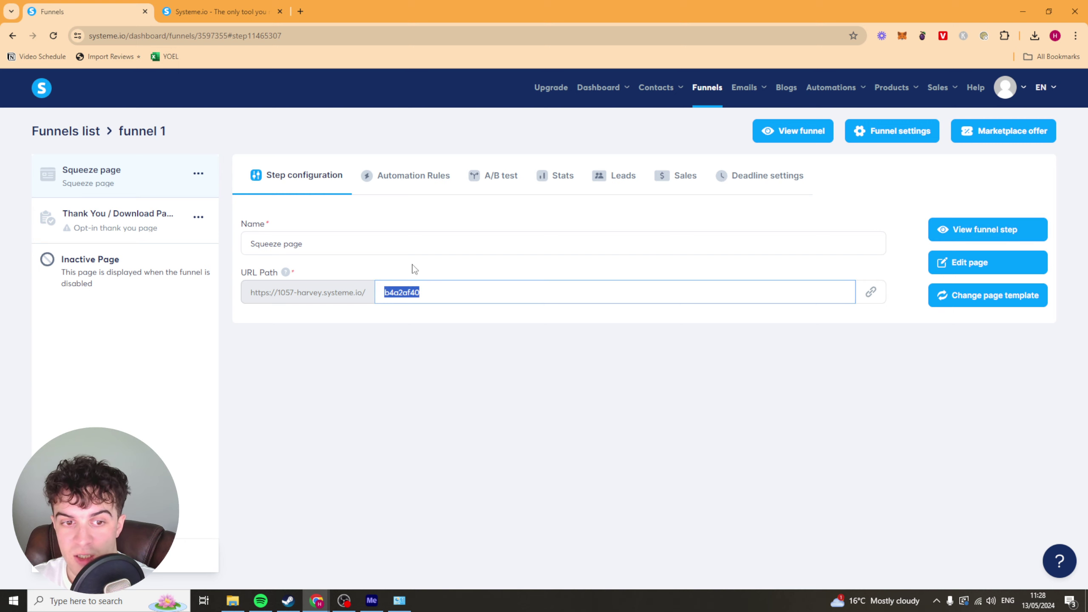
click(993, 264)
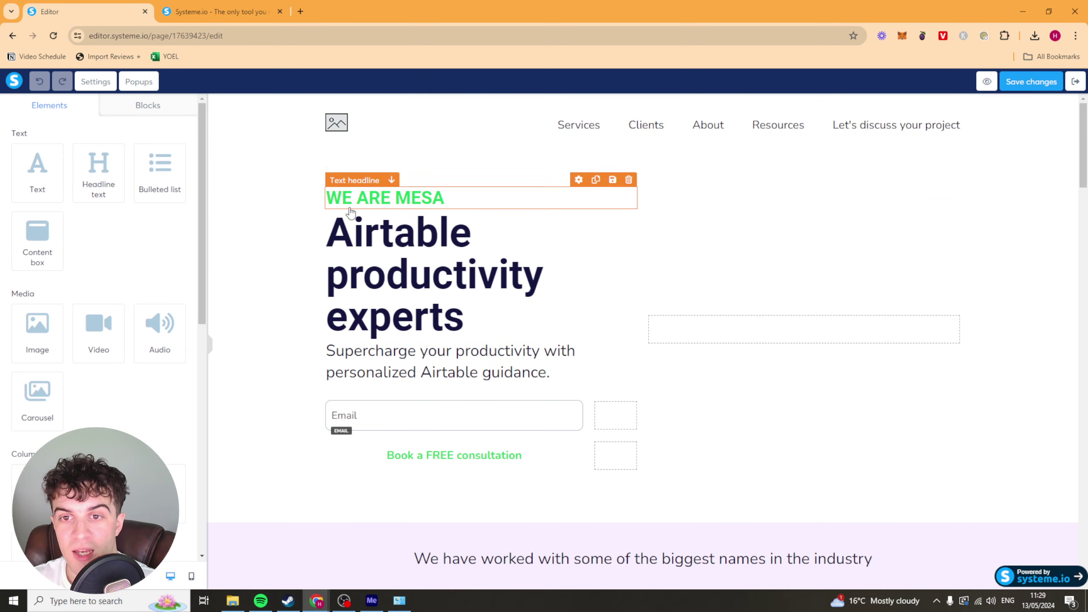
scroll(350, 213, down, 10)
scroll(539, 413, up, 6)
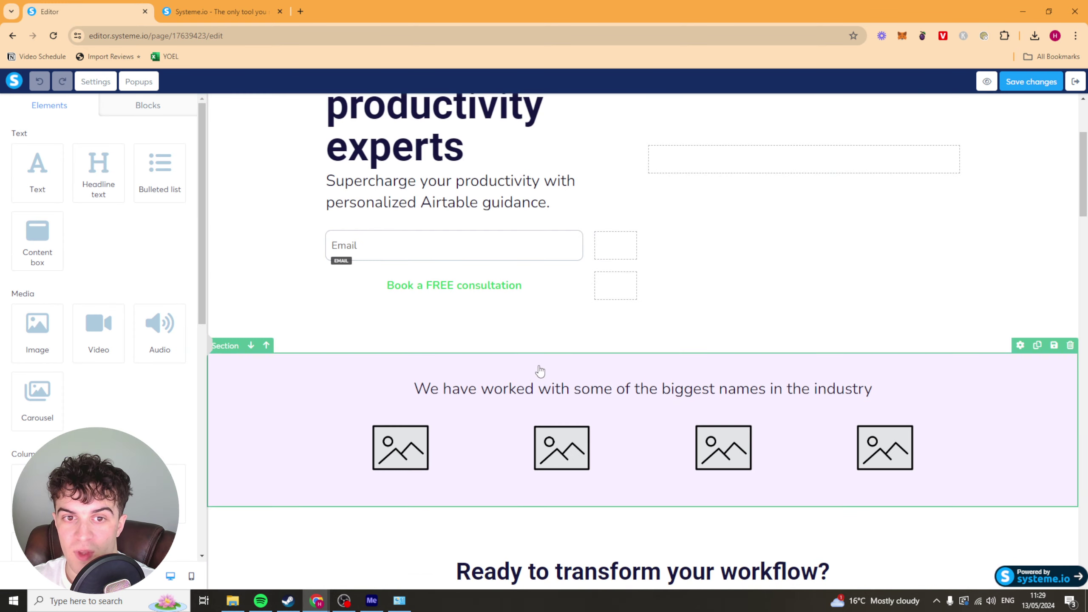
scroll(540, 371, up, 4)
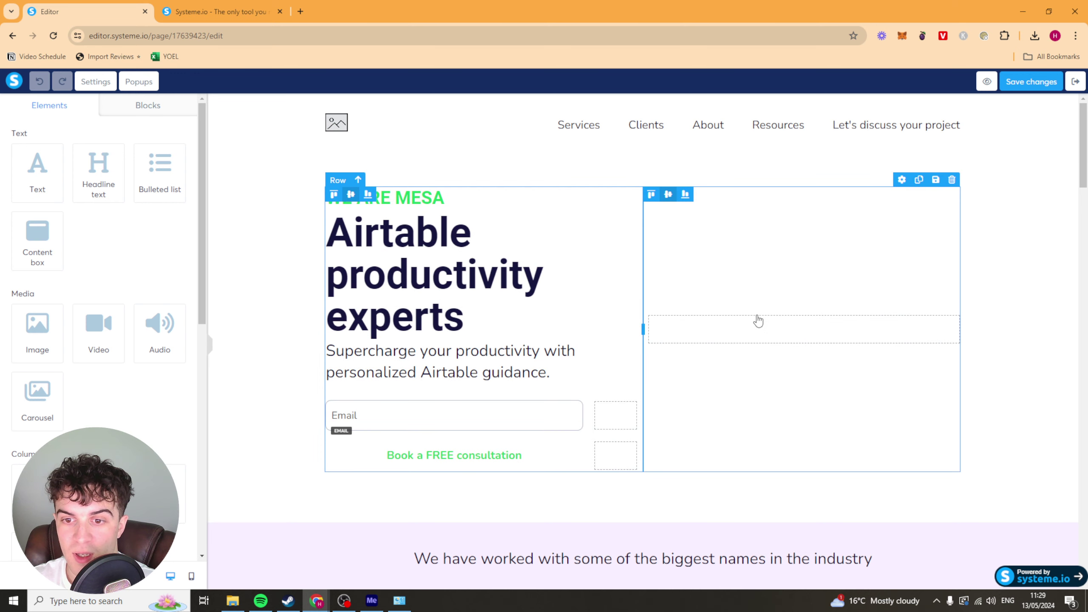
click(748, 299)
key(Escape)
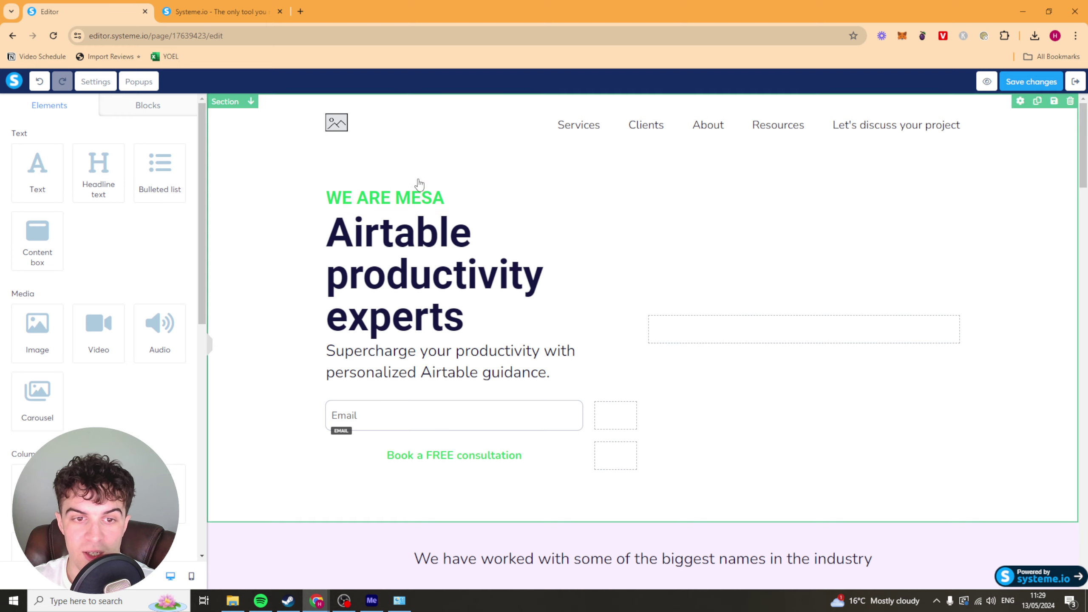
scroll(480, 386, down, 7)
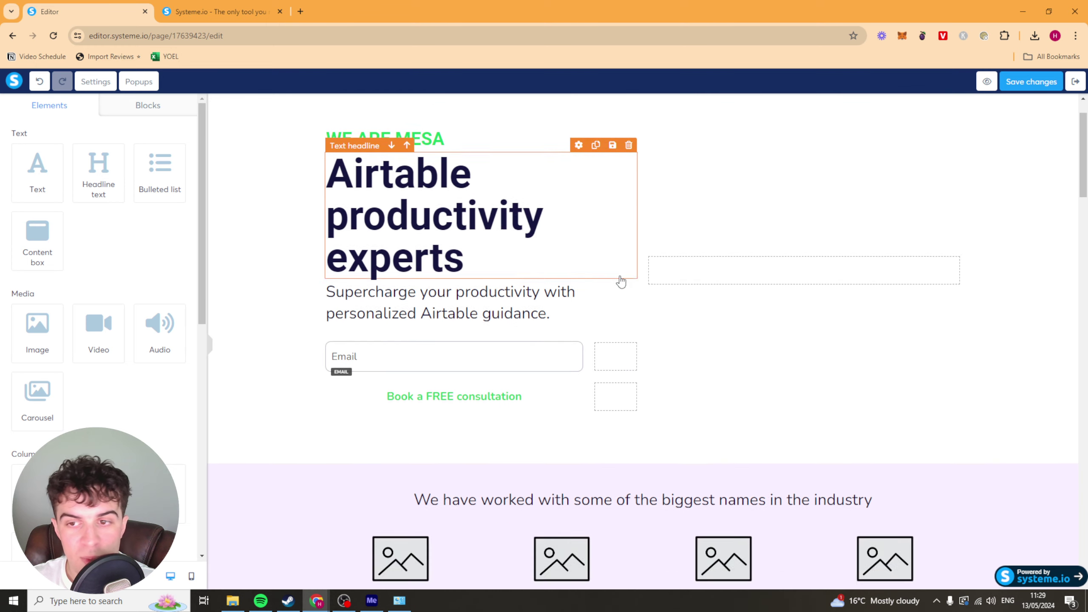
scroll(481, 452, up, 3)
scroll(481, 452, up, 3)
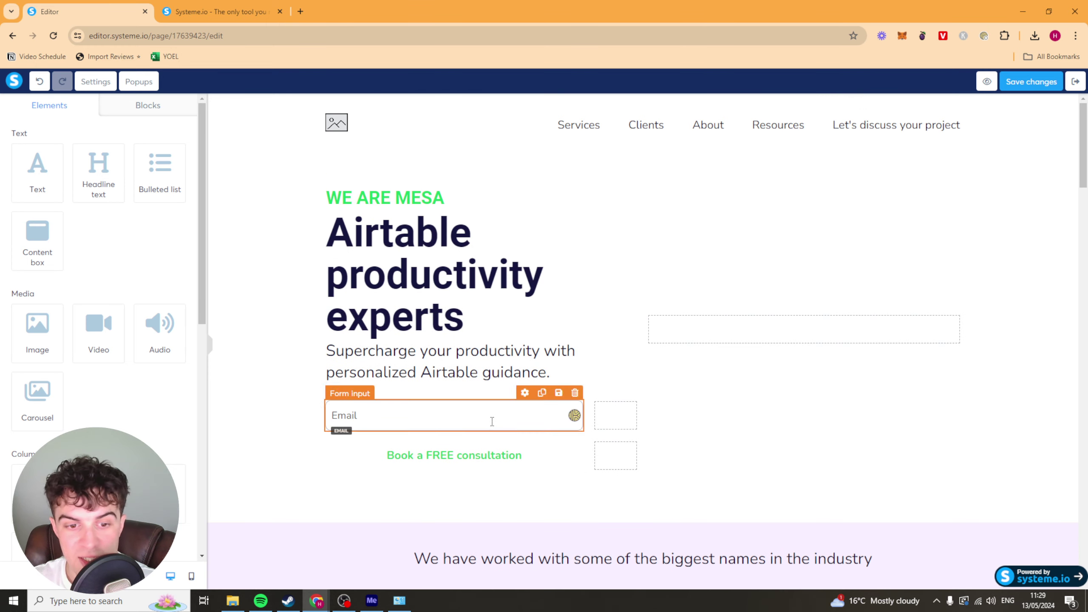
Examine the typography, color, margin and padding settings of the "WE ARE MESA" and "Airtable productivity experts" headlines without changing them
click(452, 193)
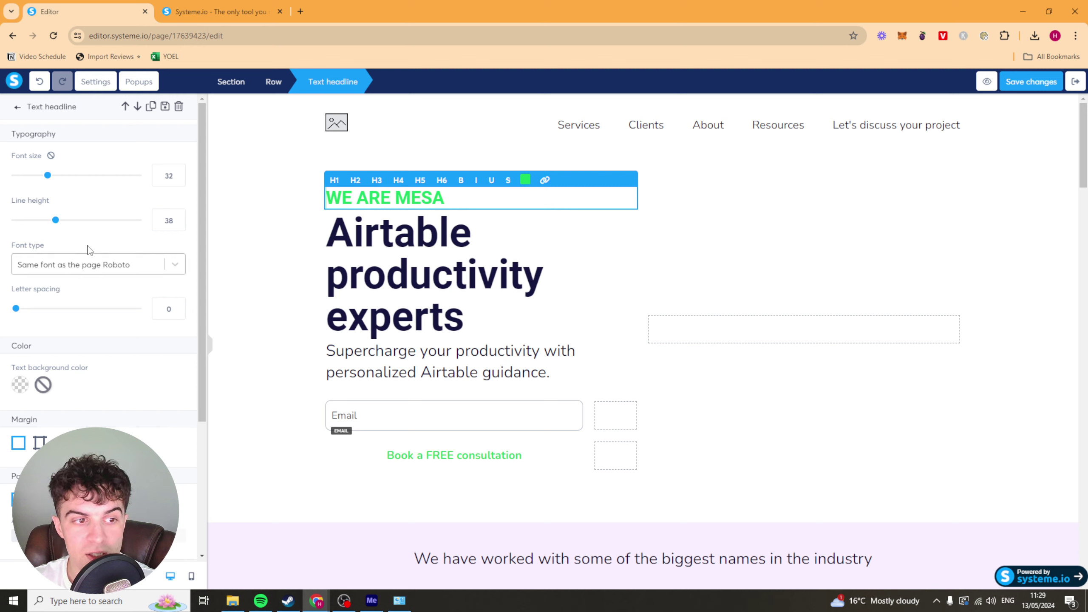
scroll(42, 215, down, 4)
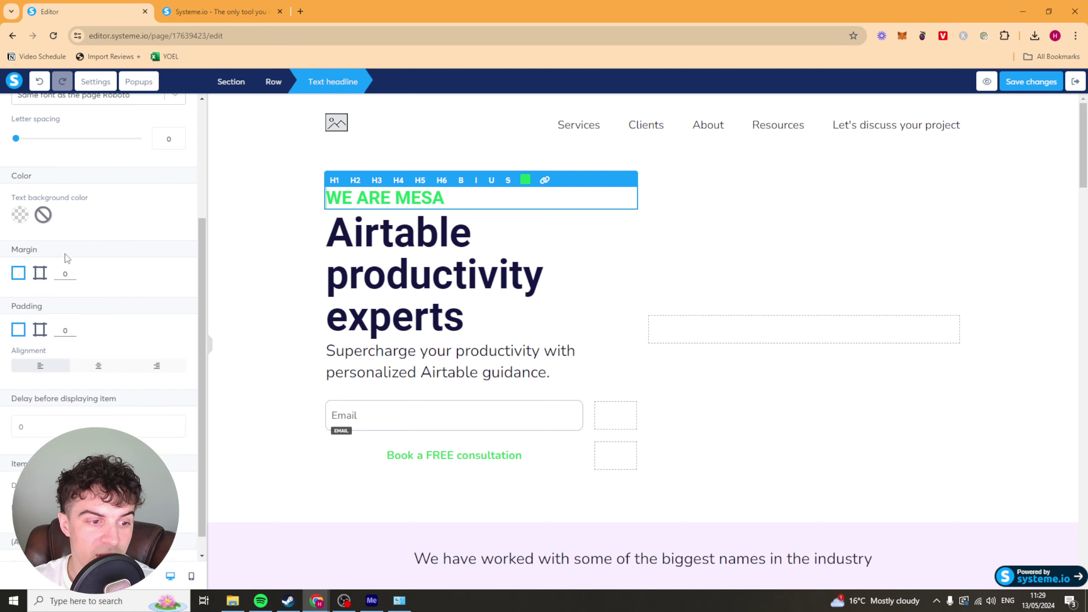
scroll(67, 258, down, 1)
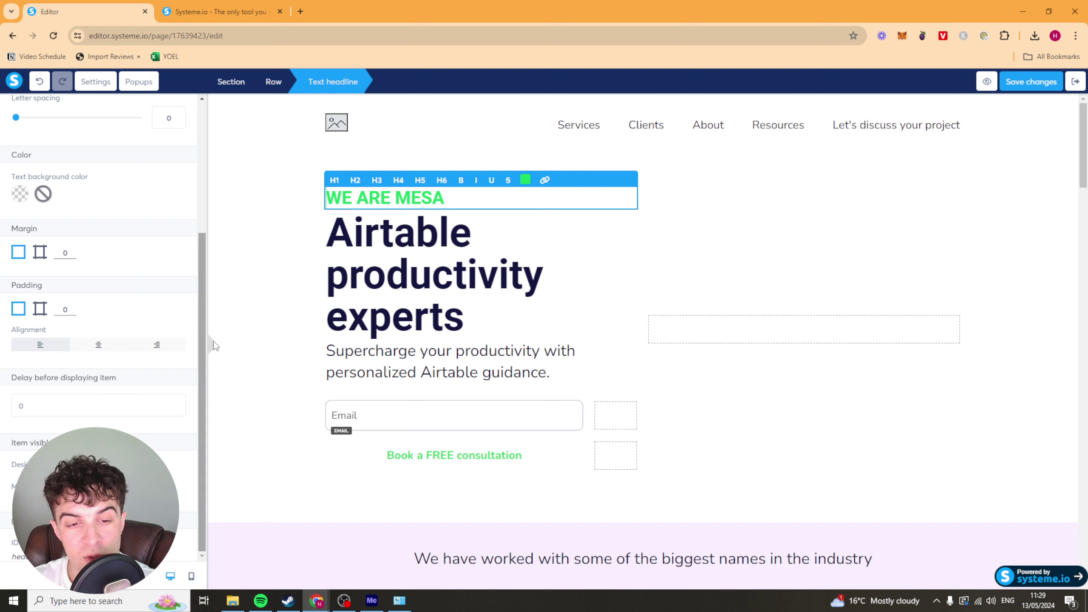
click(466, 250)
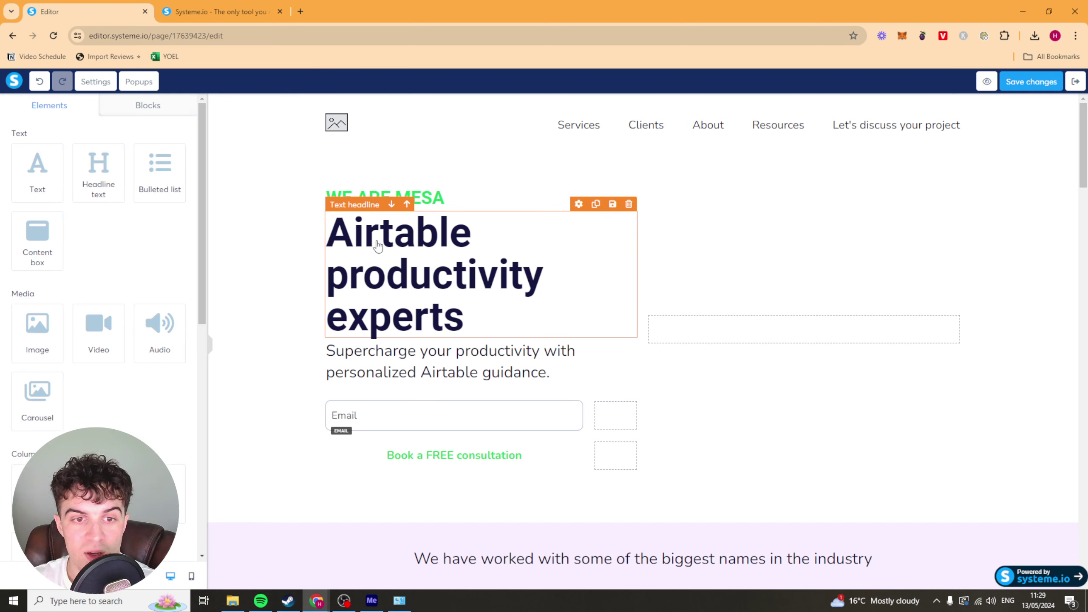
click(477, 233)
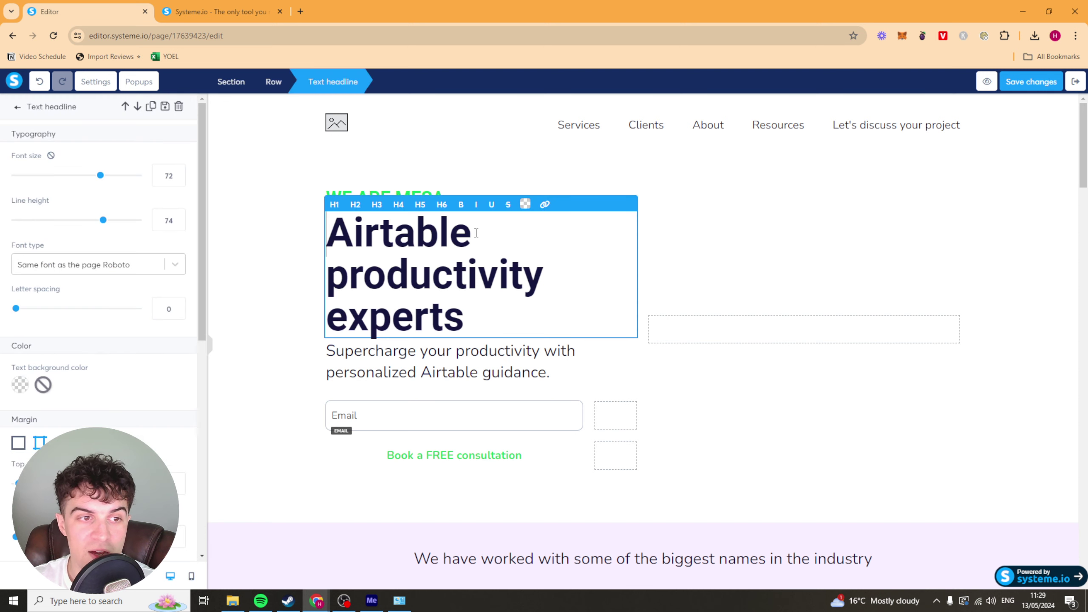
click(825, 227)
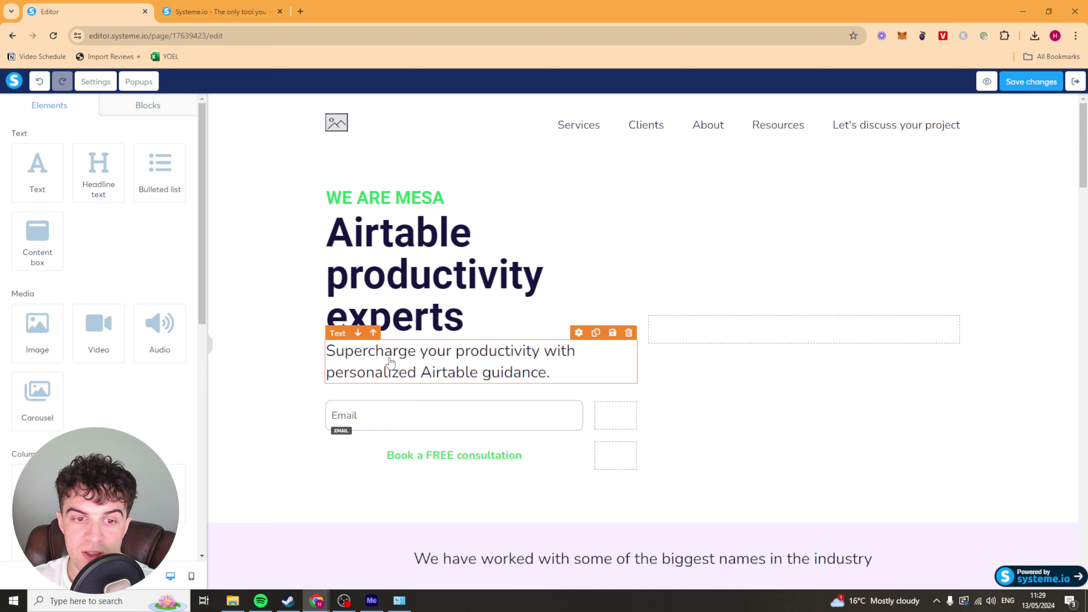
Examine the email form input's type, placeholder, typography, color and margin settings
click(396, 415)
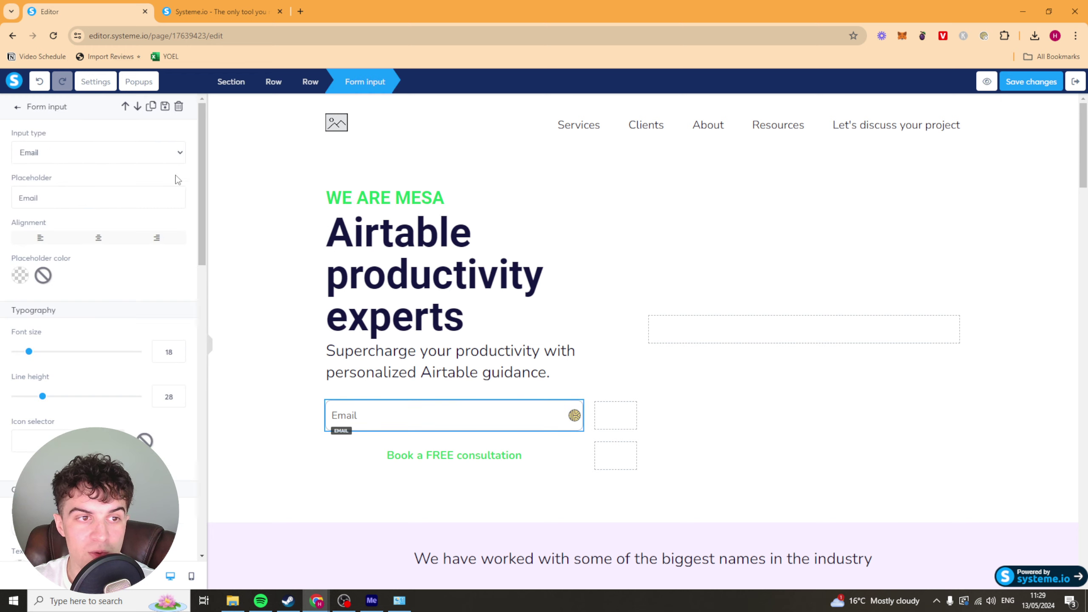
drag(203, 161, 166, 219)
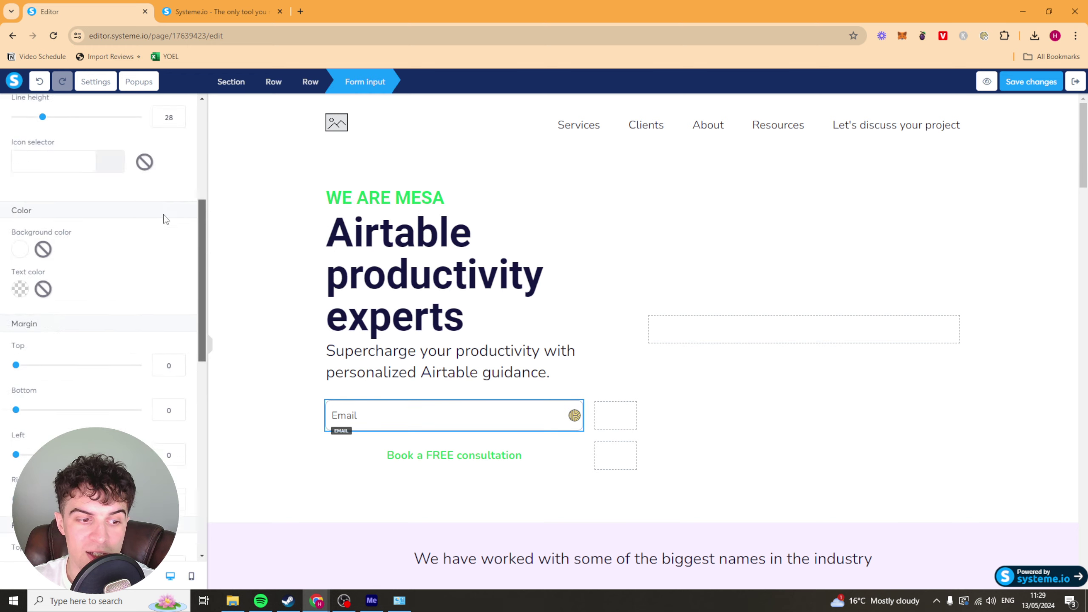
scroll(166, 219, up, 5)
Examine the "Book a FREE consultation" button's click action options, redirect, alignment, margin, color and border settings without changing them
click(446, 456)
click(255, 307)
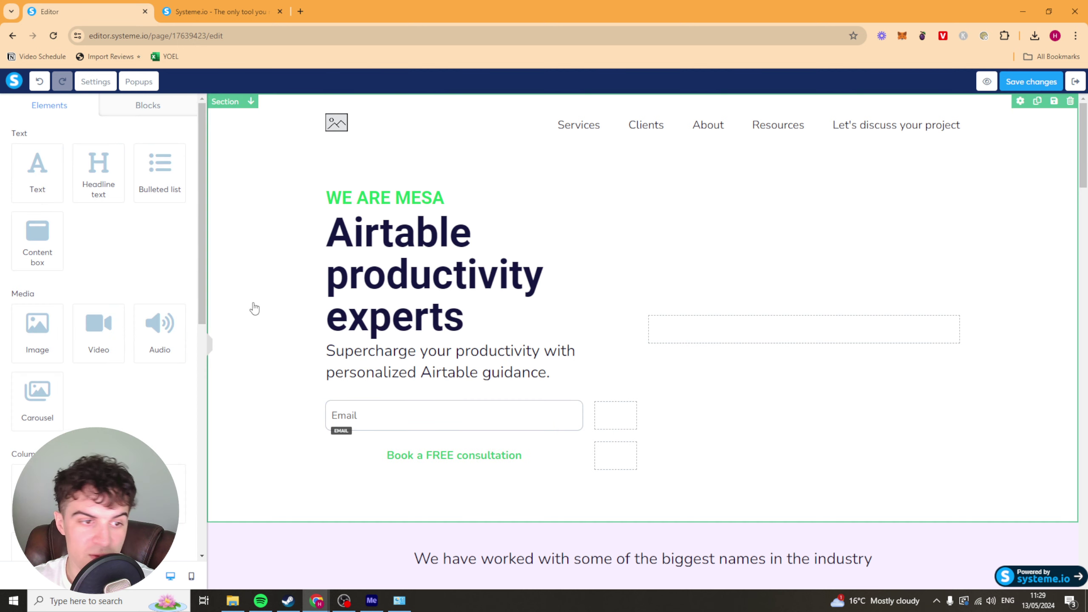
click(437, 456)
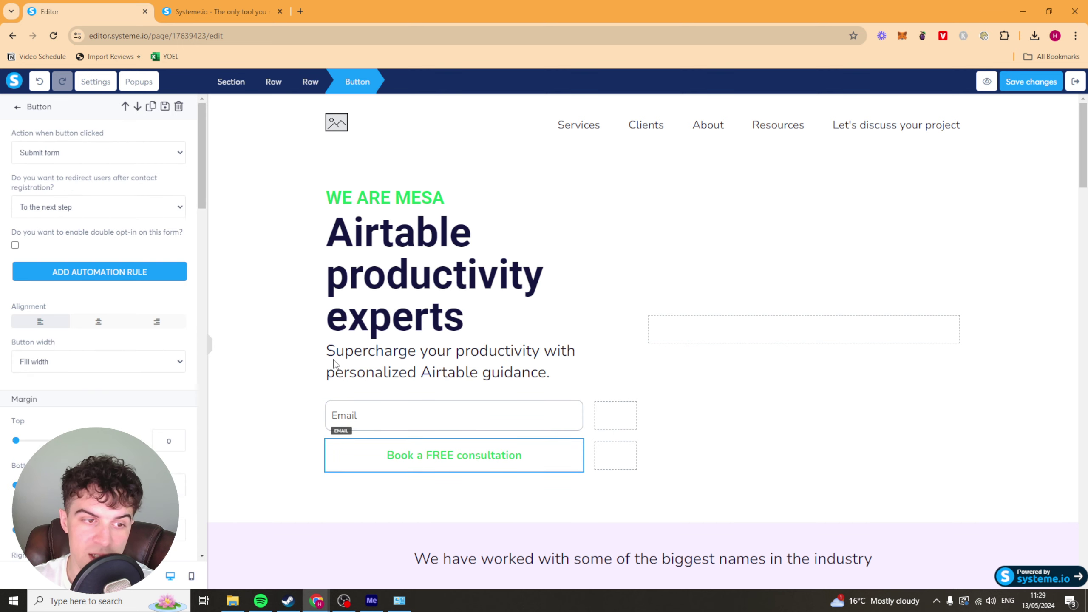
click(142, 152)
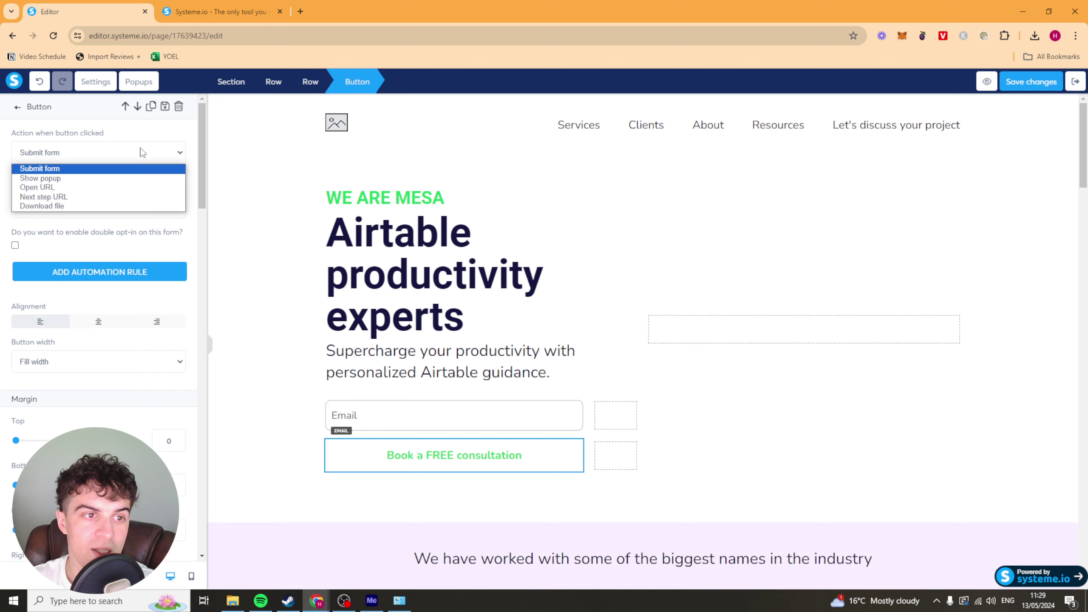
click(126, 153)
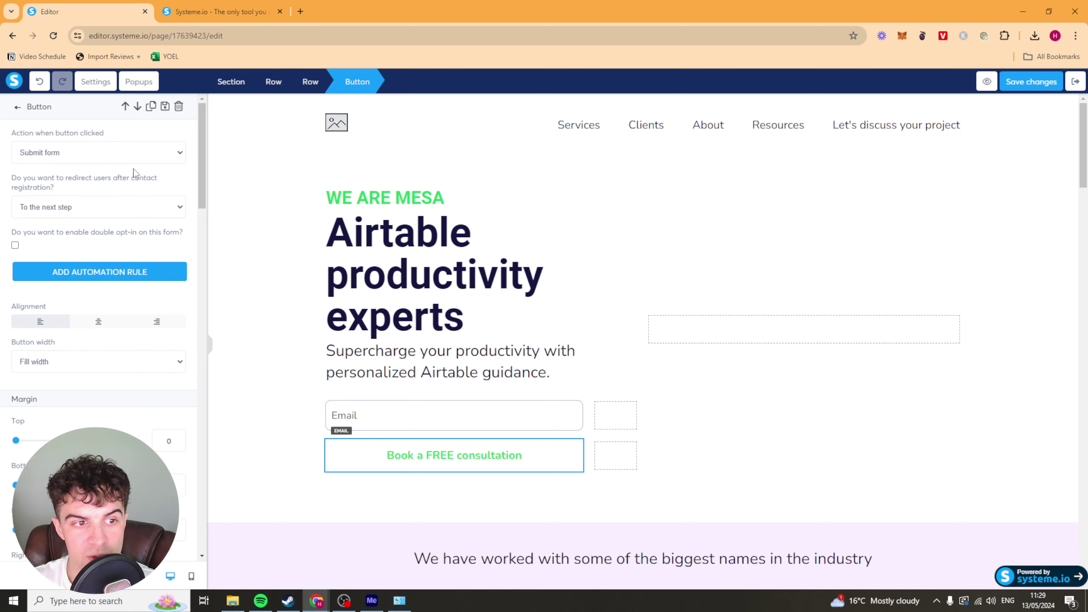
scroll(150, 250, down, 15)
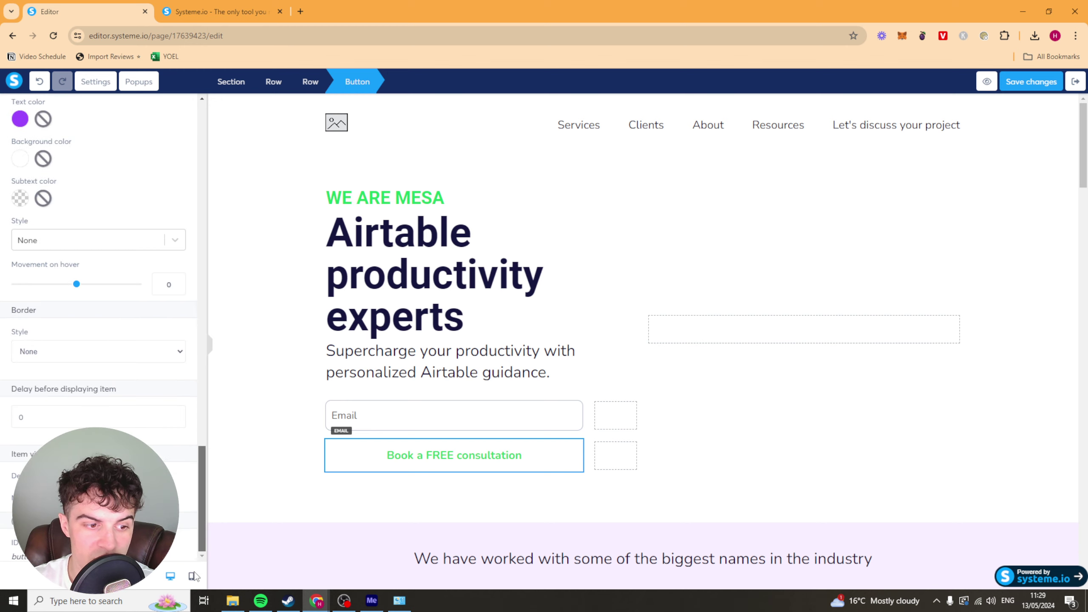
scroll(121, 175, up, 15)
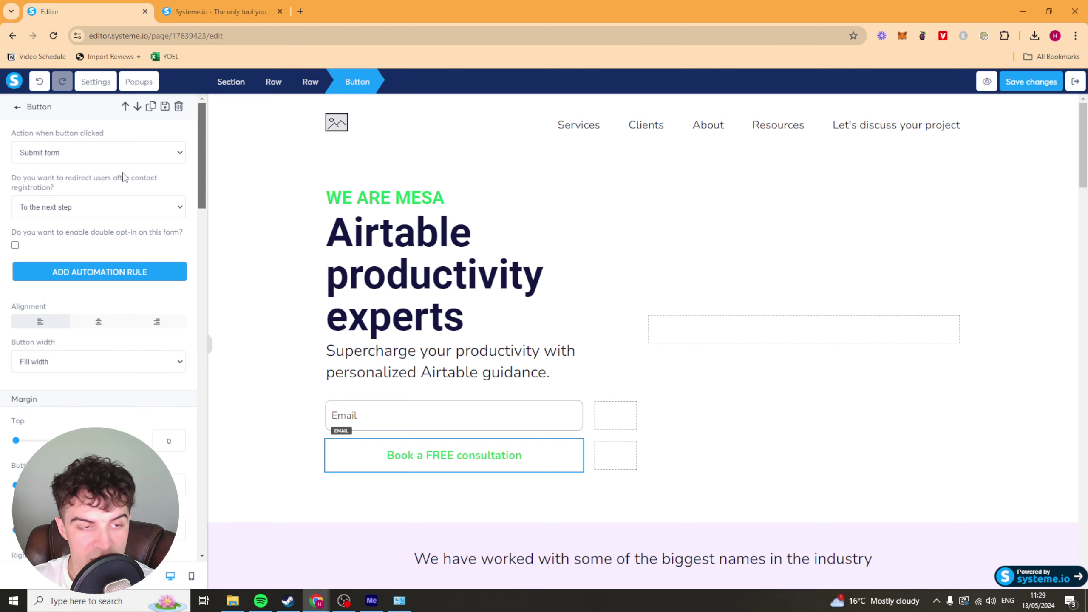
click(552, 312)
click(413, 452)
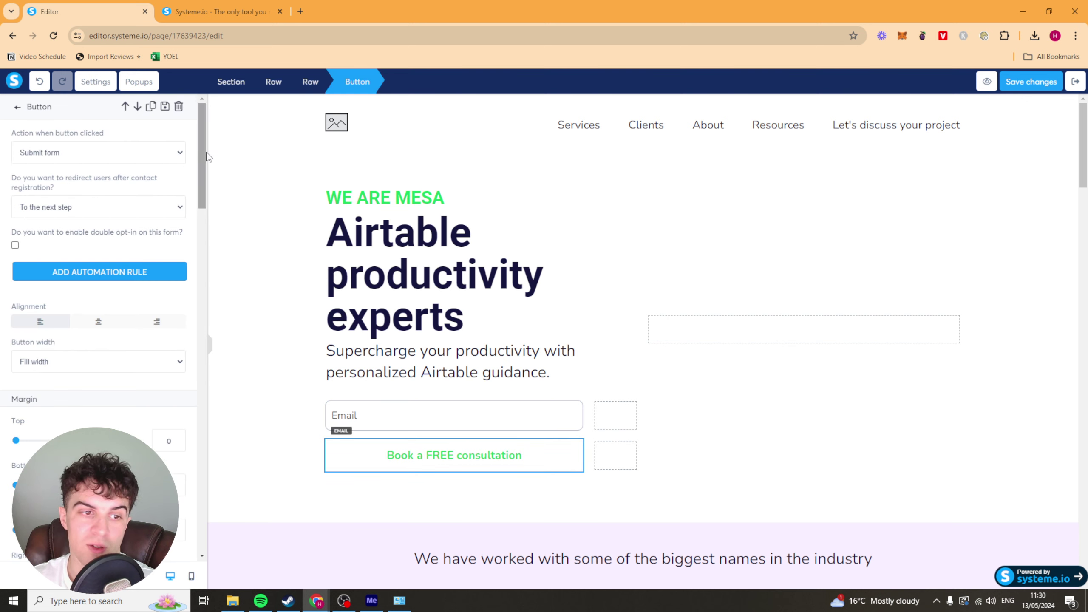
Check the hero row's margin settings, and look through the available text, media, column layout, form, social and other elements
click(724, 319)
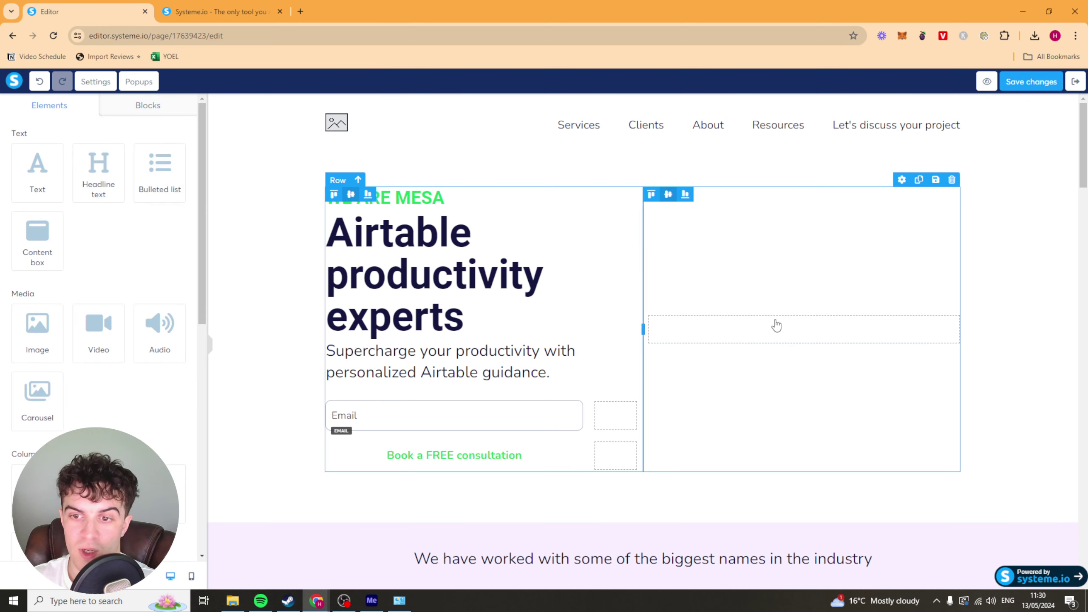
click(775, 323)
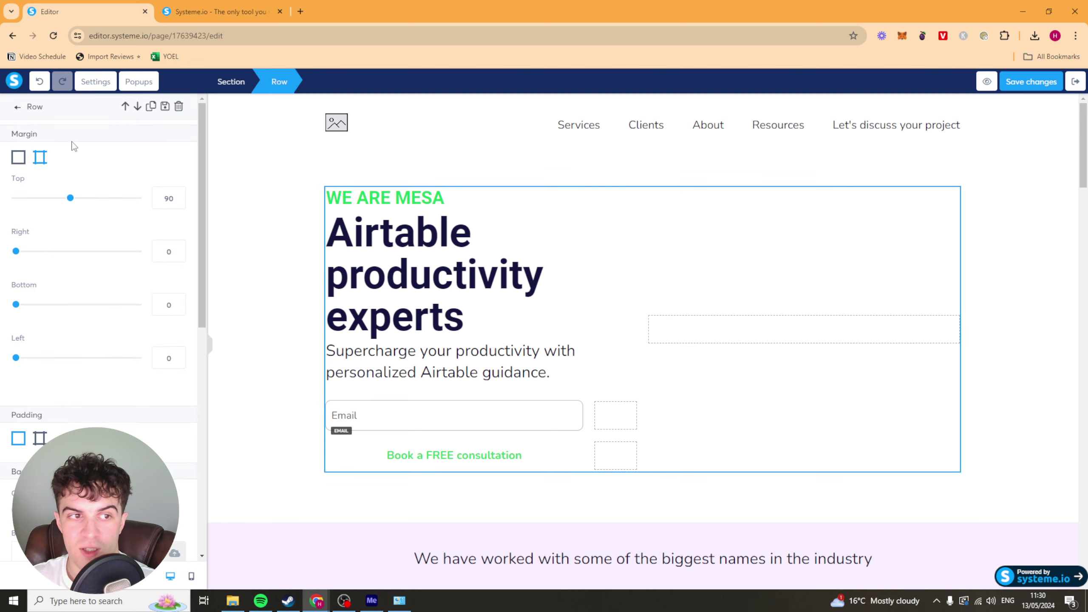
click(17, 107)
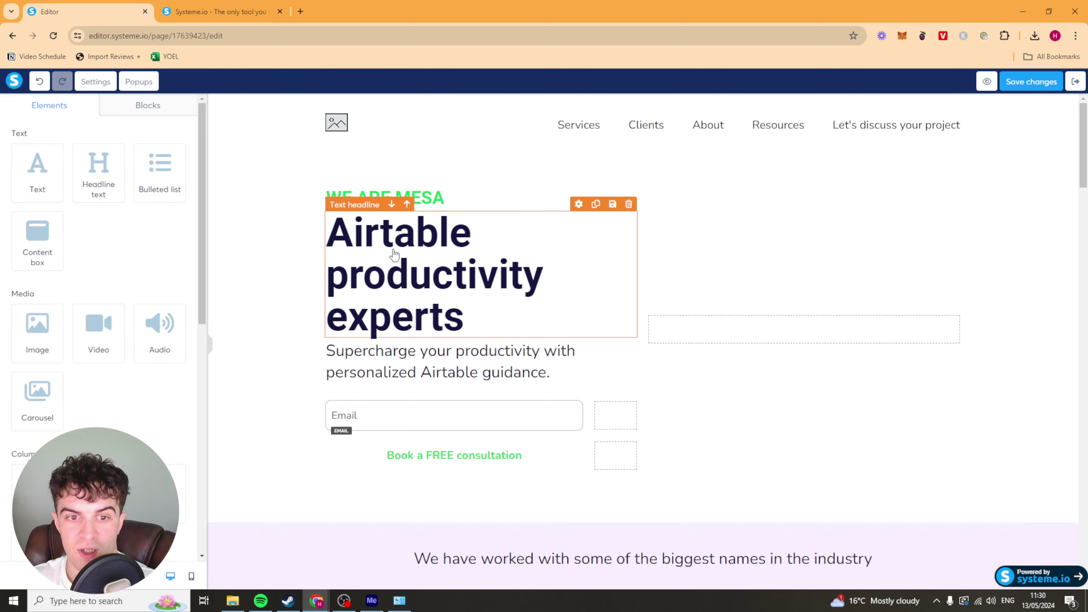
scroll(429, 300, down, 2)
scroll(265, 288, up, 2)
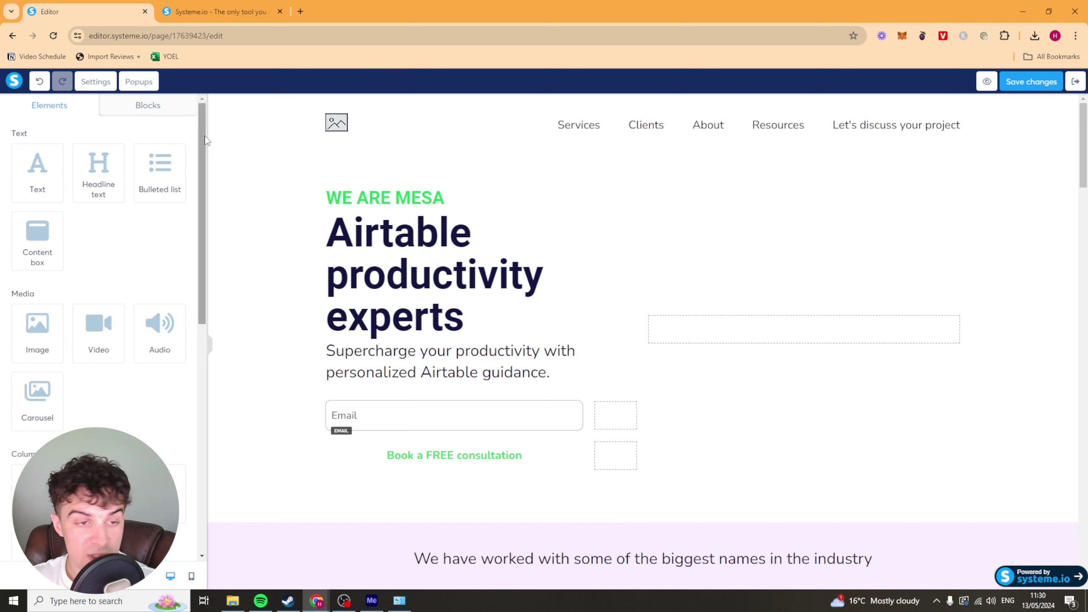
scroll(201, 150, down, 10)
scroll(129, 257, up, 10)
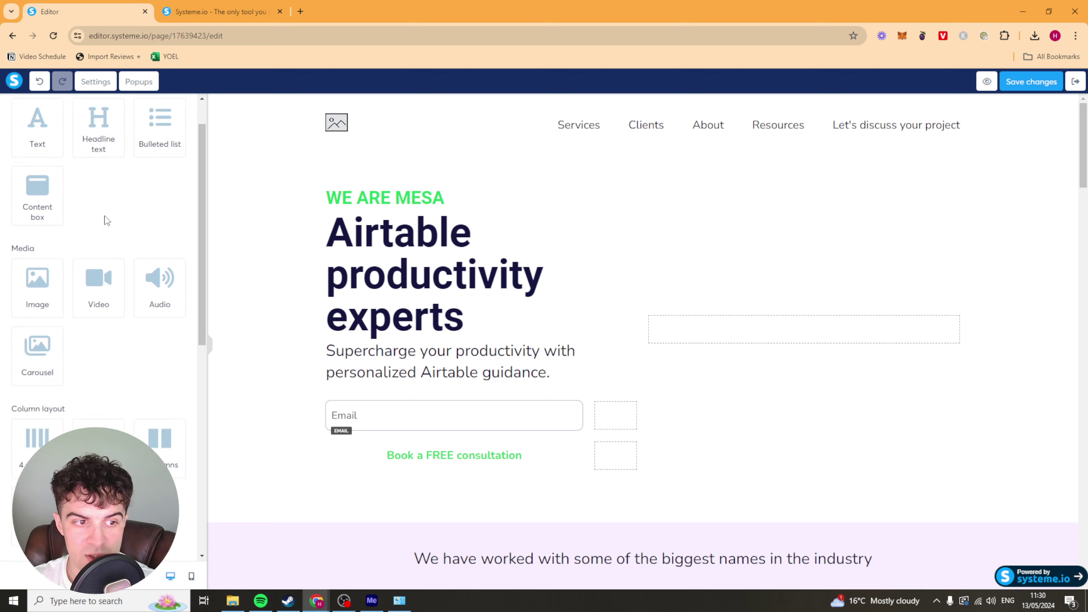
scroll(99, 206, down, 8)
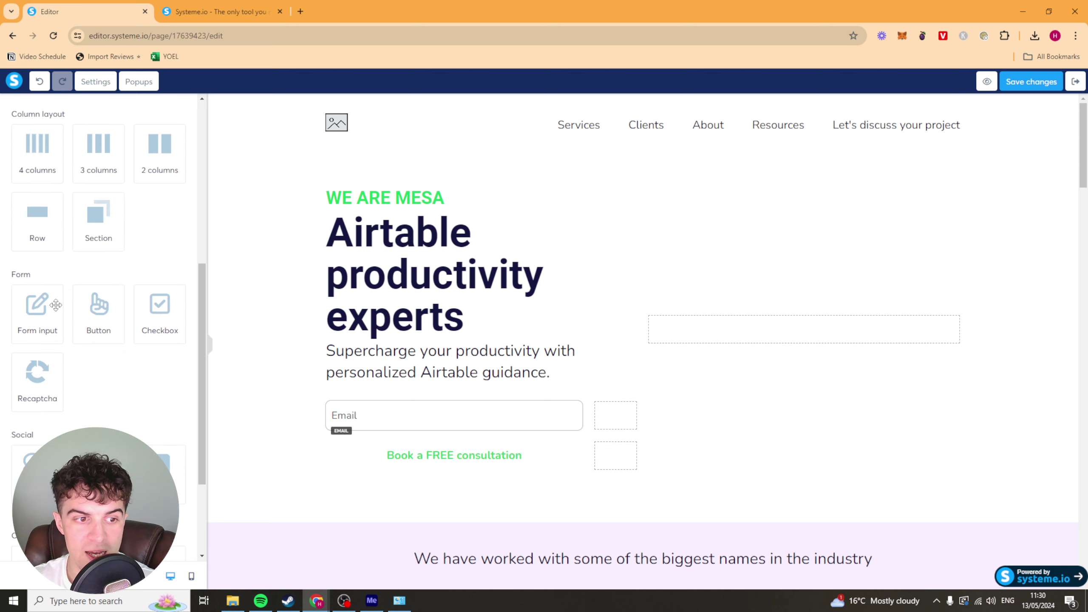
scroll(100, 313, down, 3)
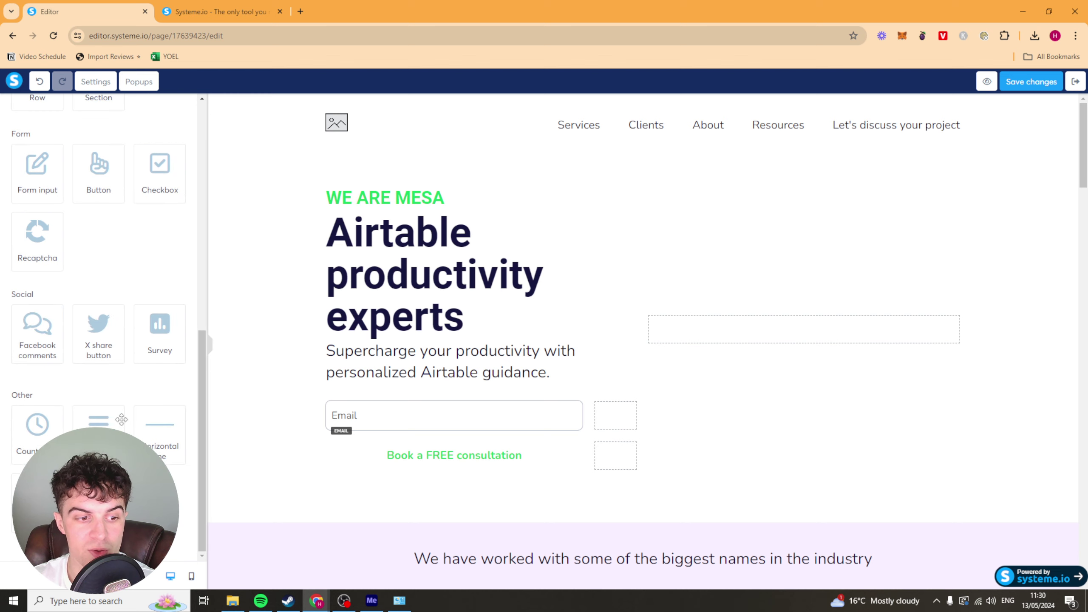
scroll(159, 348, up, 10)
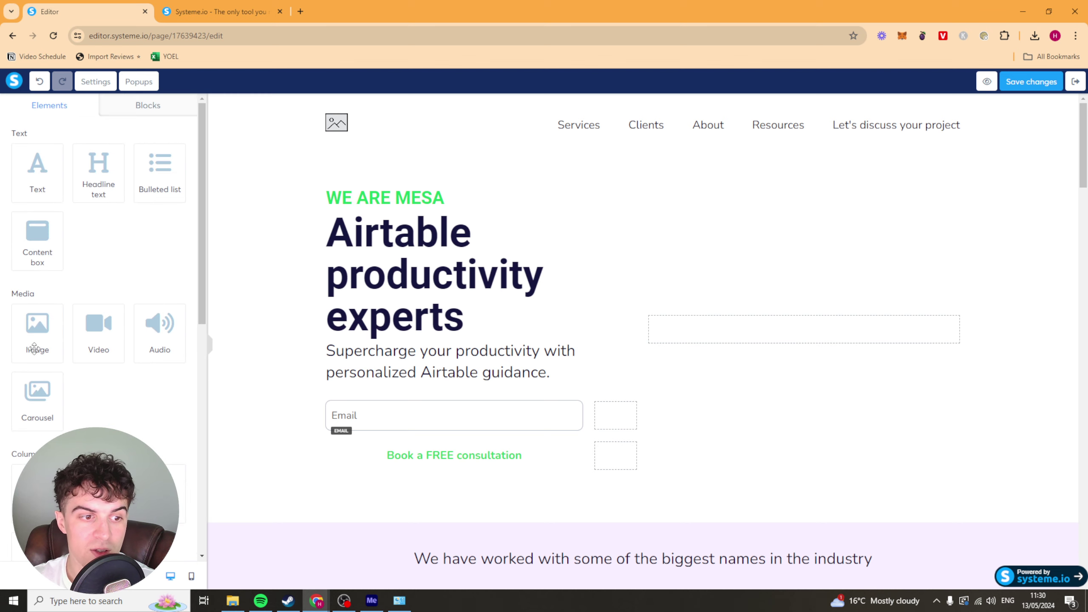
Add an image element to the empty column beside the "Airtable productivity experts" headline and insert the stored vitals logo into it
drag(59, 322, 792, 329)
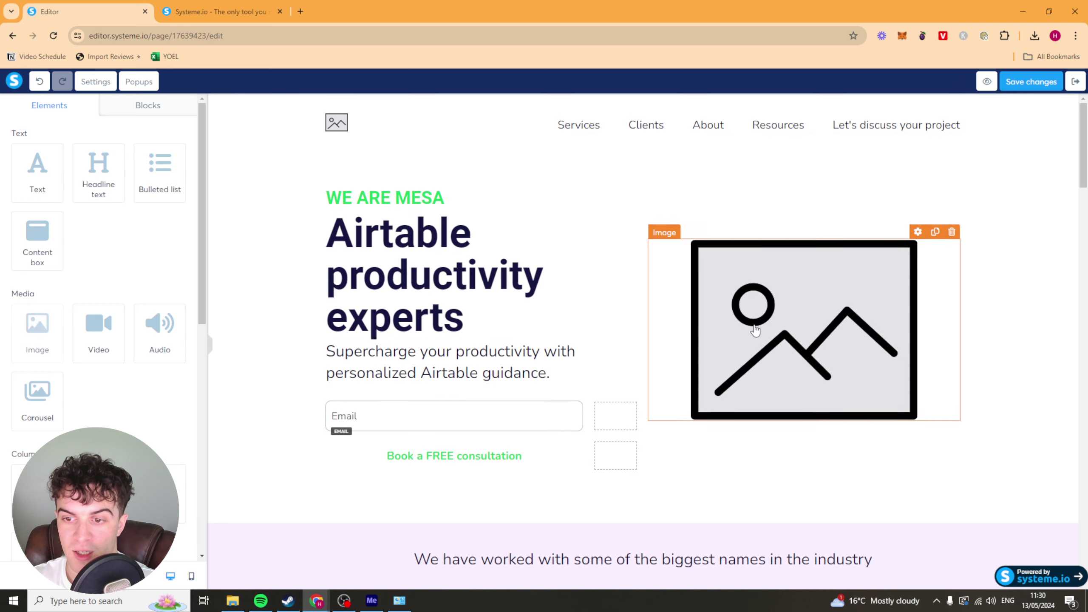
click(816, 333)
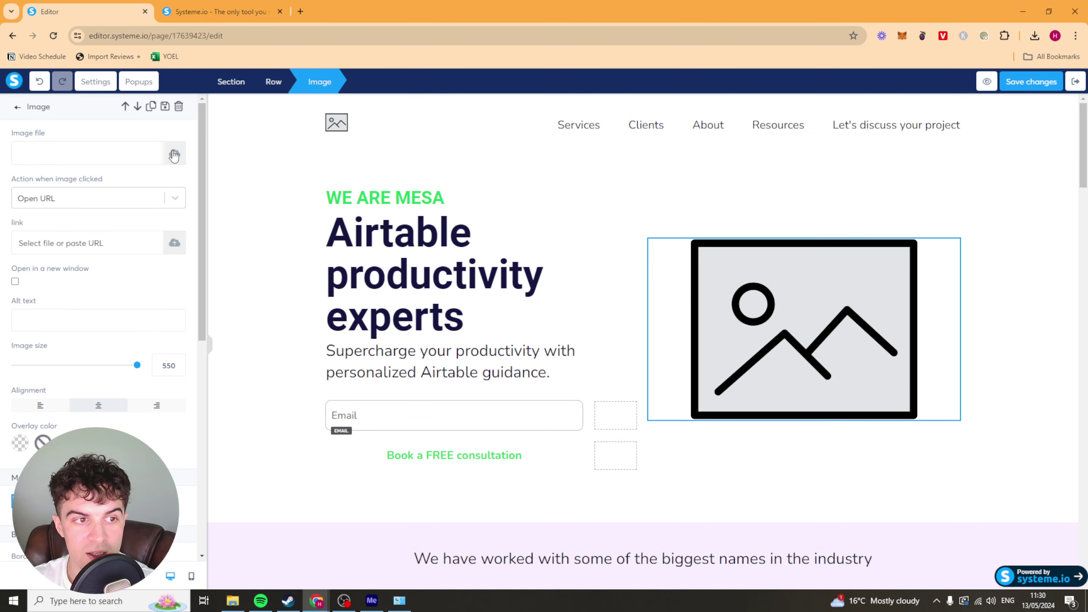
click(174, 154)
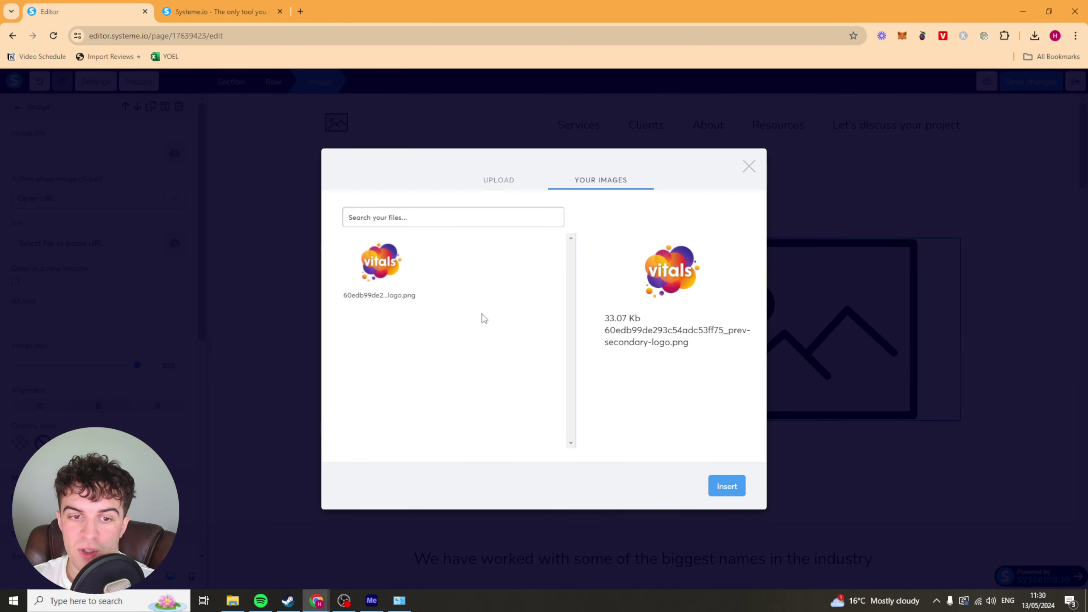
click(733, 495)
key(Escape)
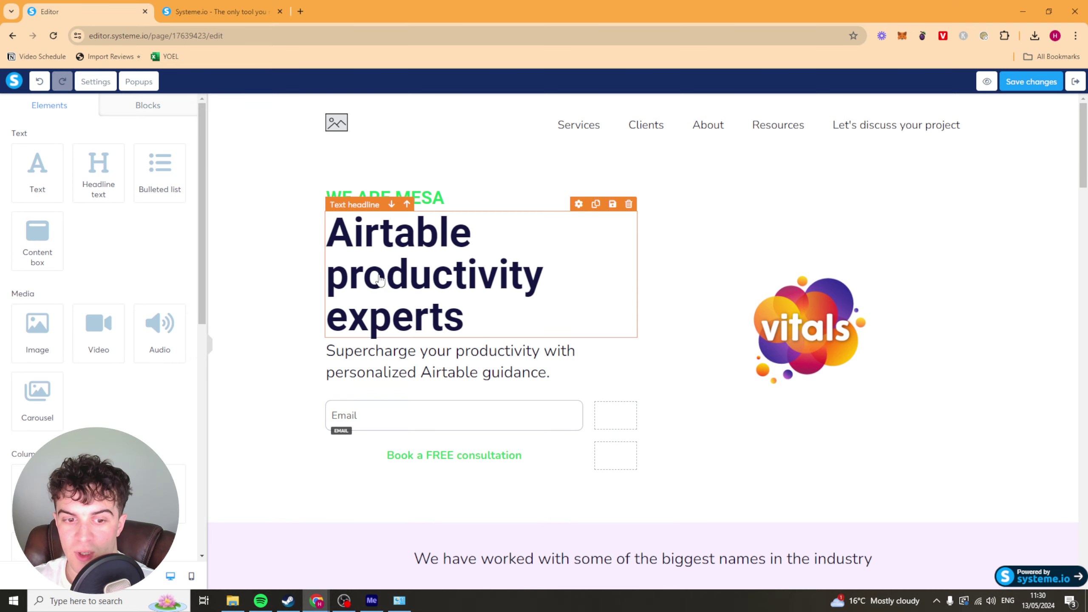
Look over the template's remaining sections, from the client logos to the newsletter form and footer
scroll(347, 427, down, 5)
scroll(531, 385, up, 1)
scroll(570, 282, down, 11)
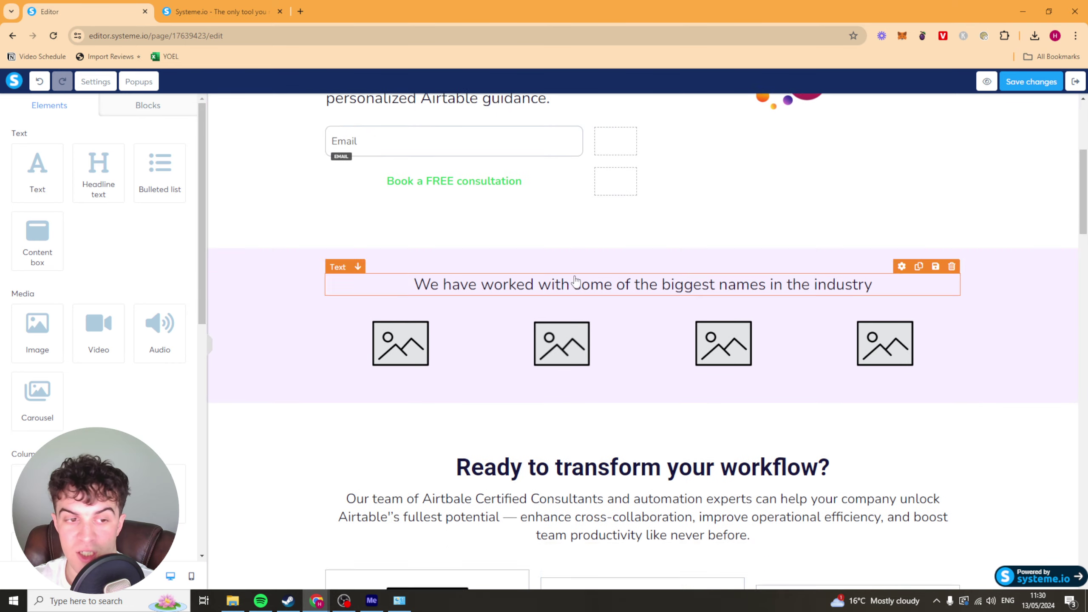
scroll(471, 468, down, 20)
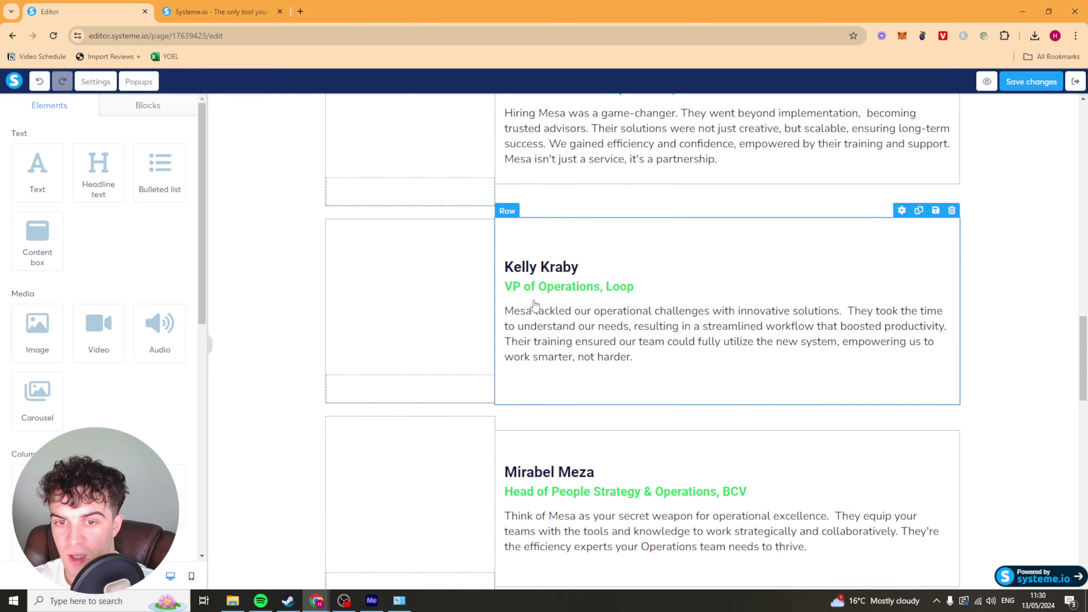
scroll(634, 438, down, 9)
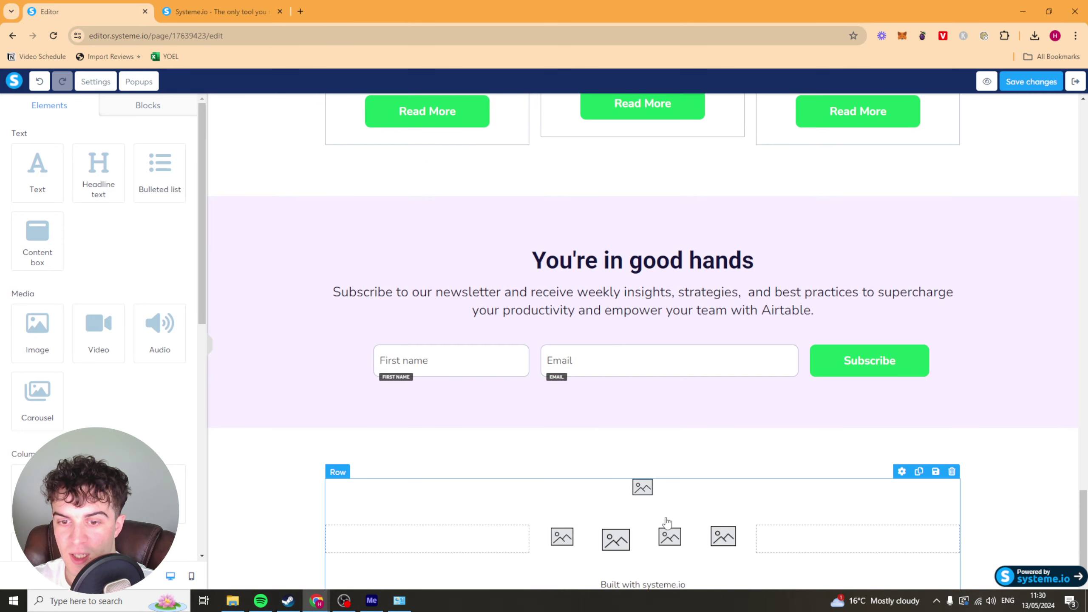
scroll(639, 346, up, 15)
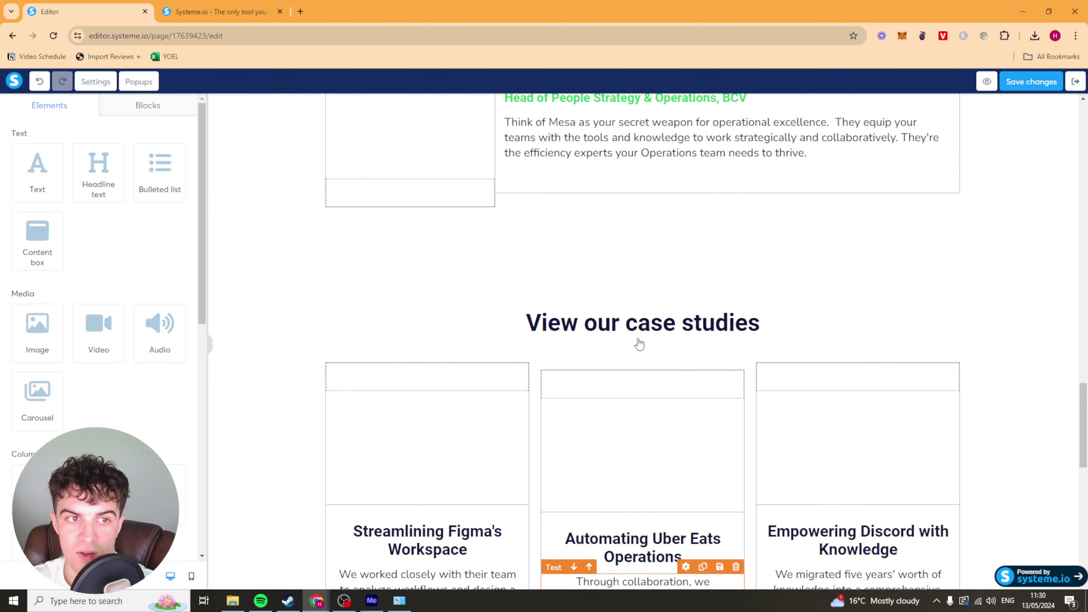
Insert the opt-in form block with headline, text, single-input form and social media buttons between the hero and client logos sections
click(167, 108)
scroll(425, 359, up, 3)
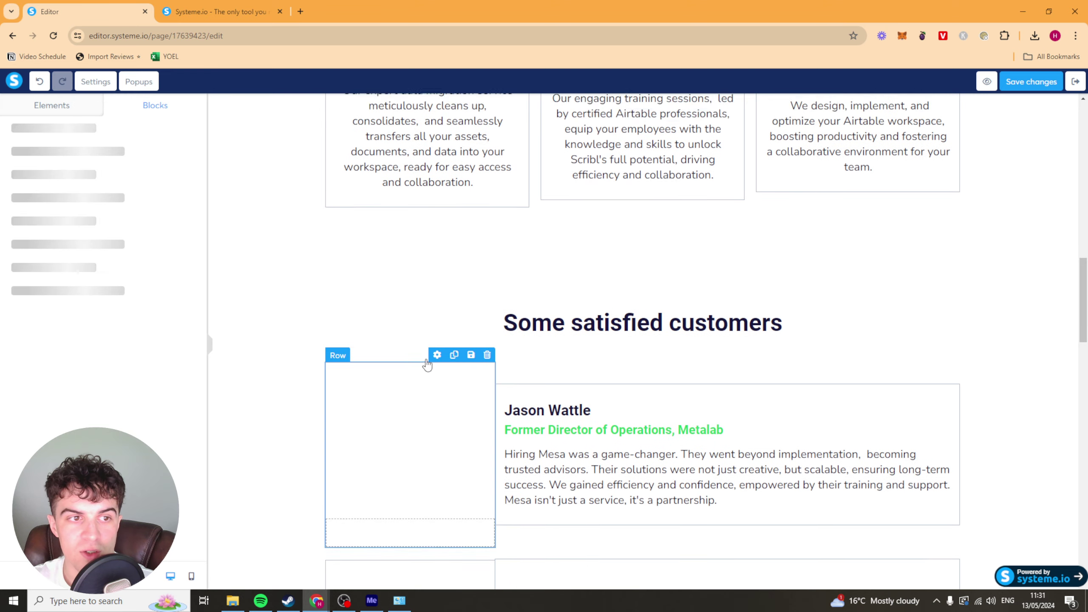
scroll(535, 333, up, 13)
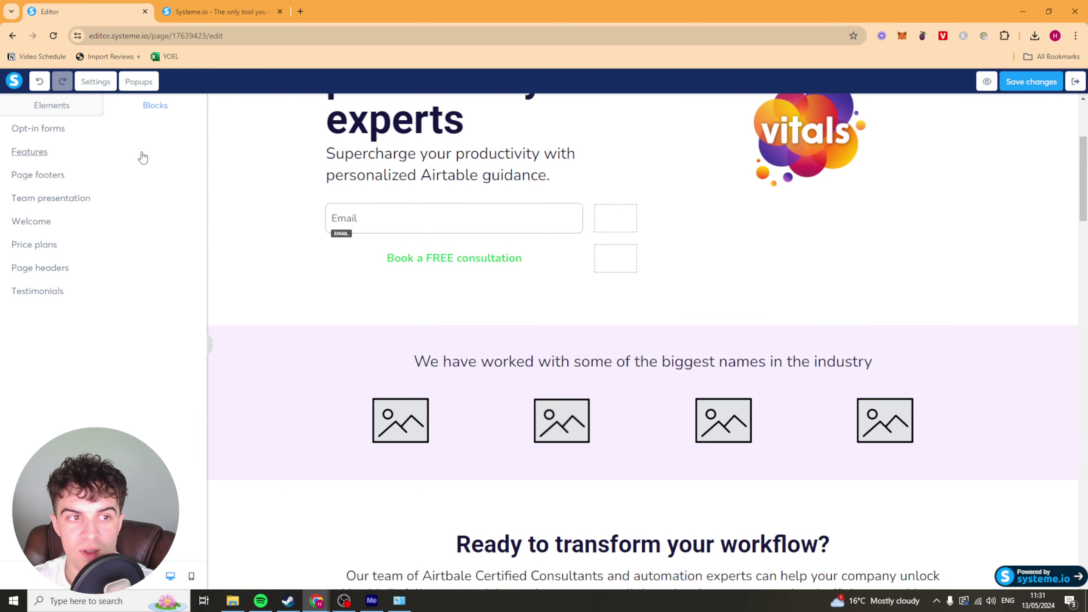
click(101, 128)
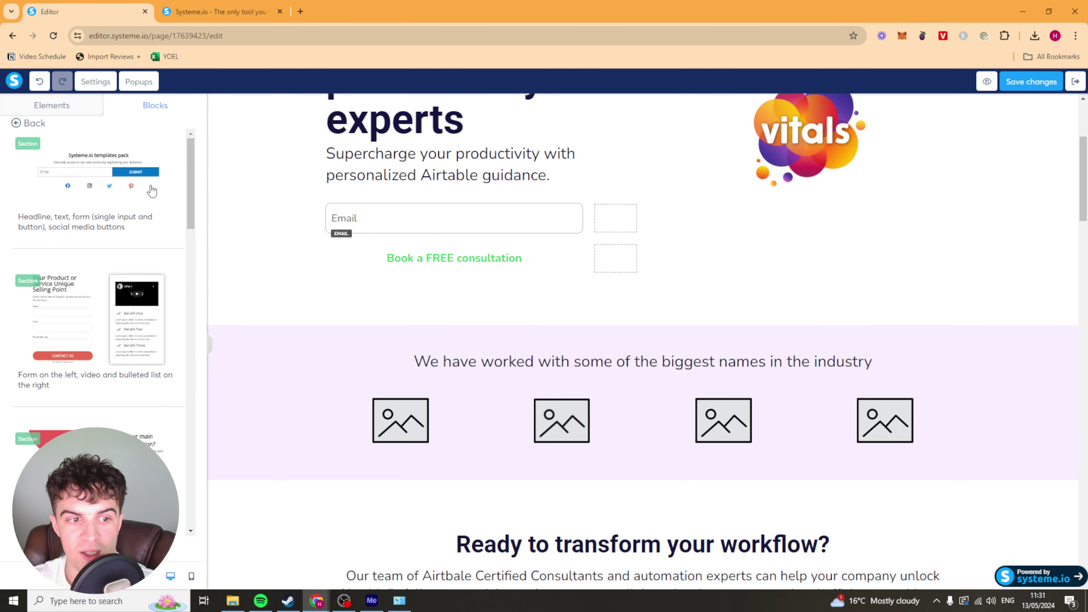
click(22, 125)
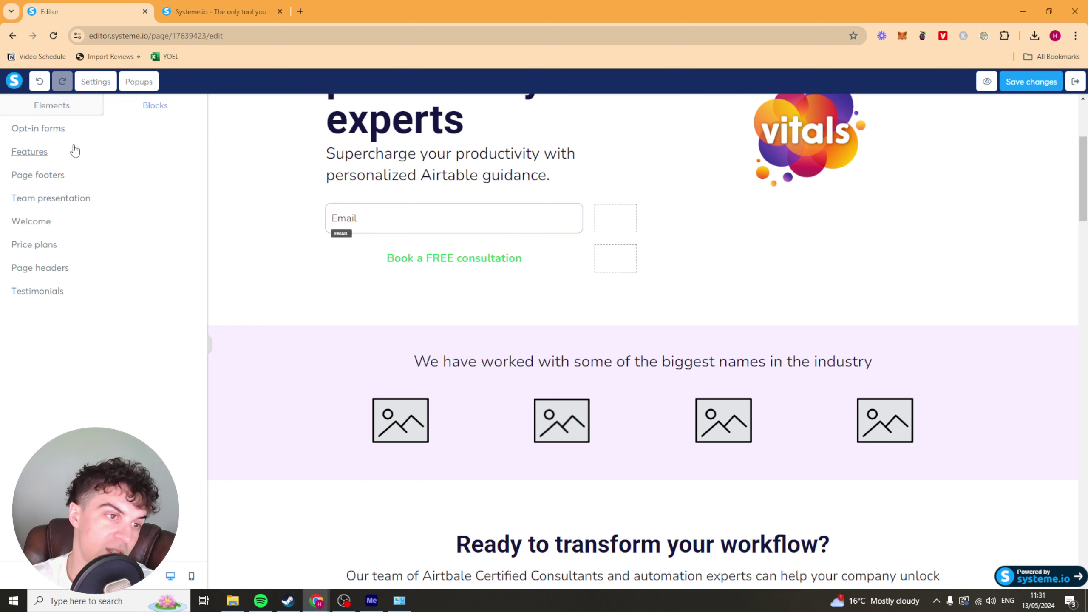
click(49, 129)
scroll(95, 223, down, 5)
scroll(95, 347, up, 6)
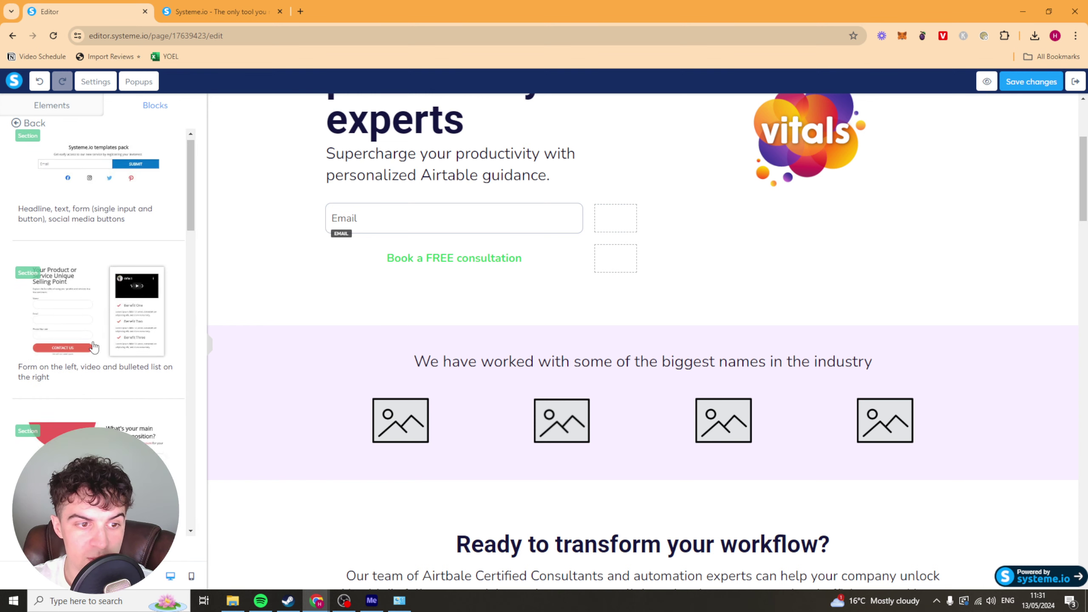
drag(98, 187, 641, 335)
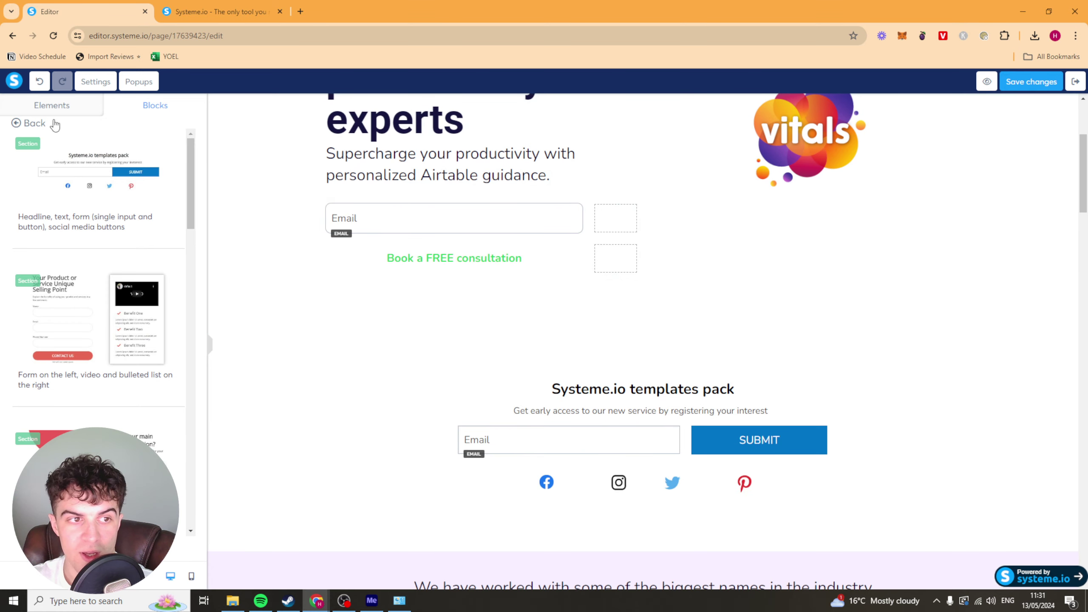
Browse the ready-made Features, Page footers, Team presentation, Welcome and Price plans blocks
click(29, 123)
click(29, 152)
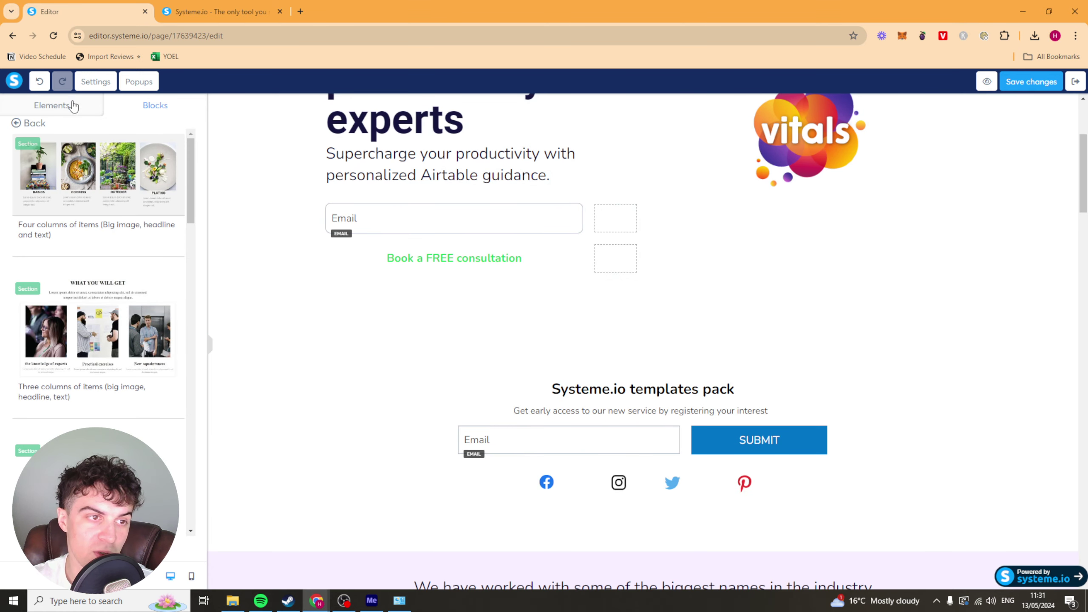
scroll(80, 170, down, 3)
scroll(80, 171, up, 3)
click(21, 123)
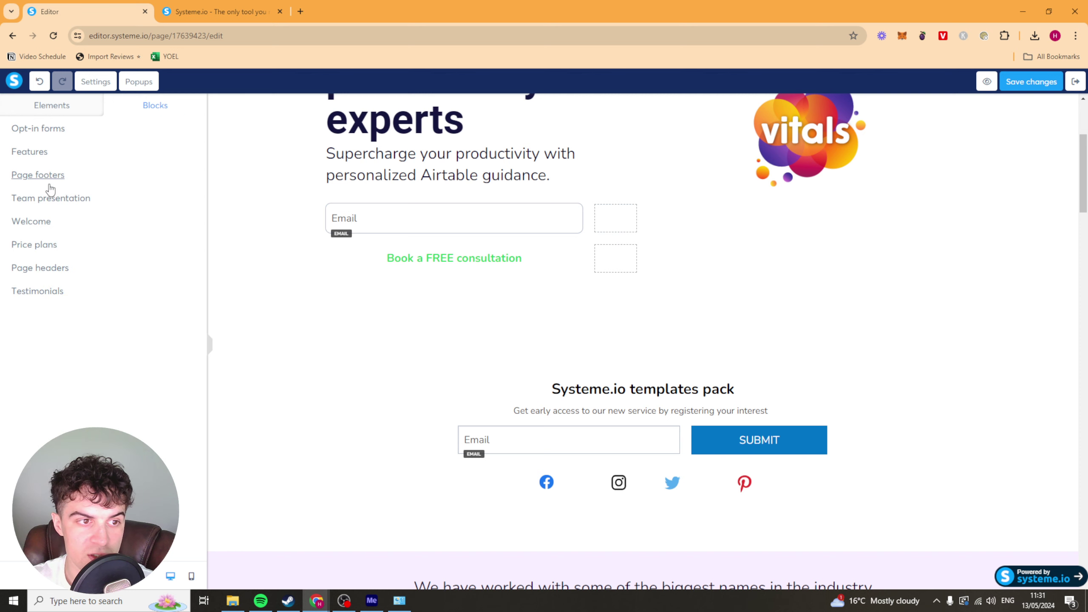
click(25, 174)
click(21, 123)
click(73, 200)
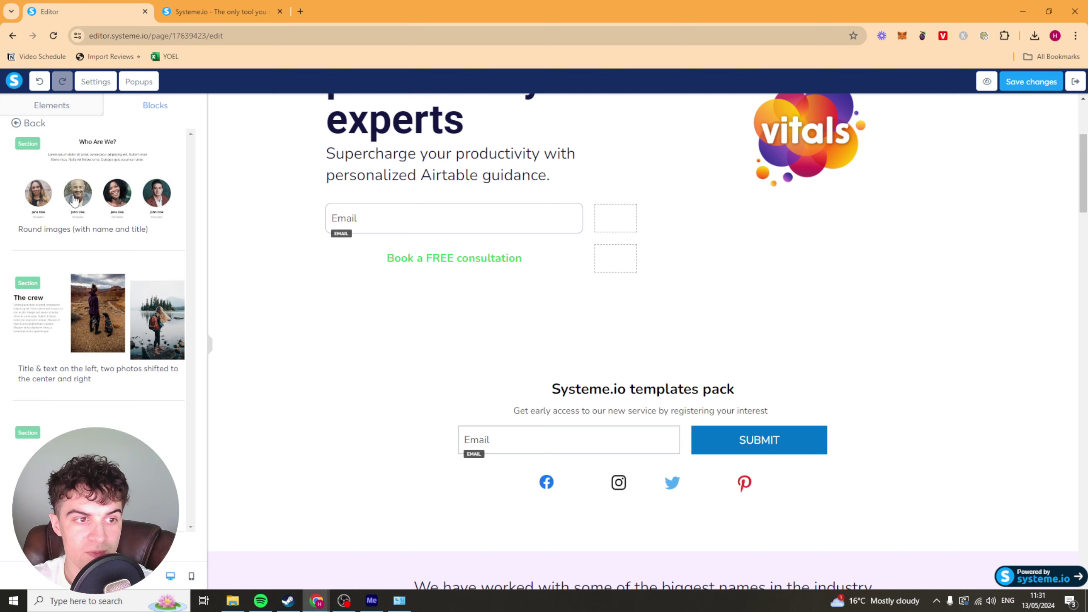
click(21, 124)
click(31, 221)
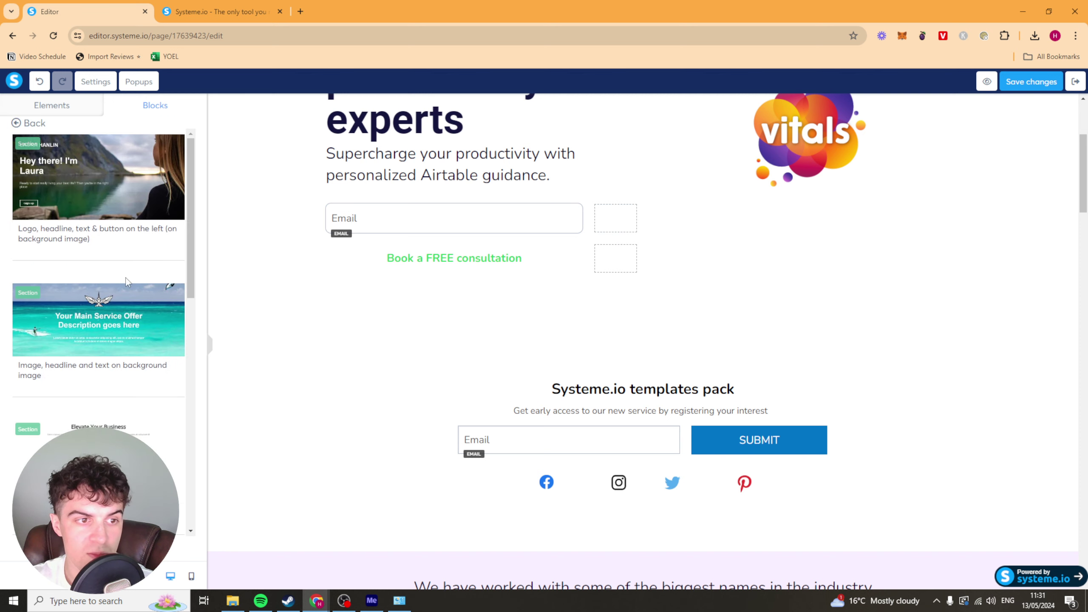
click(30, 123)
click(34, 245)
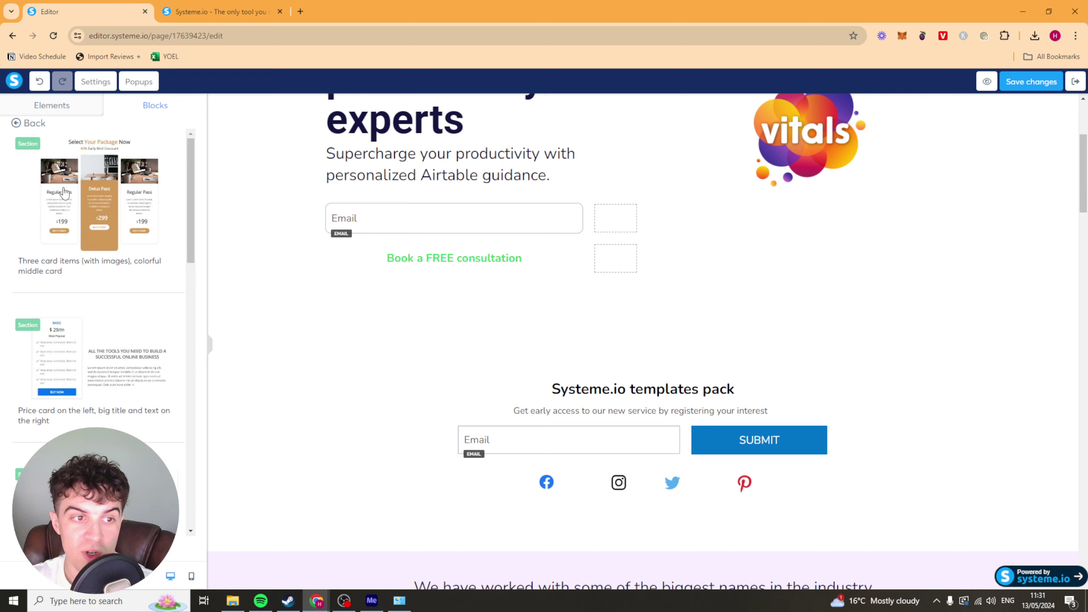
scroll(86, 284, down, 5)
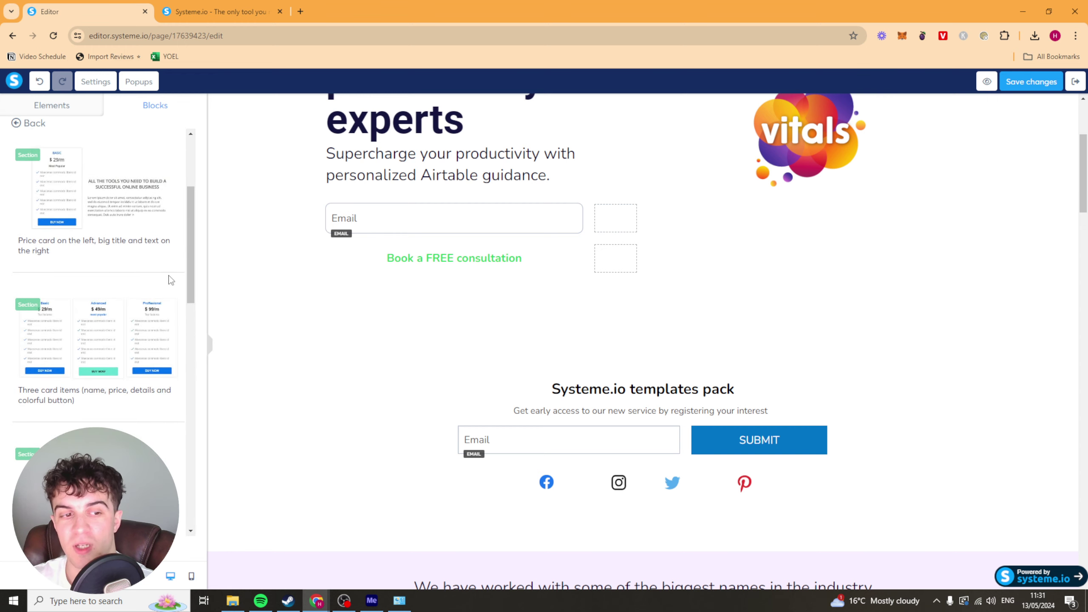
Insert the price block with three image cards and a colorful middle card between the hero and opt-in form, and save the page
scroll(194, 248, up, 3)
drag(100, 198, 525, 323)
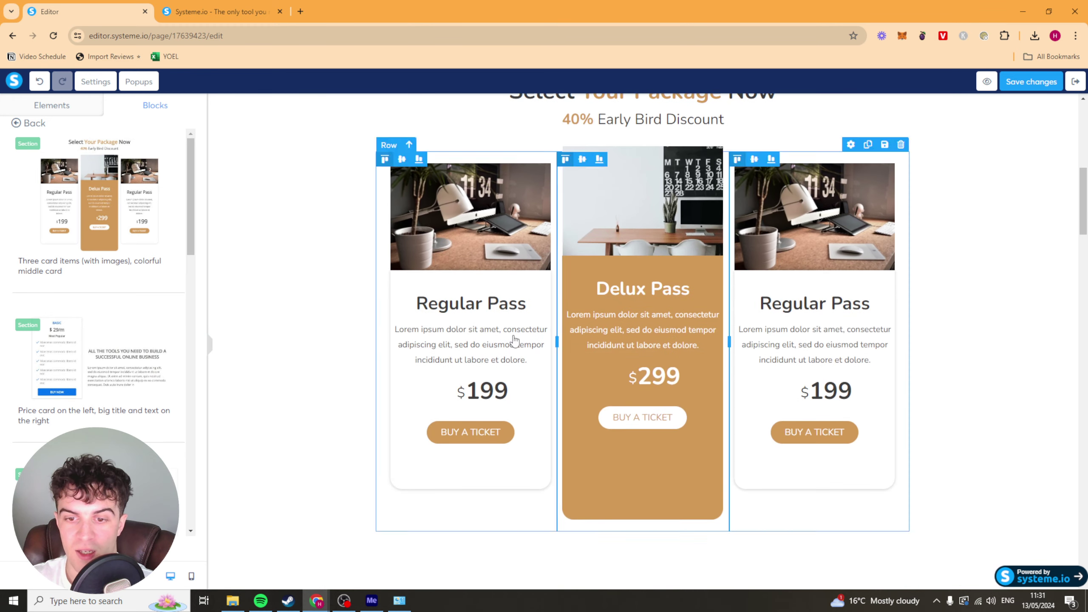
scroll(129, 301, down, 10)
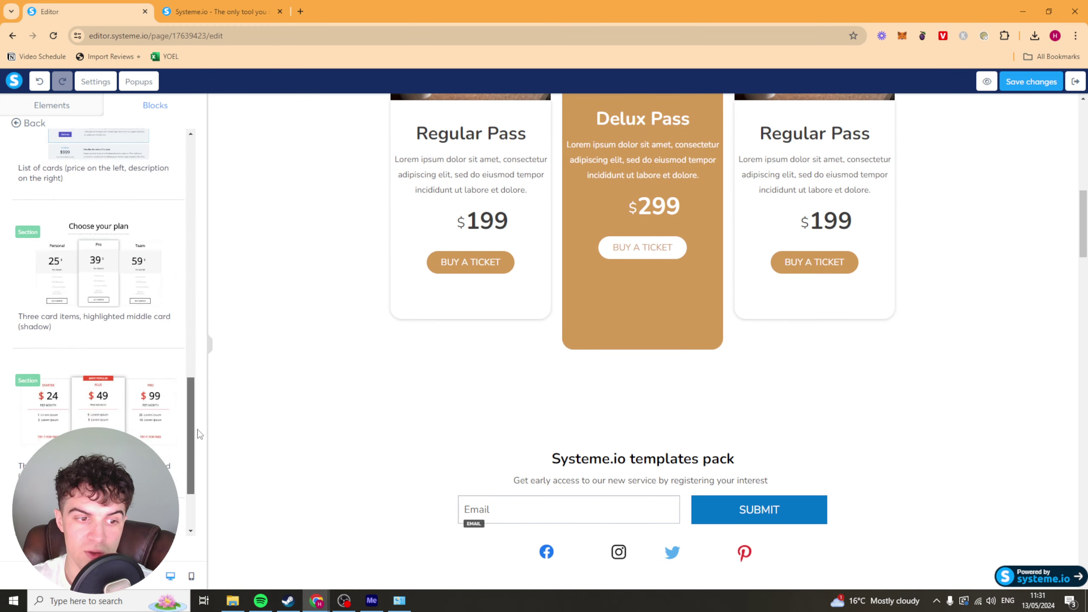
scroll(129, 343, up, 10)
scroll(733, 309, up, 12)
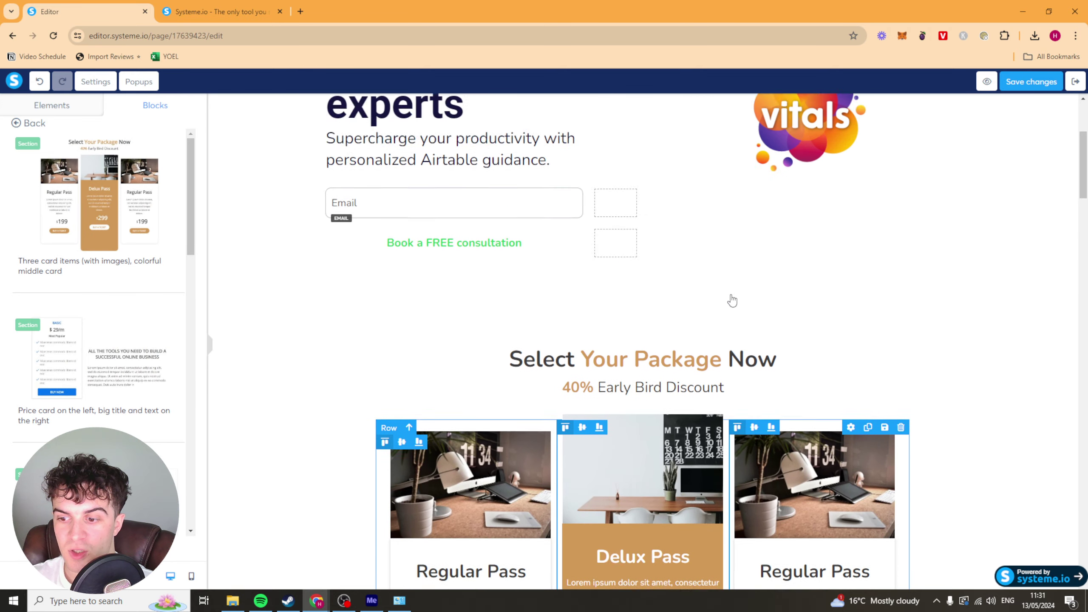
click(1028, 82)
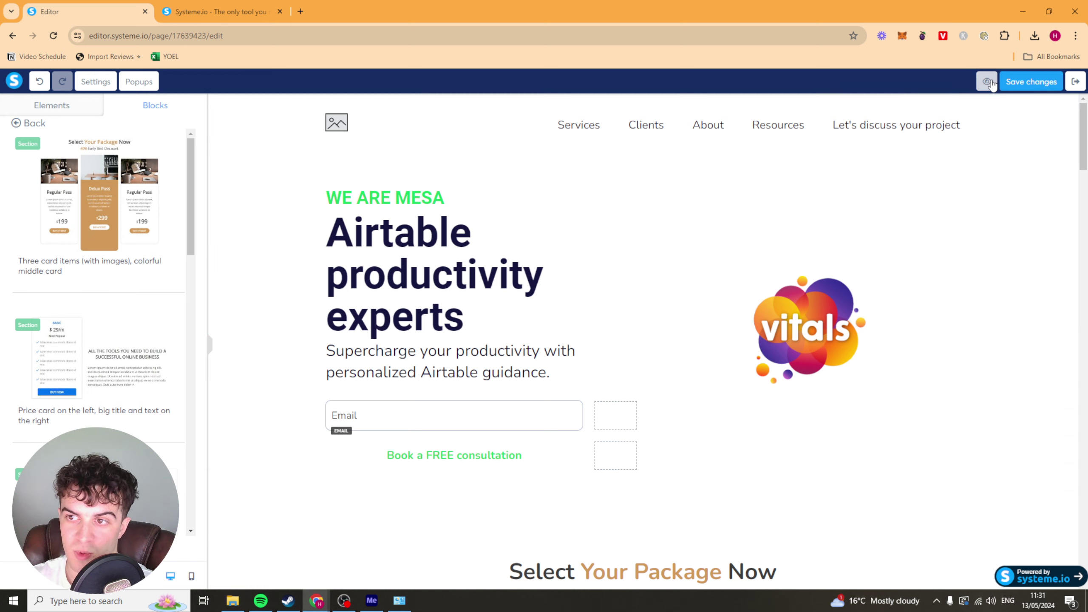
Preview the Squeeze page from header to footer and compare its hero section with the editor version
click(987, 81)
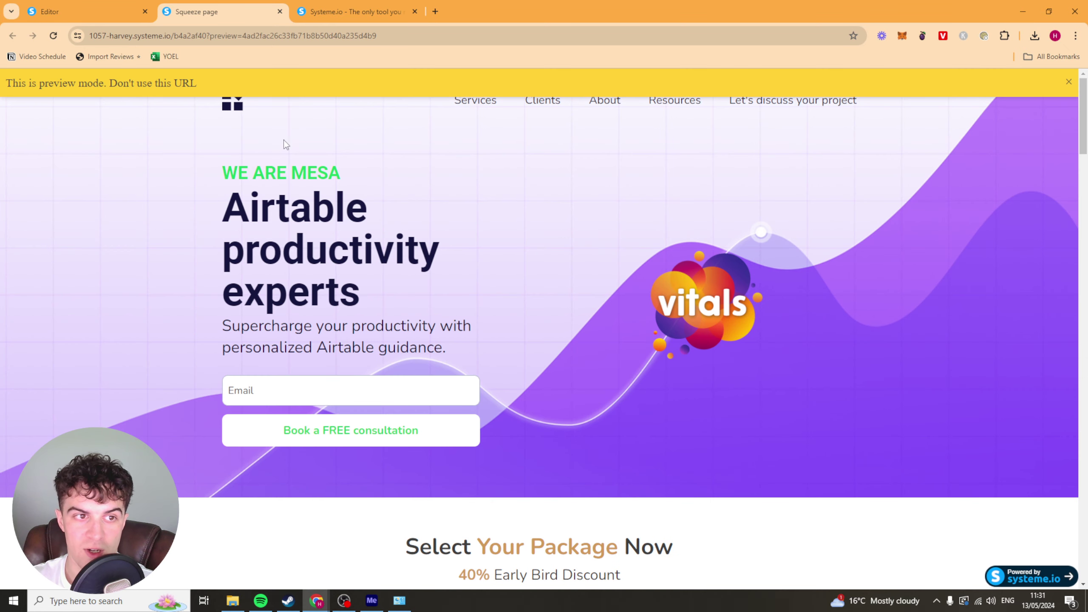
scroll(502, 245, down, 15)
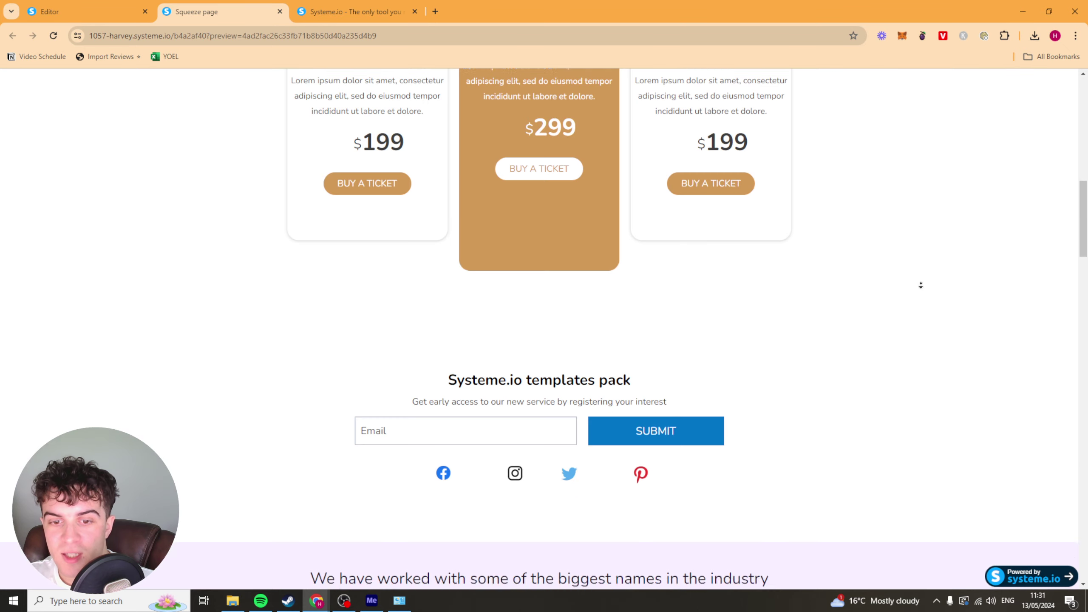
scroll(878, 243, down, 10)
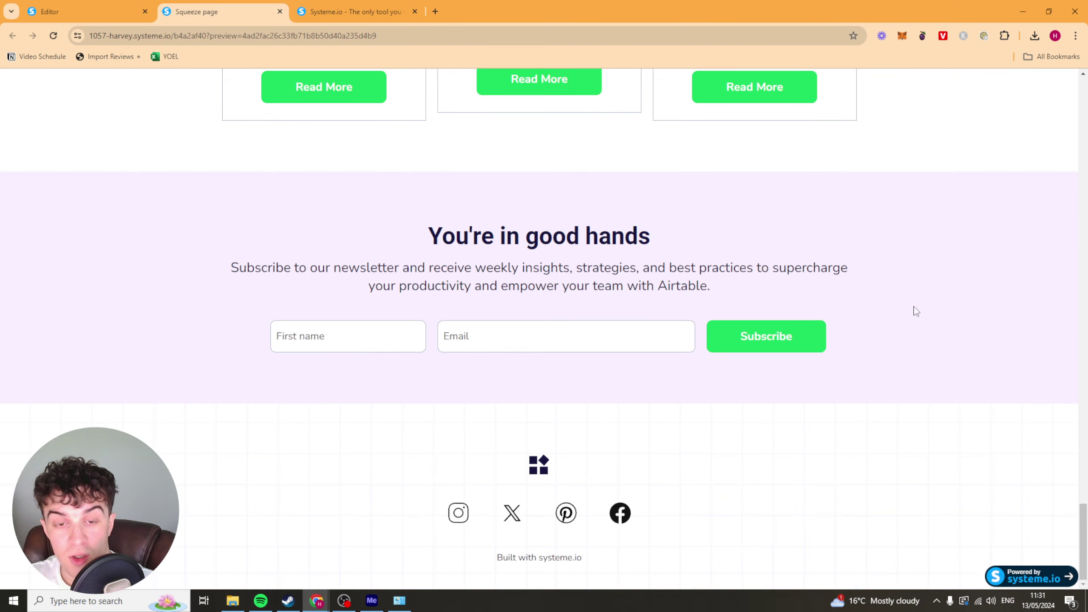
key(Home)
click(86, 12)
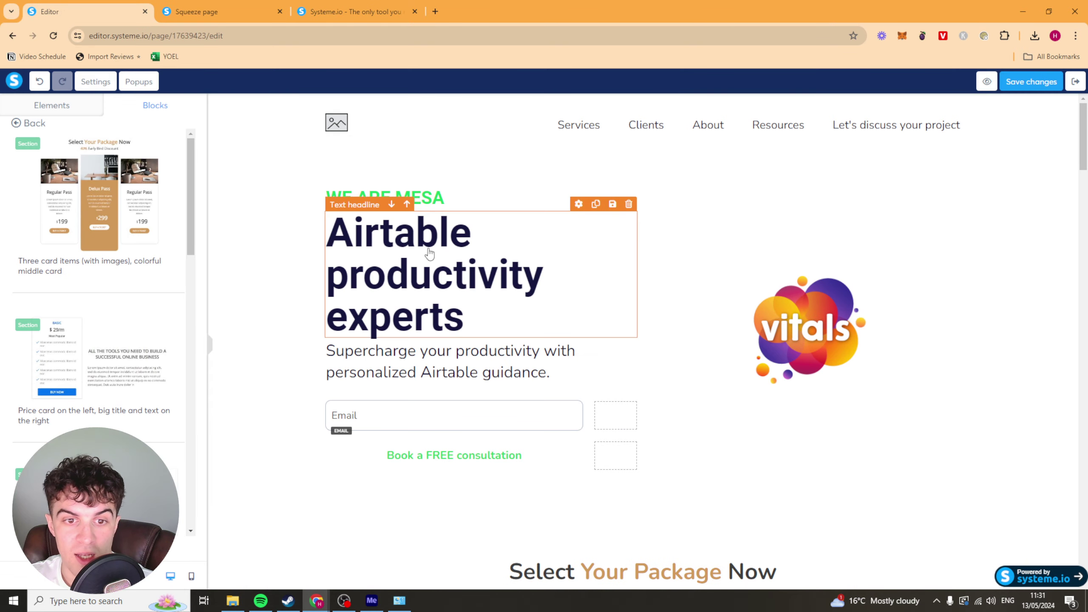
click(219, 10)
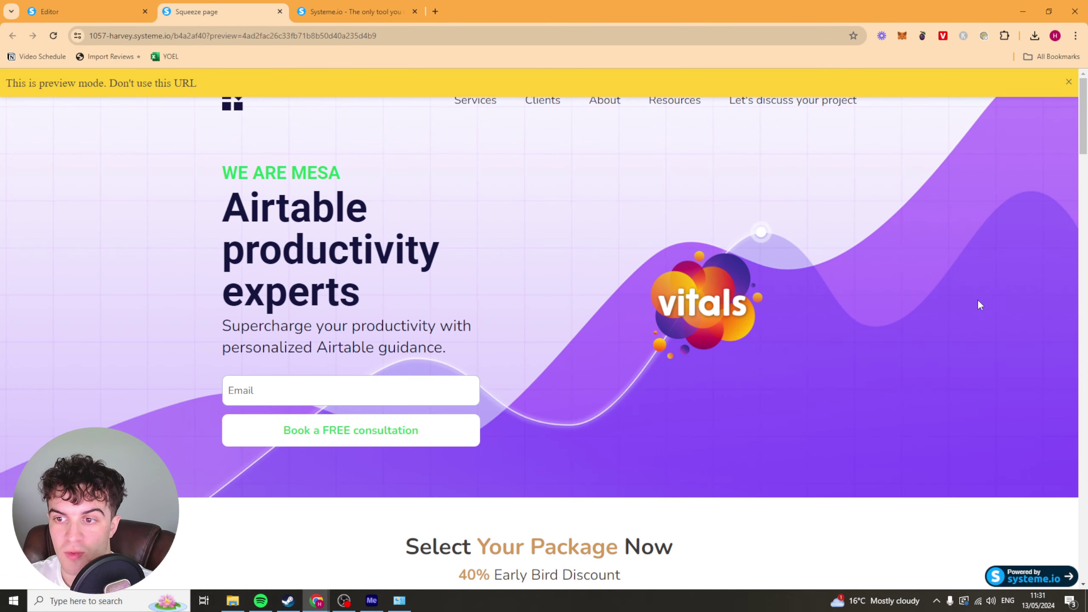
click(86, 11)
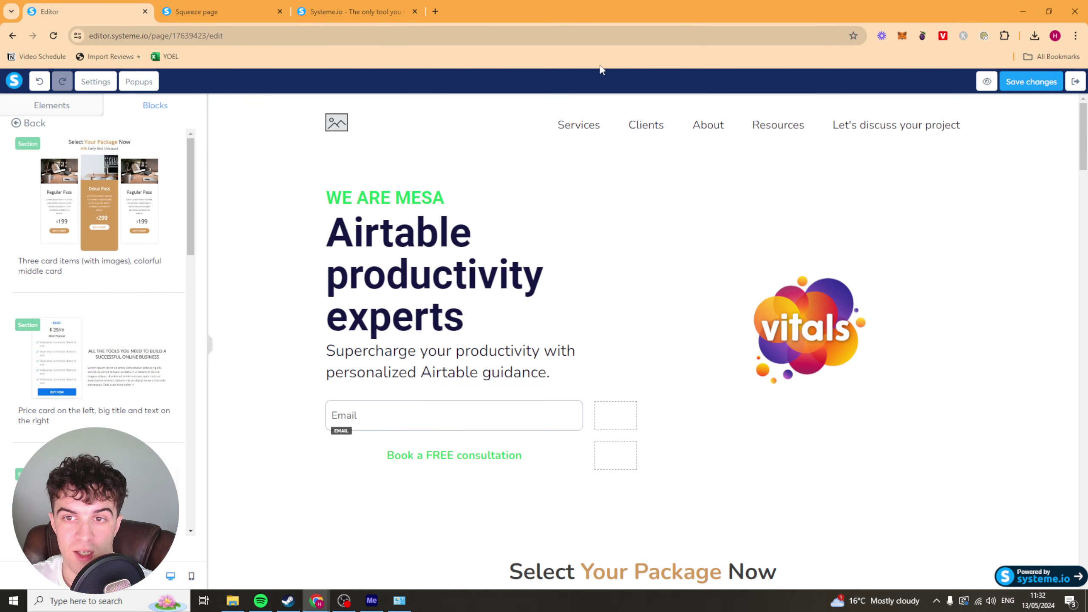
Add a "Subscribe here for free" email popup to the page, review its display settings and save the page
click(125, 86)
click(98, 188)
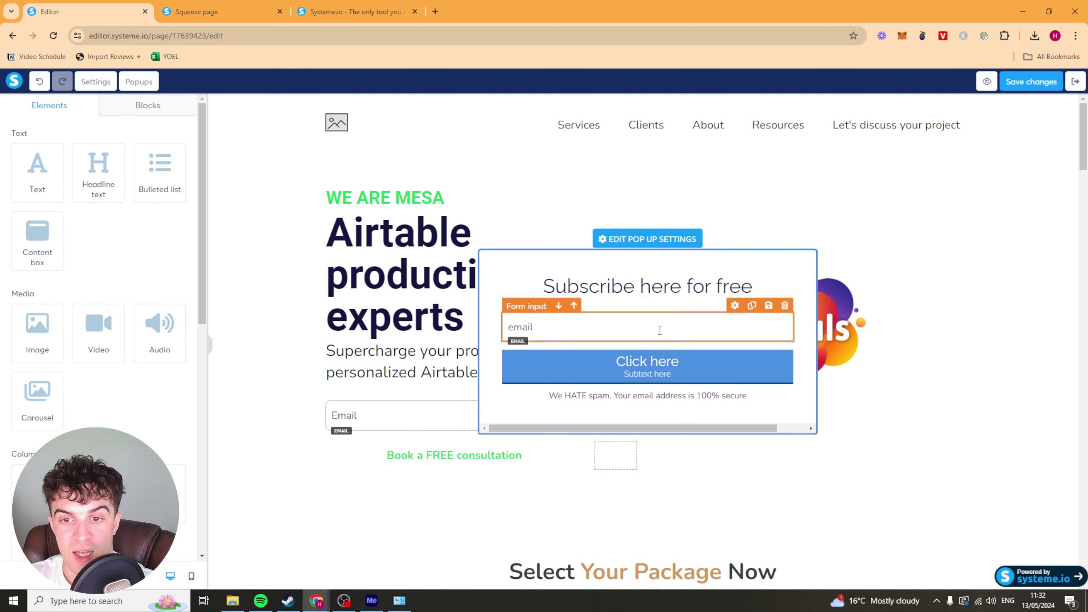
click(630, 243)
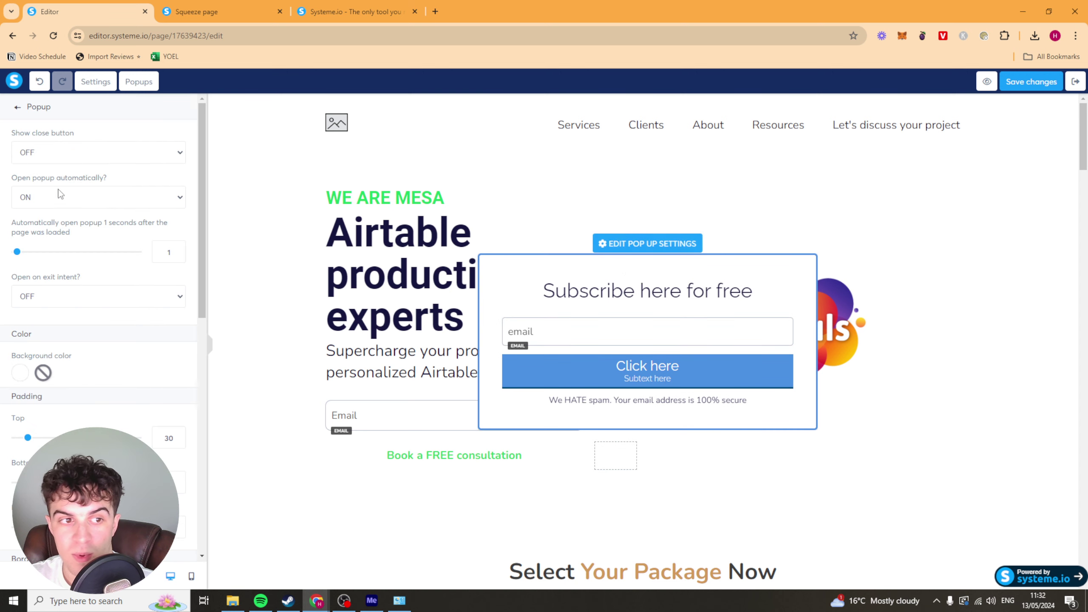
click(600, 287)
key(Escape)
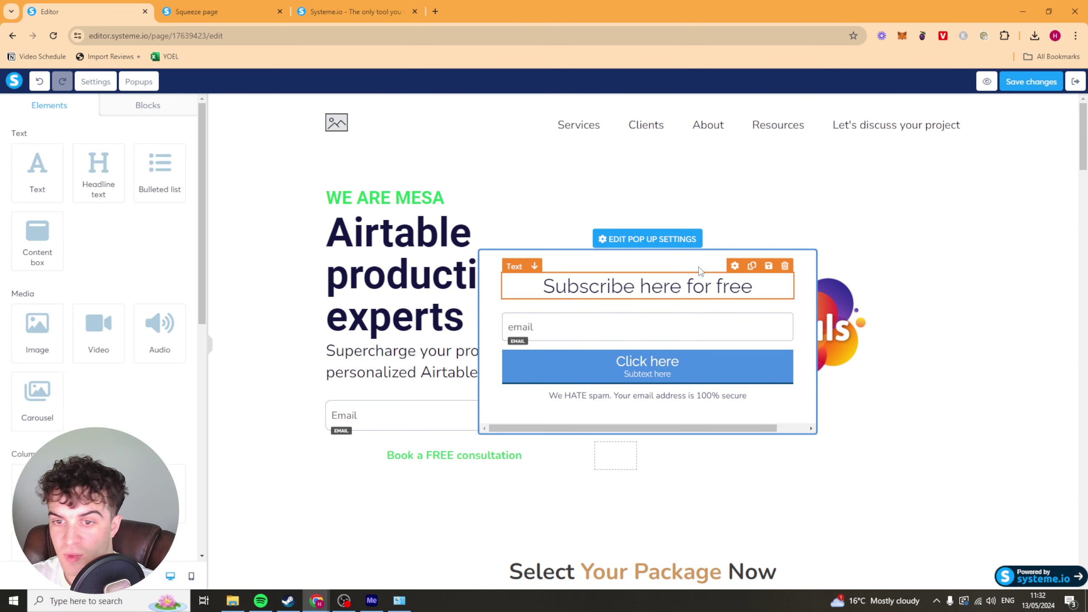
click(649, 241)
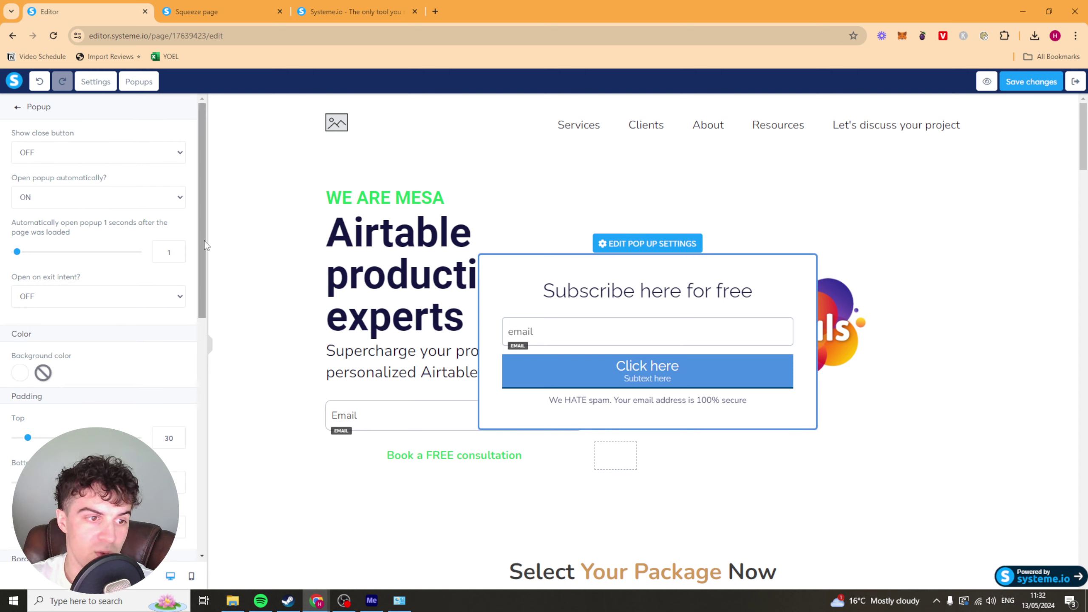
scroll(158, 210, down, 1)
scroll(157, 199, up, 1)
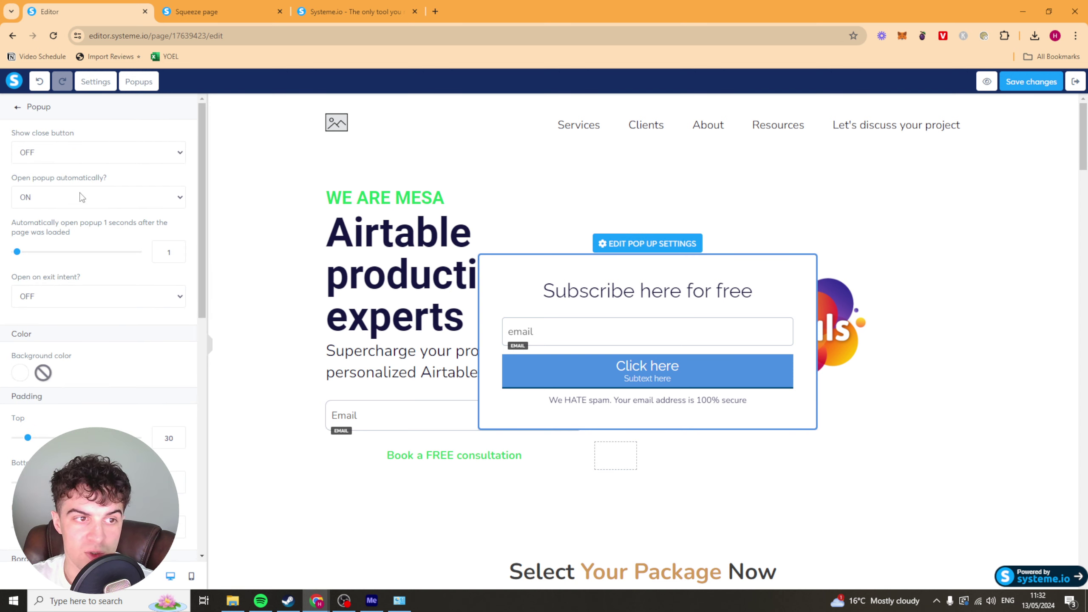
drag(203, 158, 579, 141)
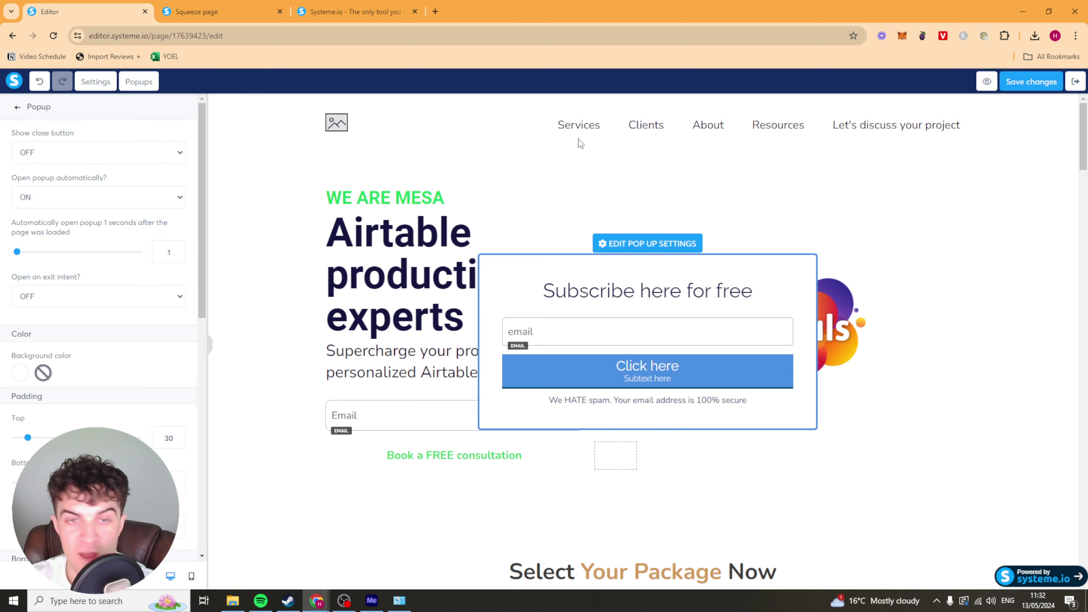
click(1033, 82)
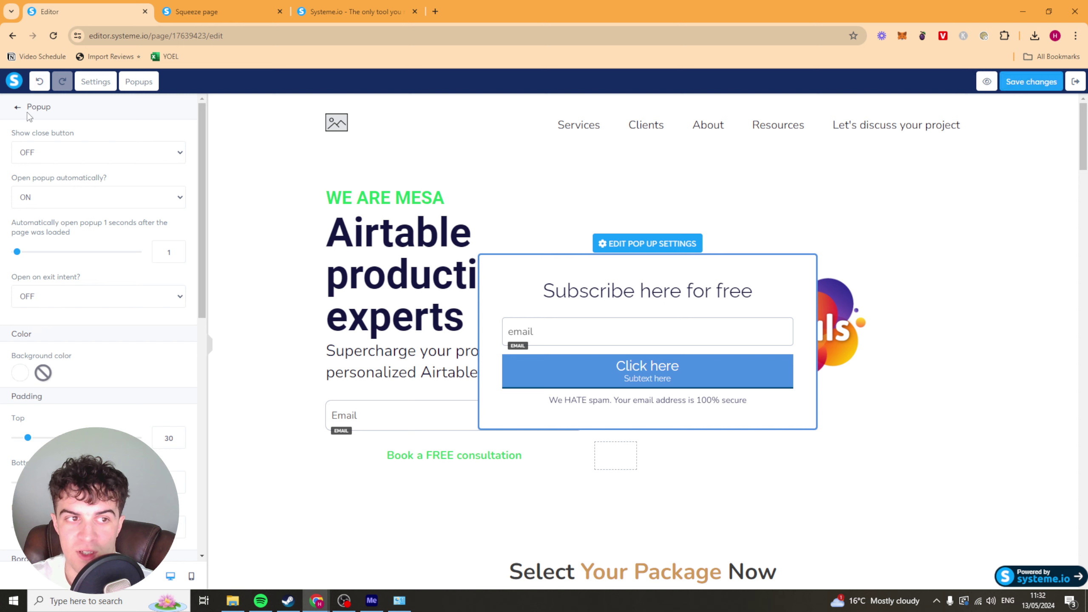
Look through the page settings for default typography, heading typography and language
click(95, 82)
scroll(137, 153, down, 10)
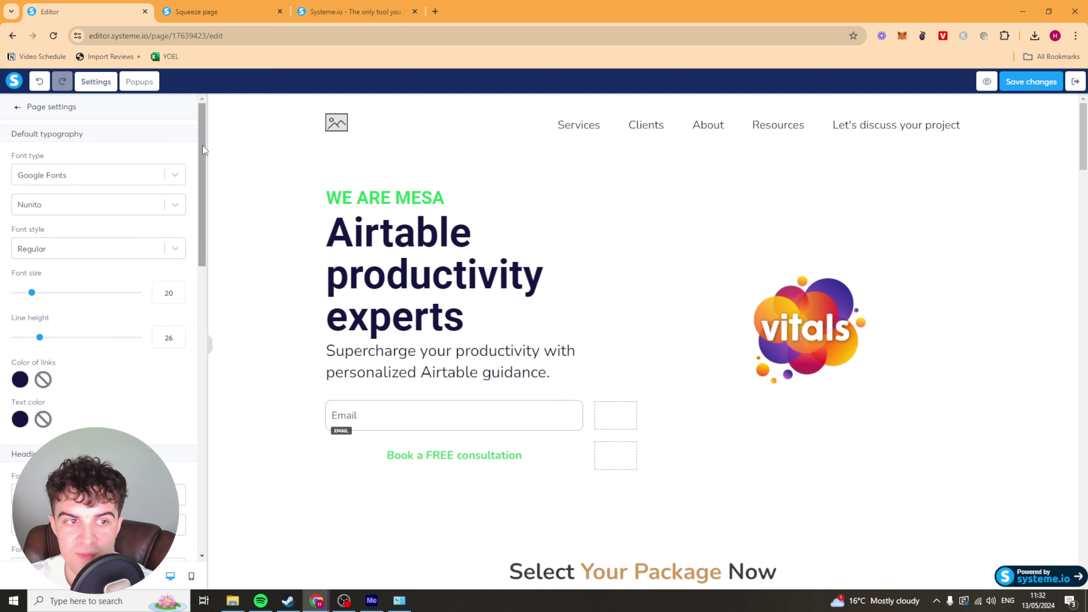
scroll(188, 184, up, 6)
scroll(188, 185, up, 6)
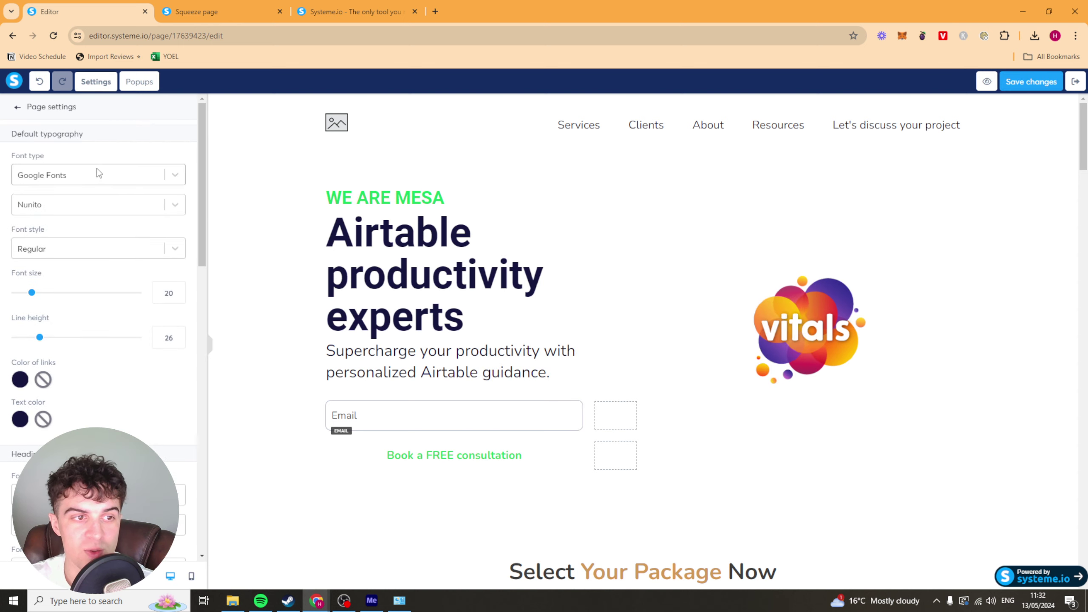
scroll(129, 317, down, 10)
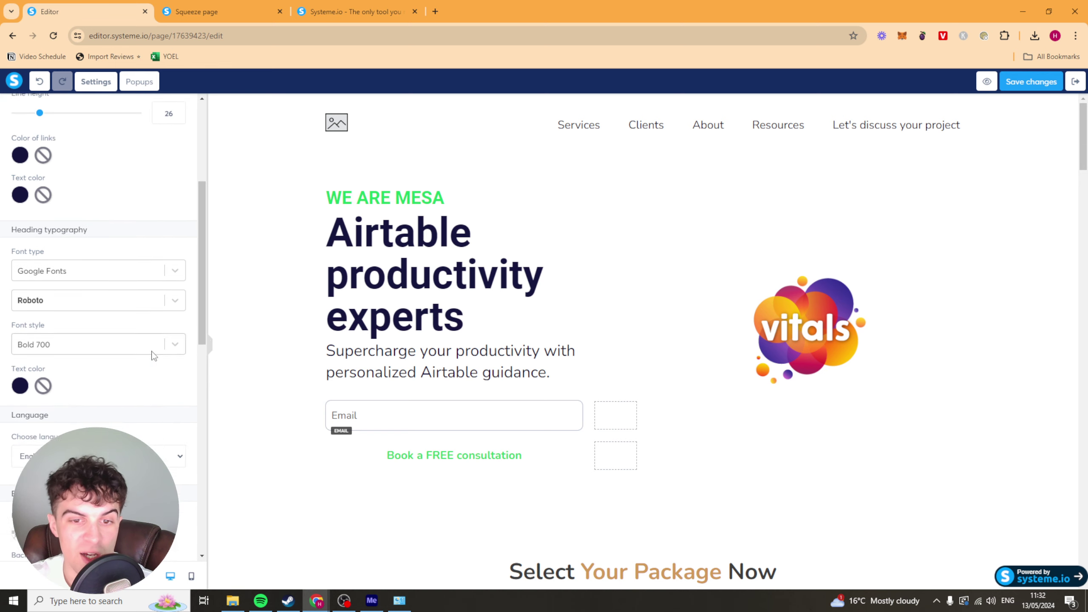
scroll(81, 274, up, 8)
scroll(64, 214, up, 3)
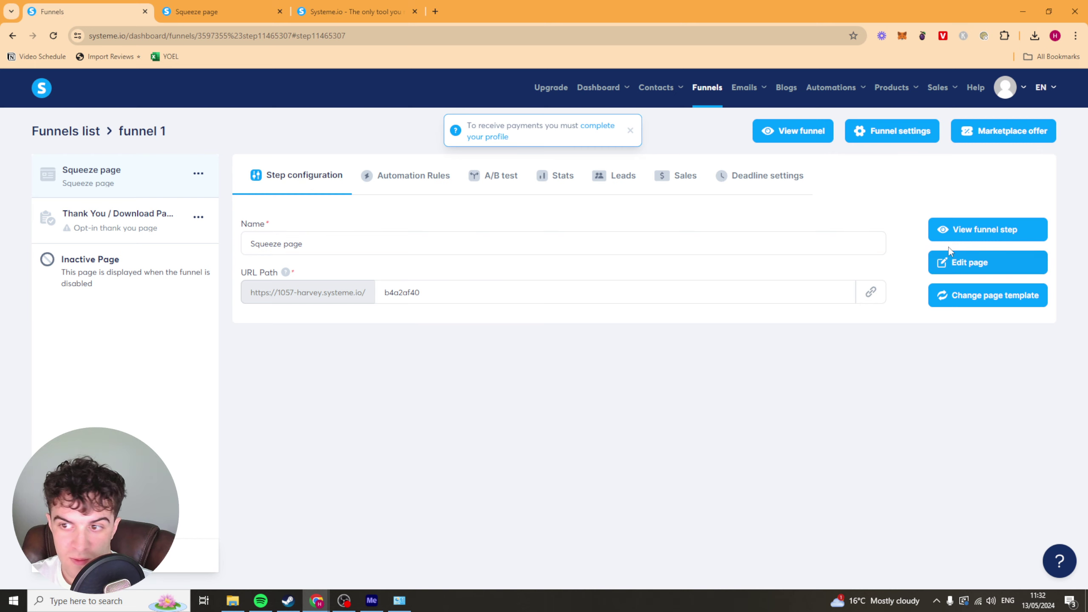
Check which triggers a new automation rule for the Squeeze page can use, without adding one
click(382, 180)
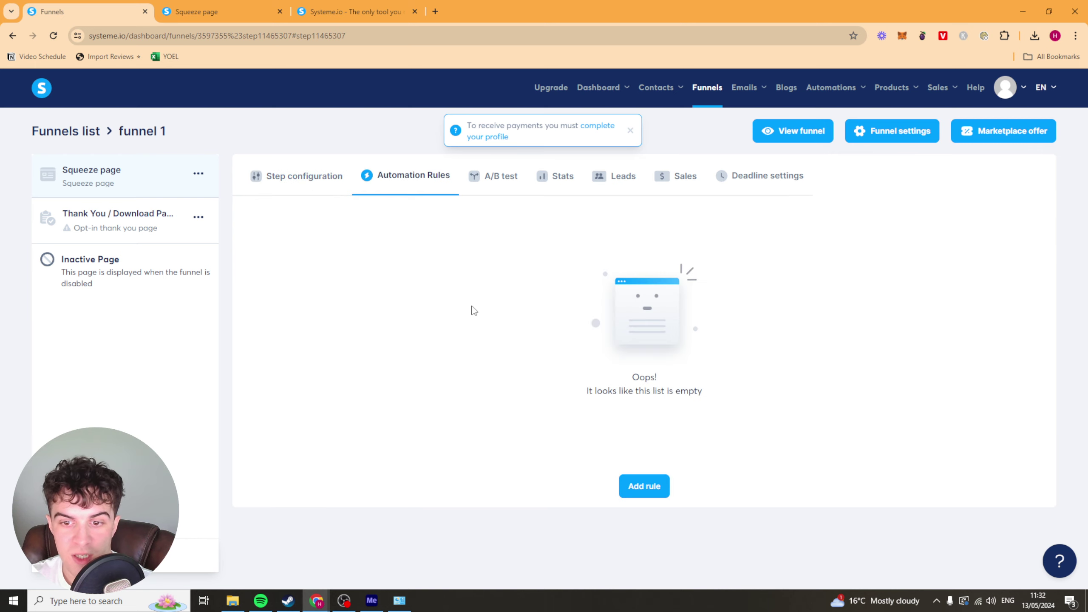
click(642, 482)
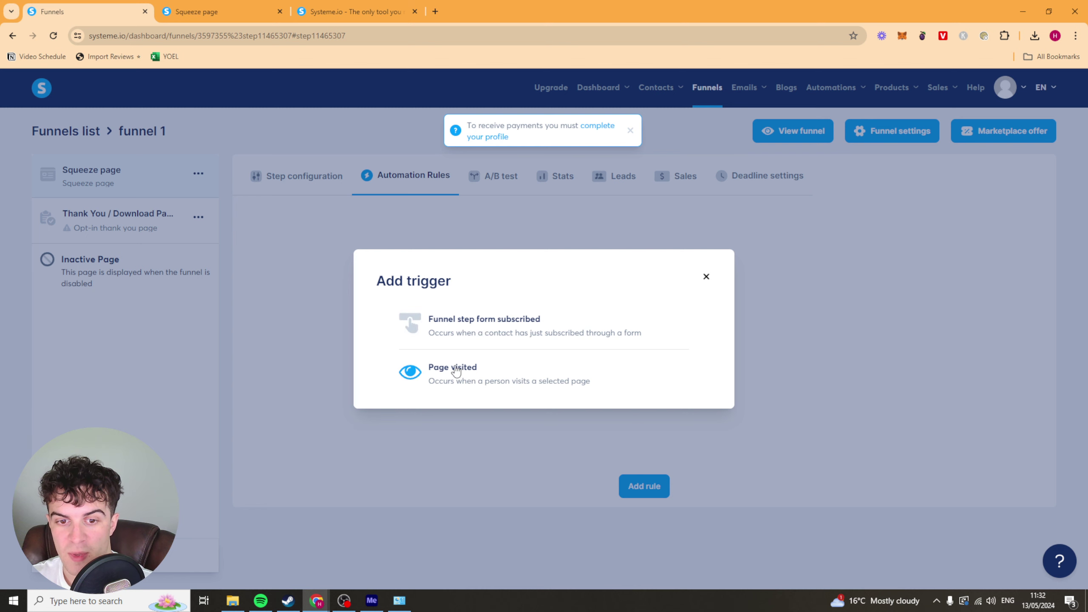
click(705, 278)
Examine the variant page and goal page choices for an A/B test of the Squeeze page
click(495, 176)
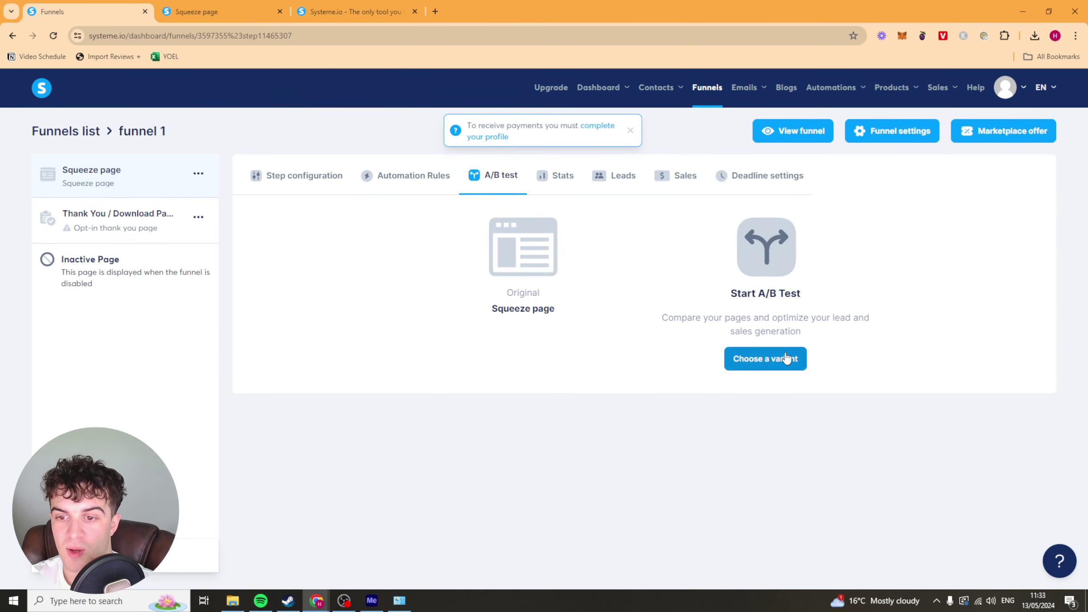
click(765, 358)
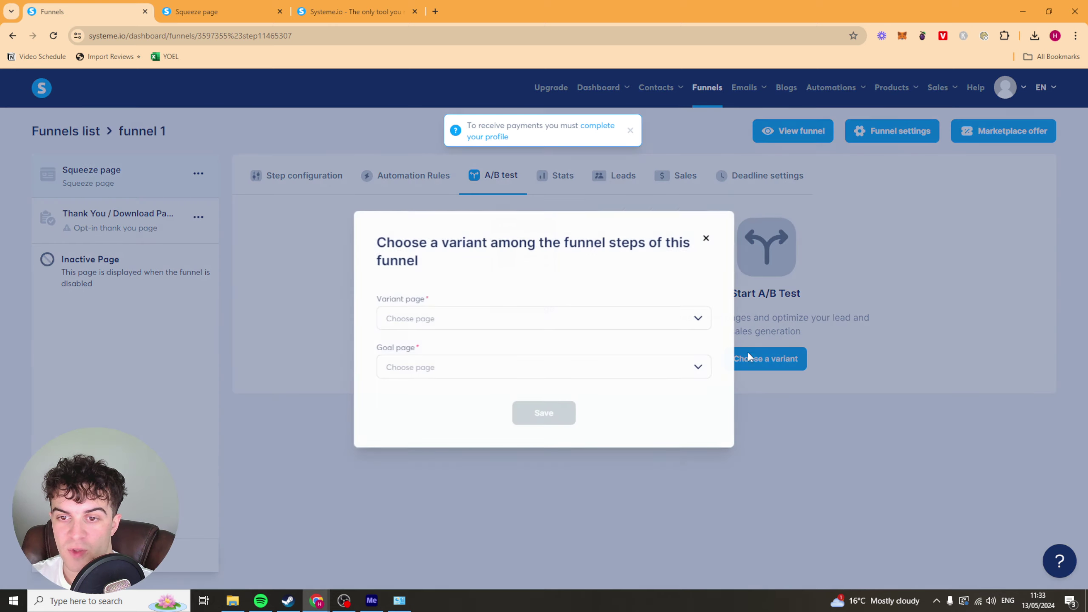
click(526, 318)
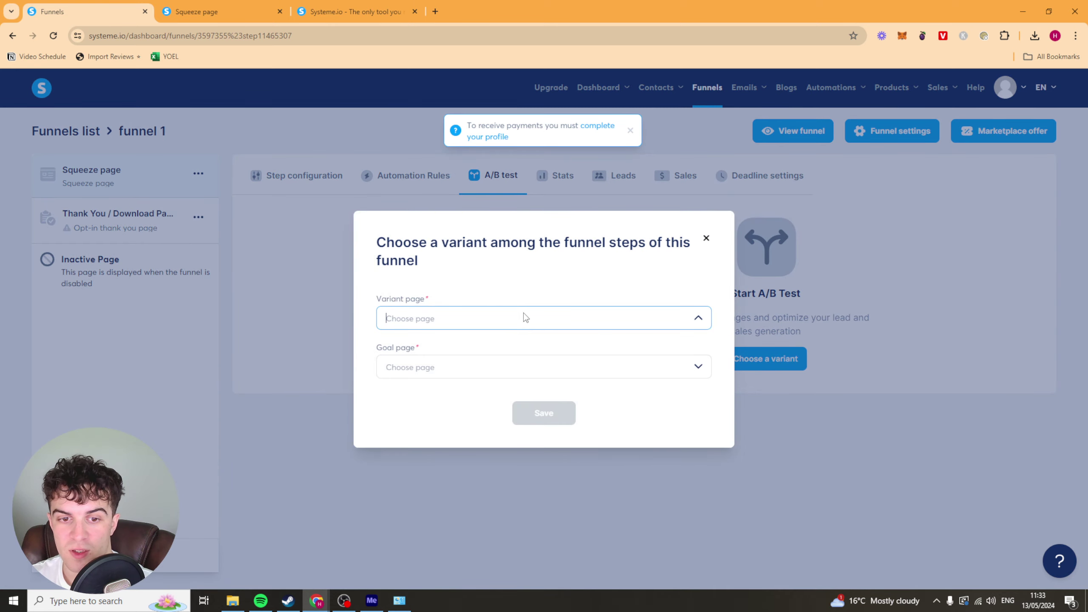
click(686, 371)
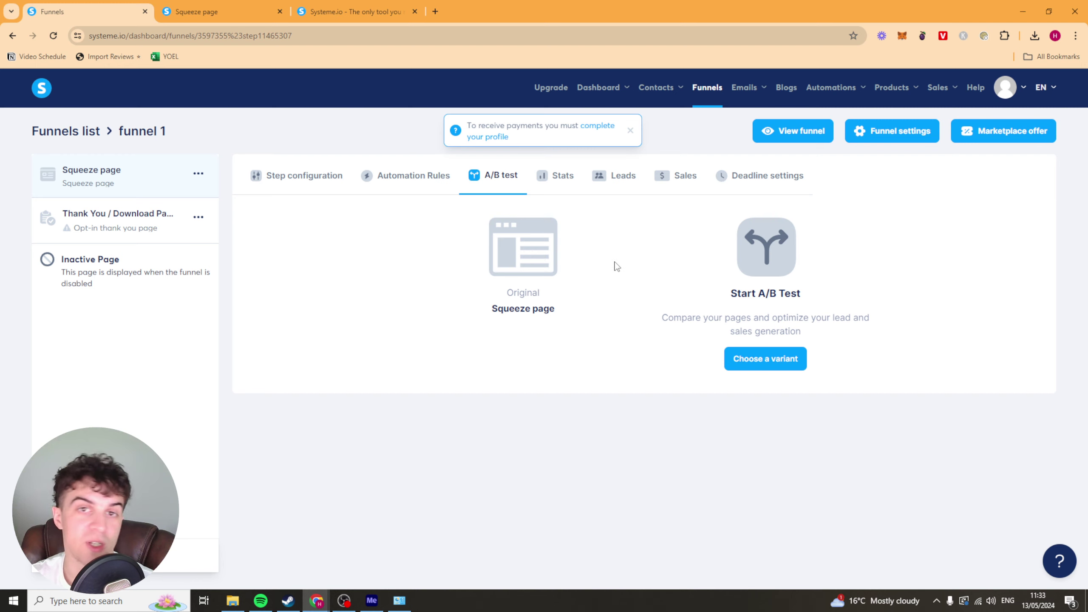
Review the Squeeze page's stats, leads, sales and deadline settings, and return to its step configuration
click(565, 176)
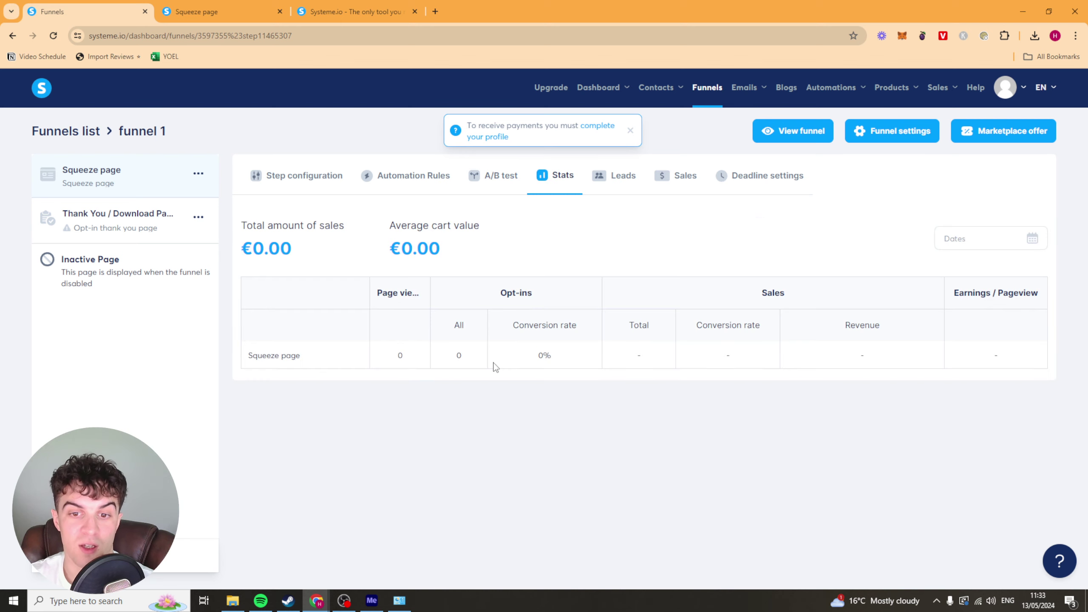
click(619, 177)
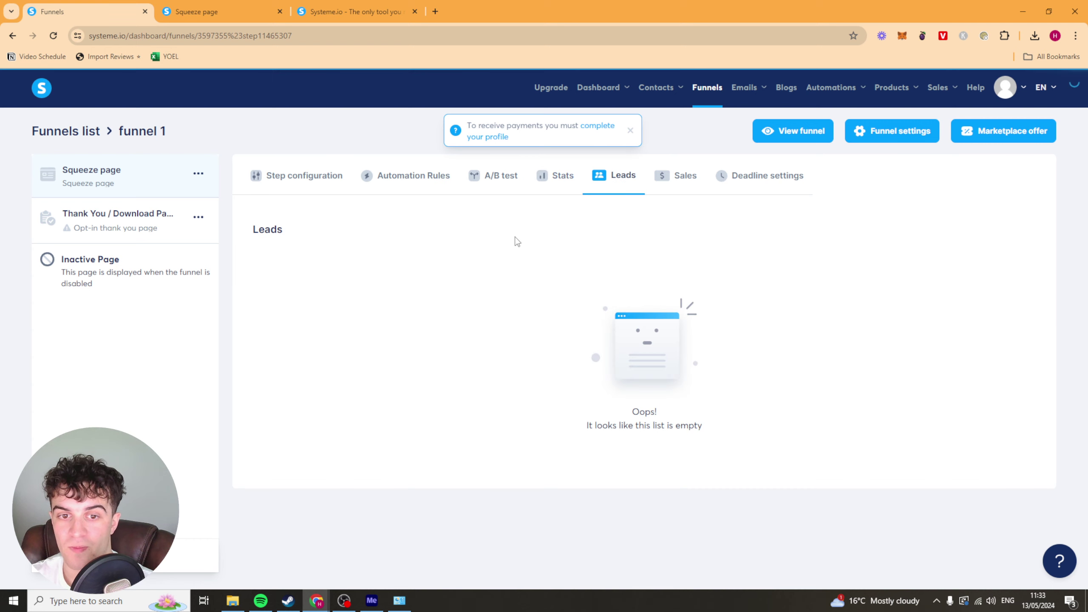
click(665, 181)
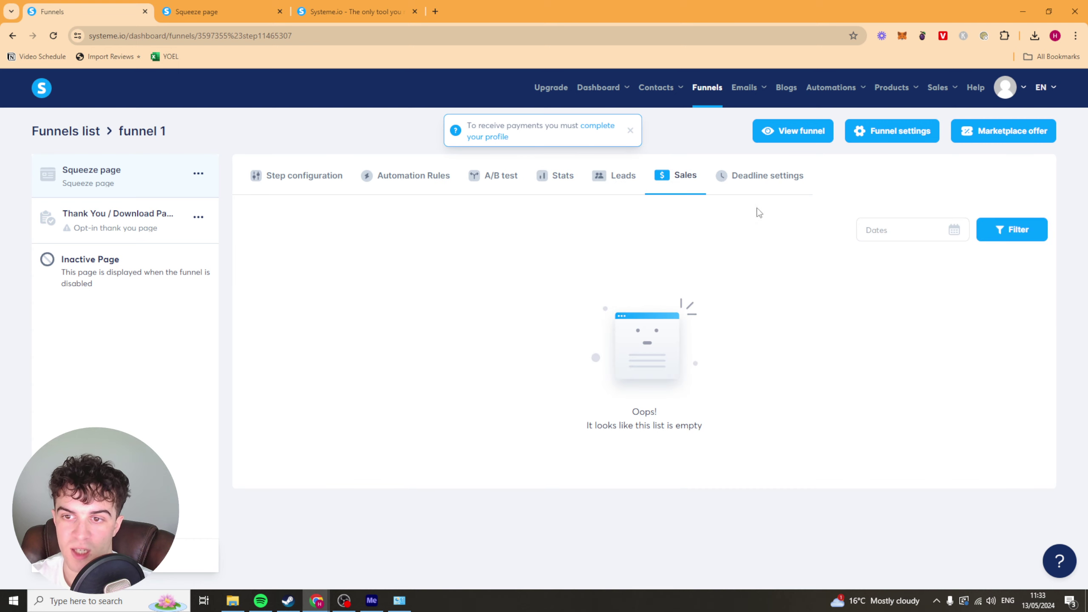
click(758, 182)
click(305, 177)
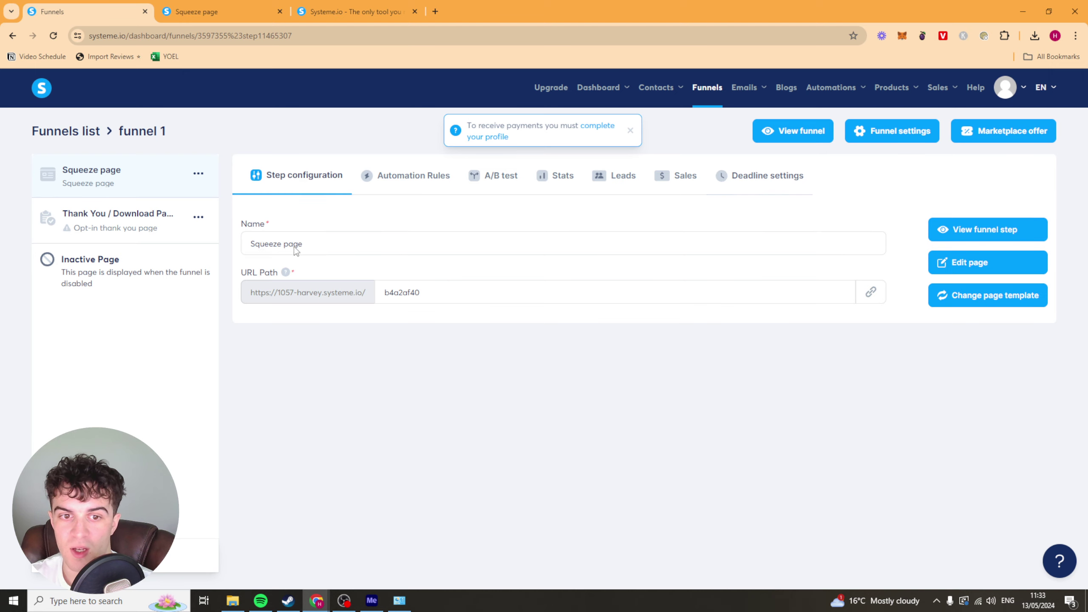
Choose the "Thank you for registering!" template for the funnel's Thank You / Download Page step
click(109, 217)
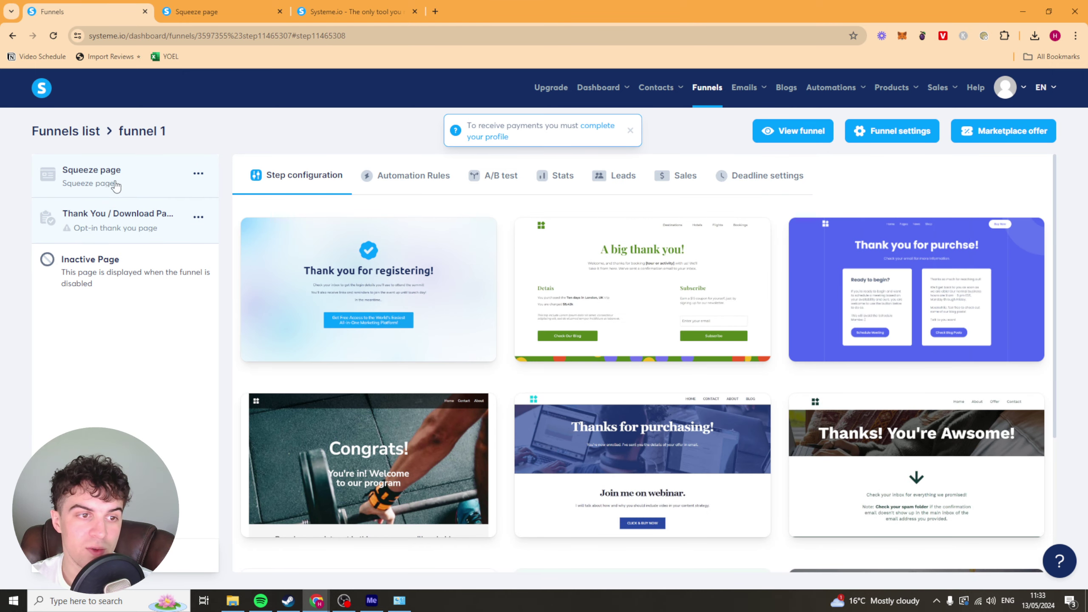
mouse_move(452, 281)
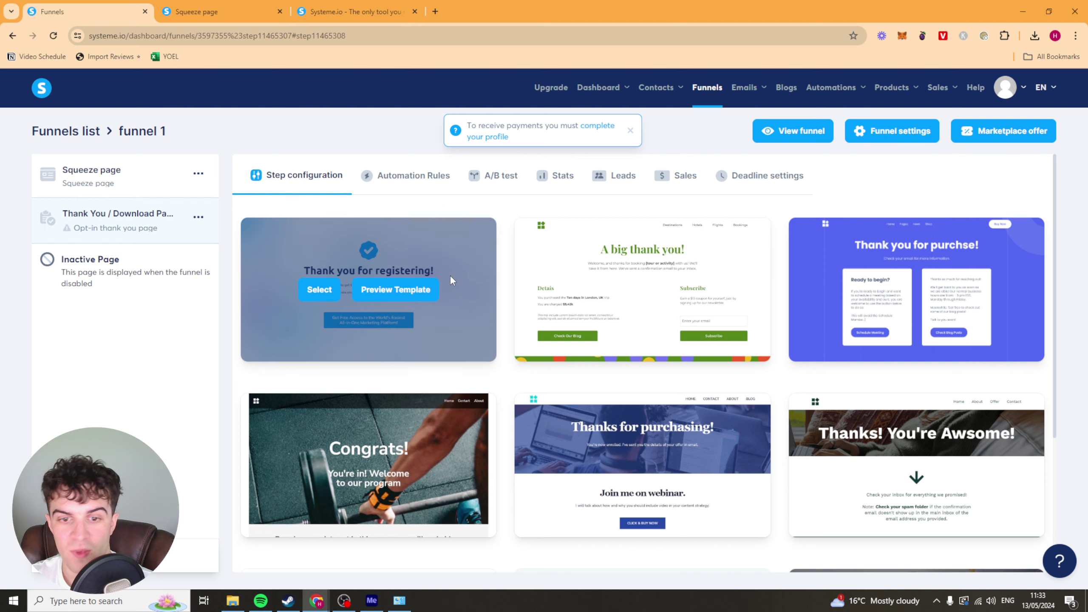
scroll(625, 312, down, 5)
scroll(705, 218, up, 5)
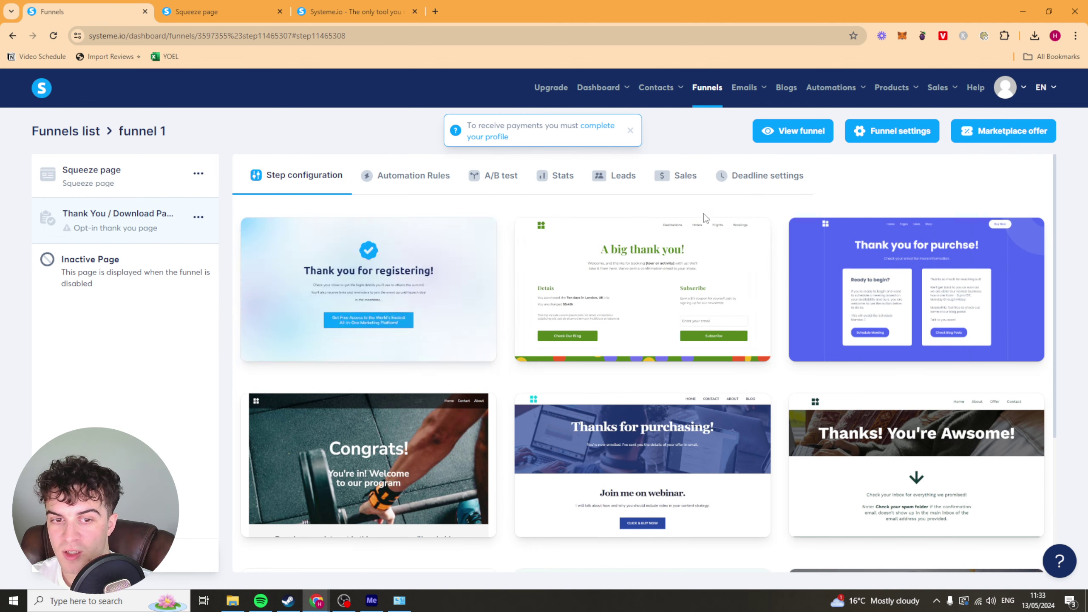
click(322, 289)
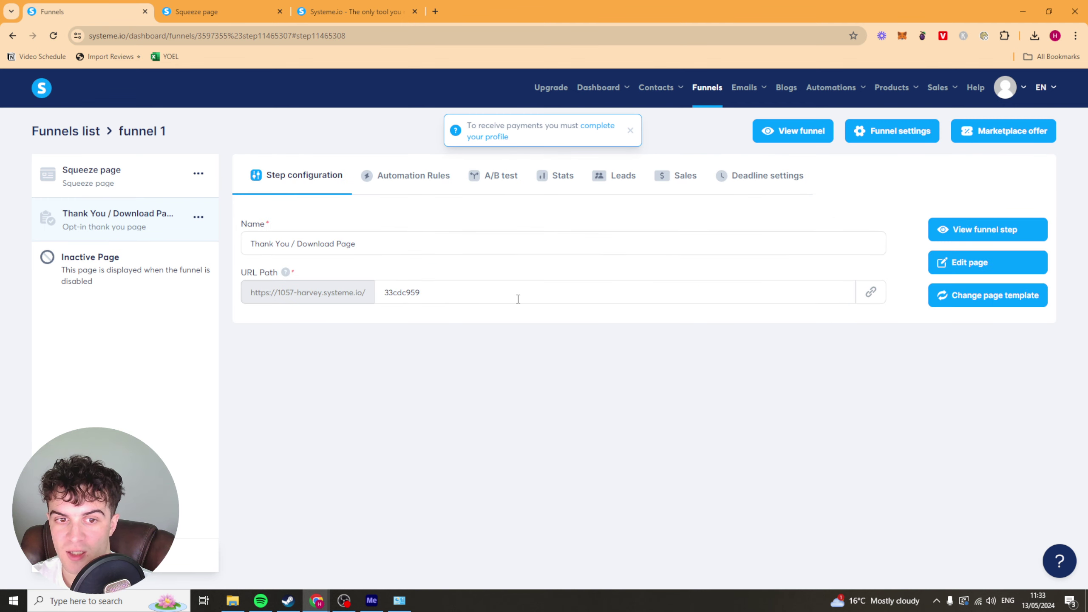
Open the Thank You / Download Page in the editor, inspect its call-to-action button's settings, and return to the funnel
click(1010, 268)
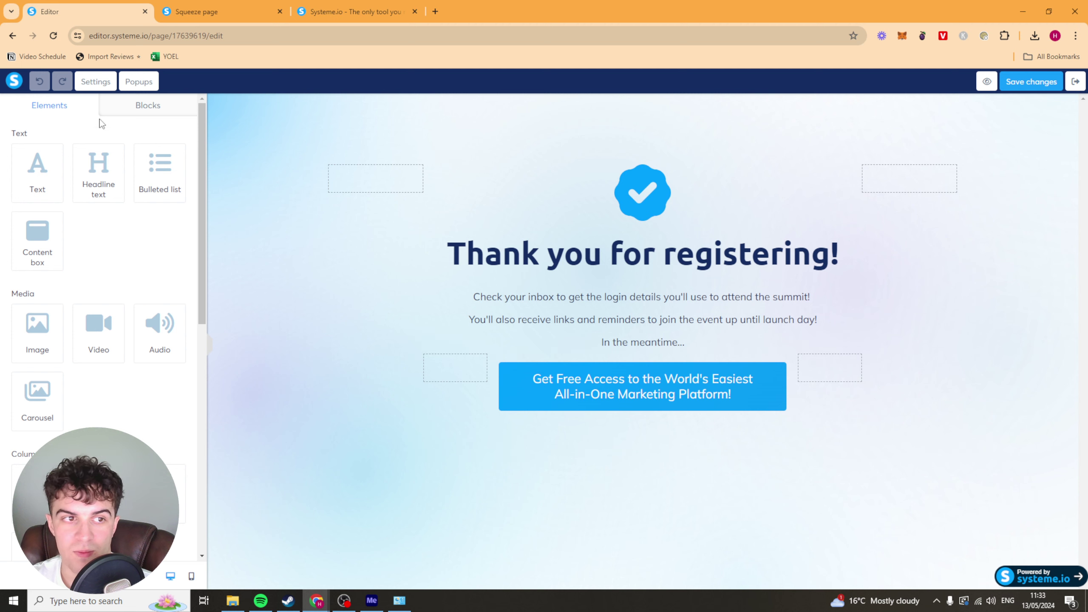
click(501, 386)
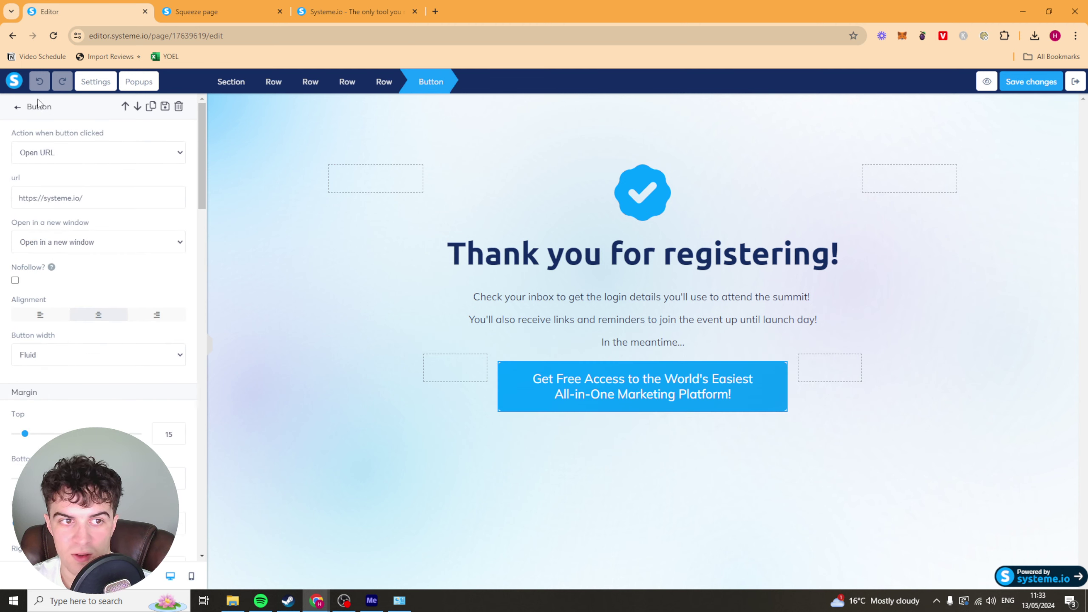
click(1076, 82)
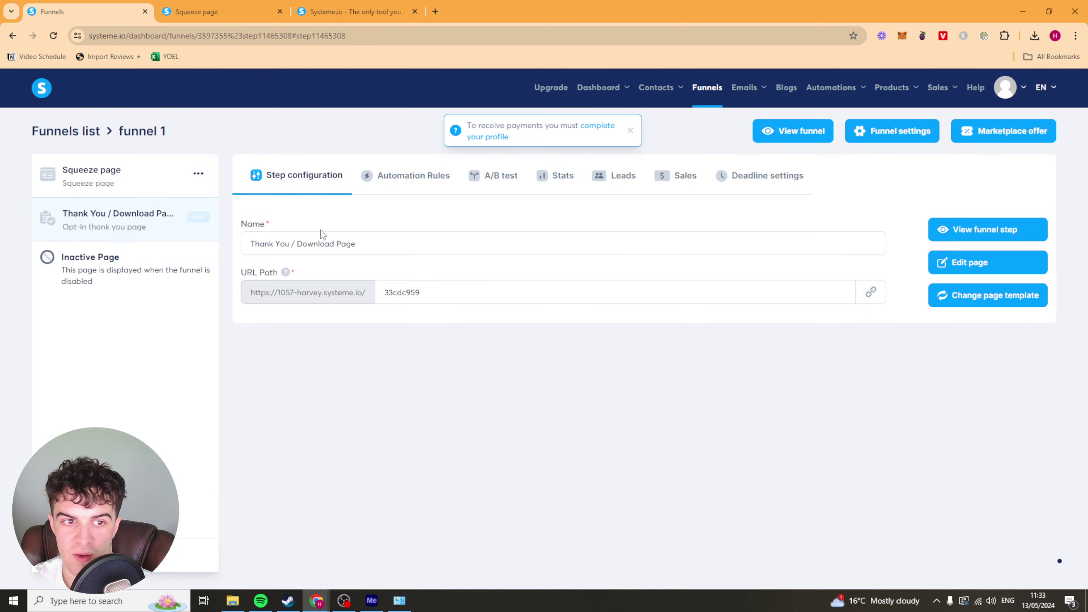
Create a new funnel step named "haha" with the Upsell step type
click(125, 555)
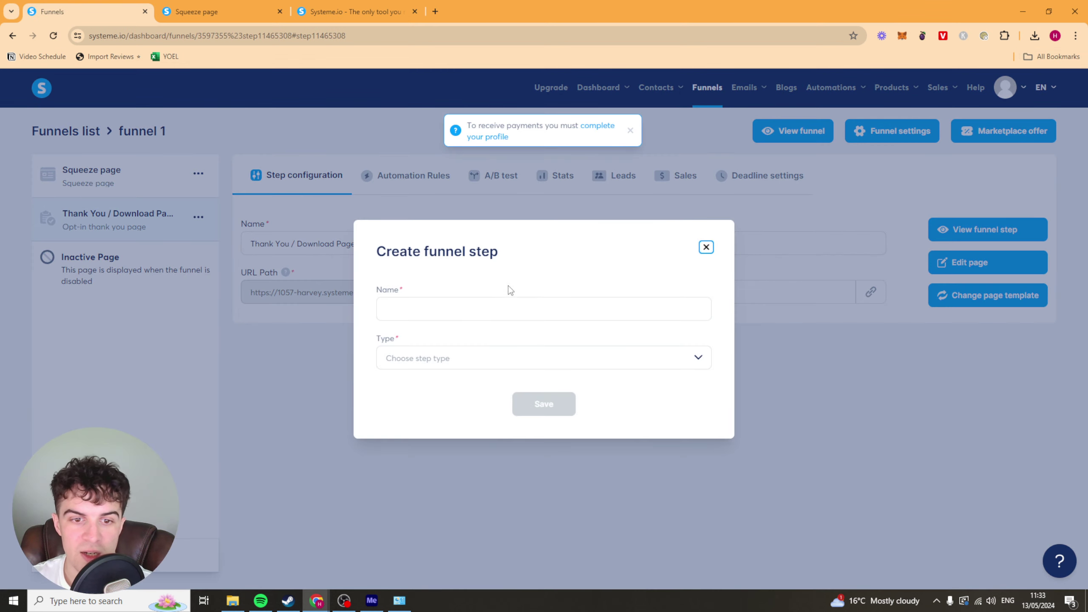
click(505, 304)
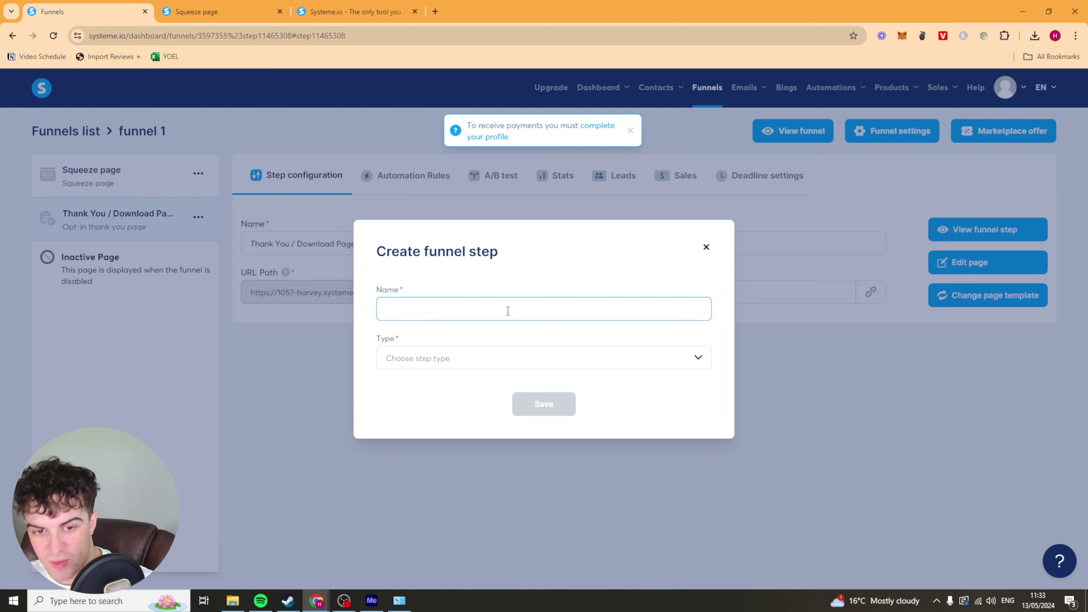
click(498, 367)
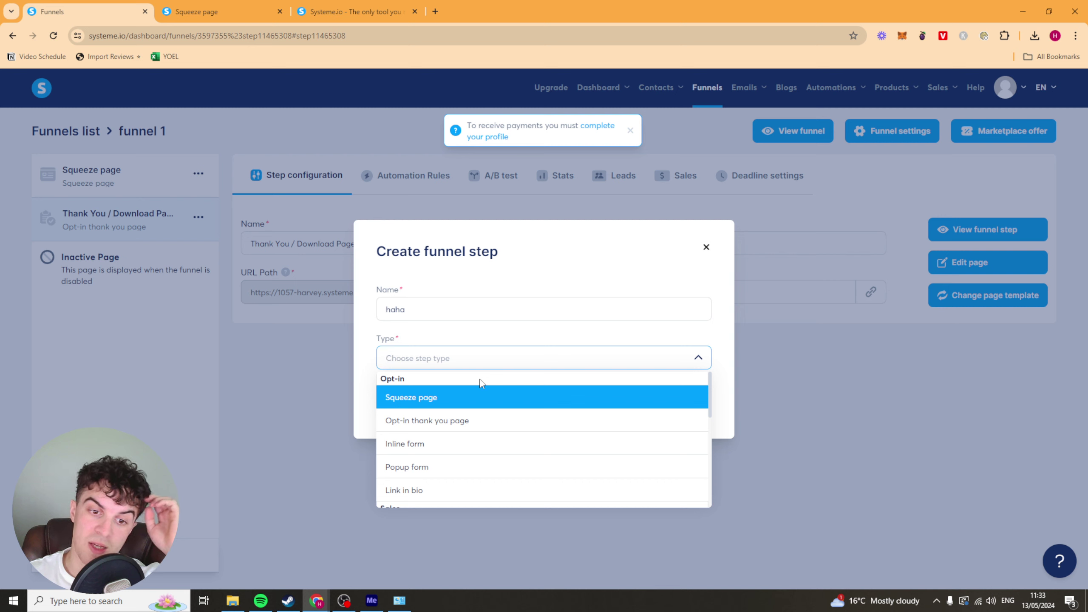
scroll(450, 411, down, 5)
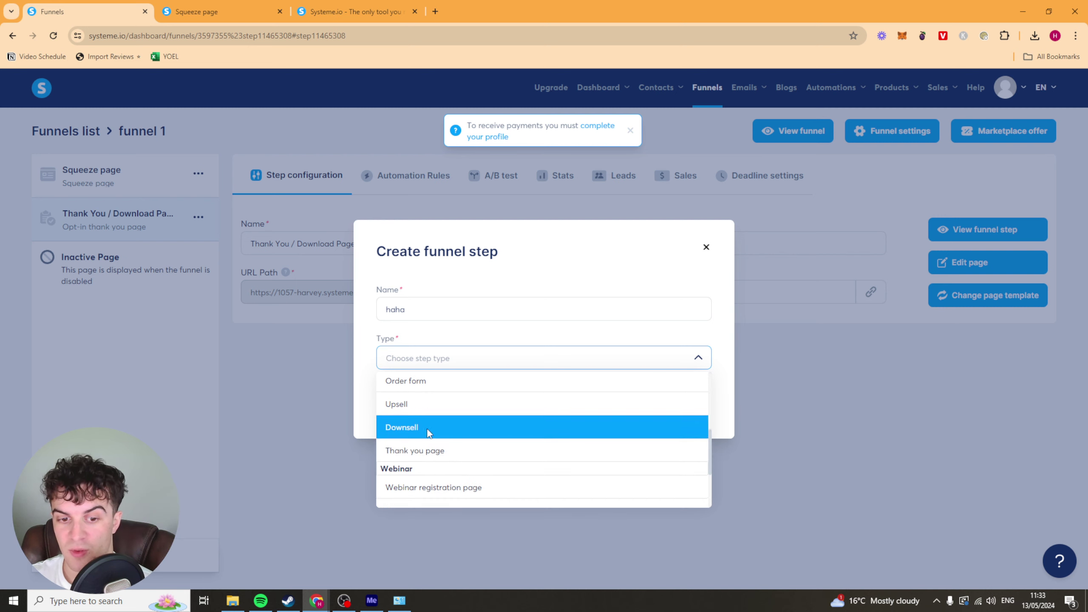
scroll(443, 422, down, 1)
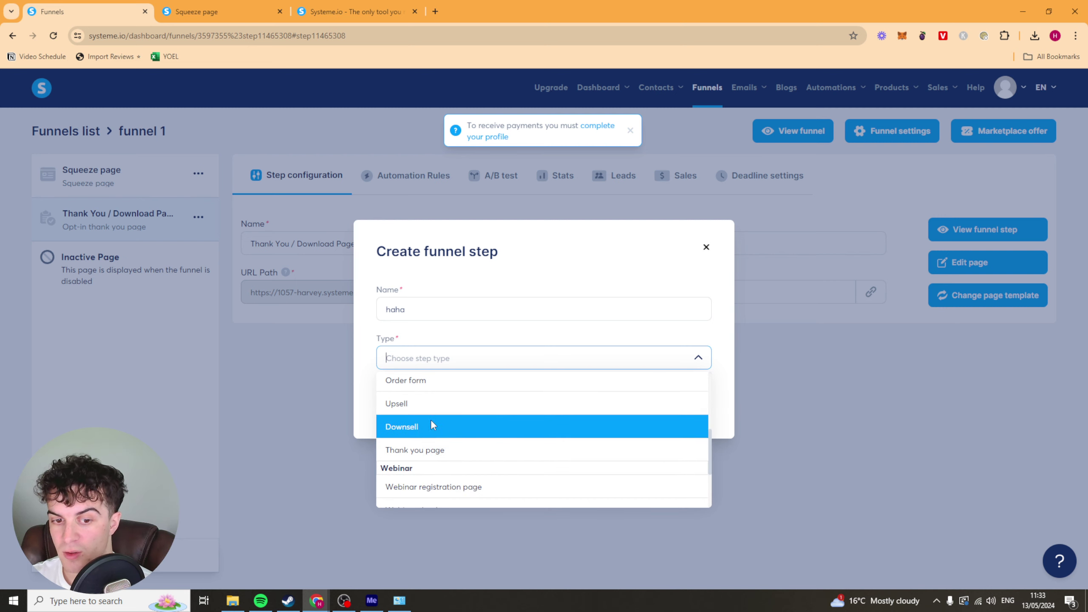
scroll(430, 419, down, 3)
scroll(456, 450, up, 3)
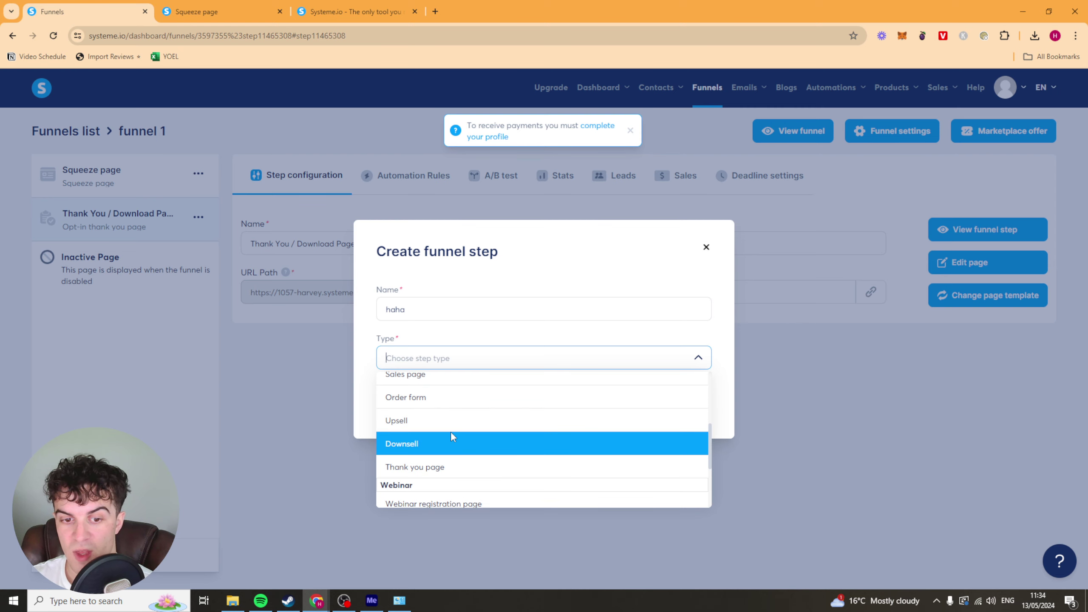
click(438, 414)
click(554, 405)
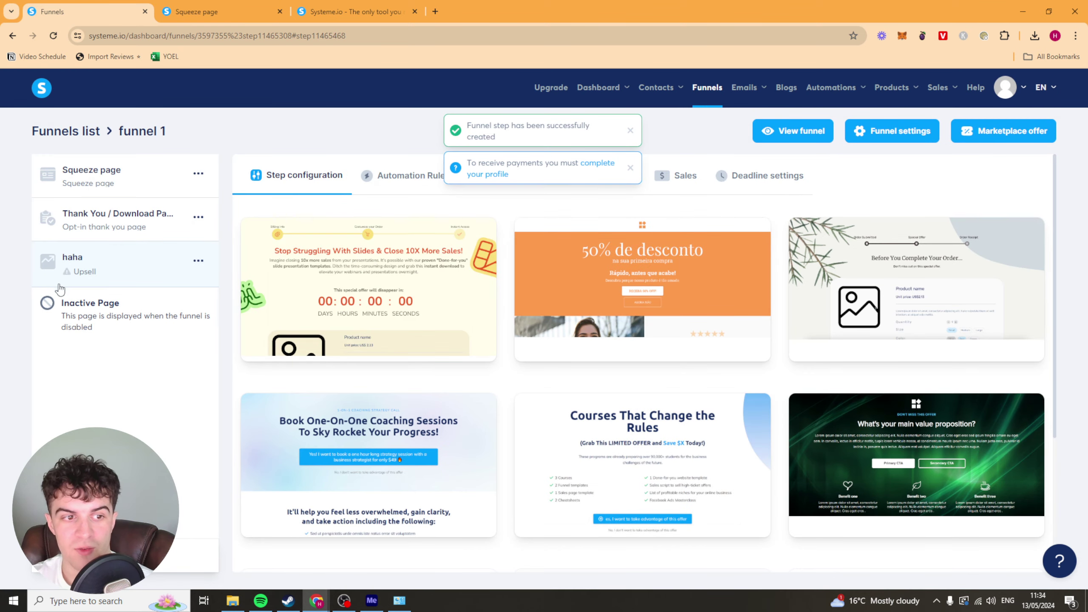
Choose the "Add this cream to Your Order" template for the haha upsell step
scroll(565, 407, down, 3)
scroll(566, 407, down, 2)
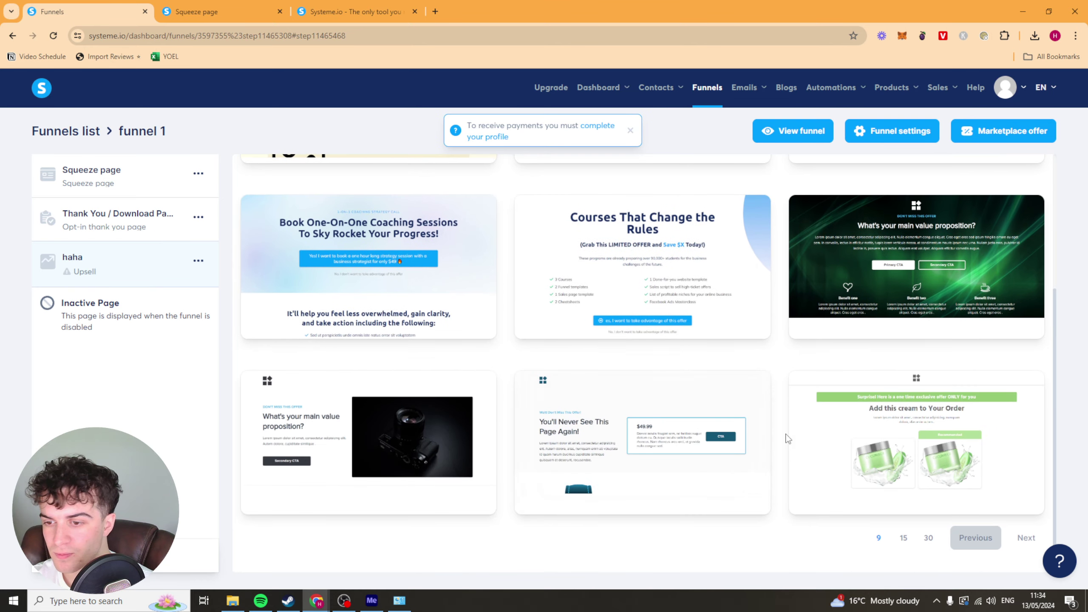
click(868, 442)
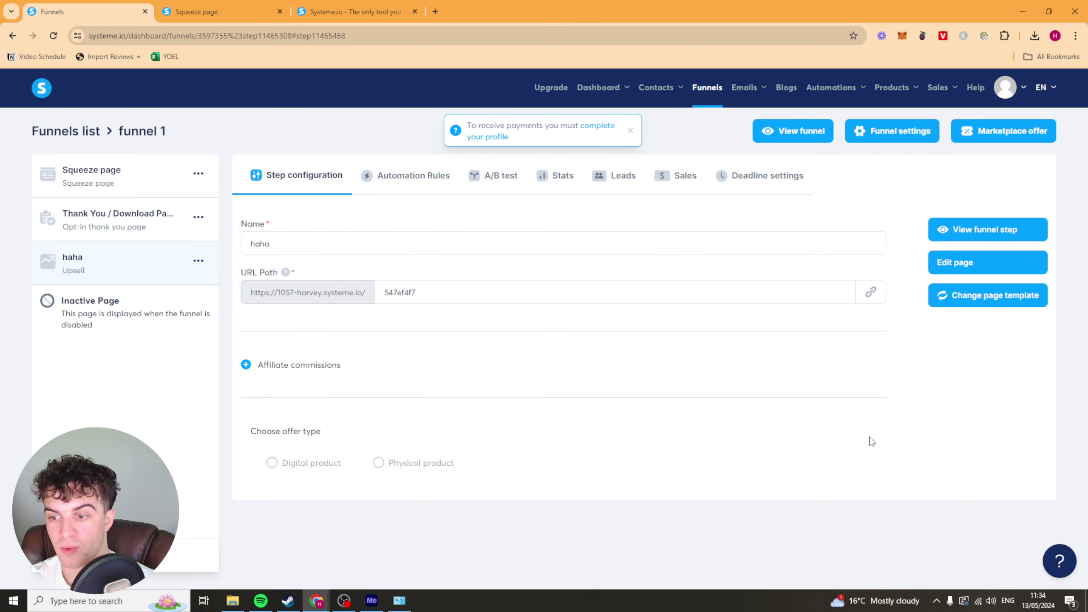
Compare the digital product and physical product offer settings of the haha upsell, ending on the digital product
click(300, 463)
scroll(382, 469, down, 2)
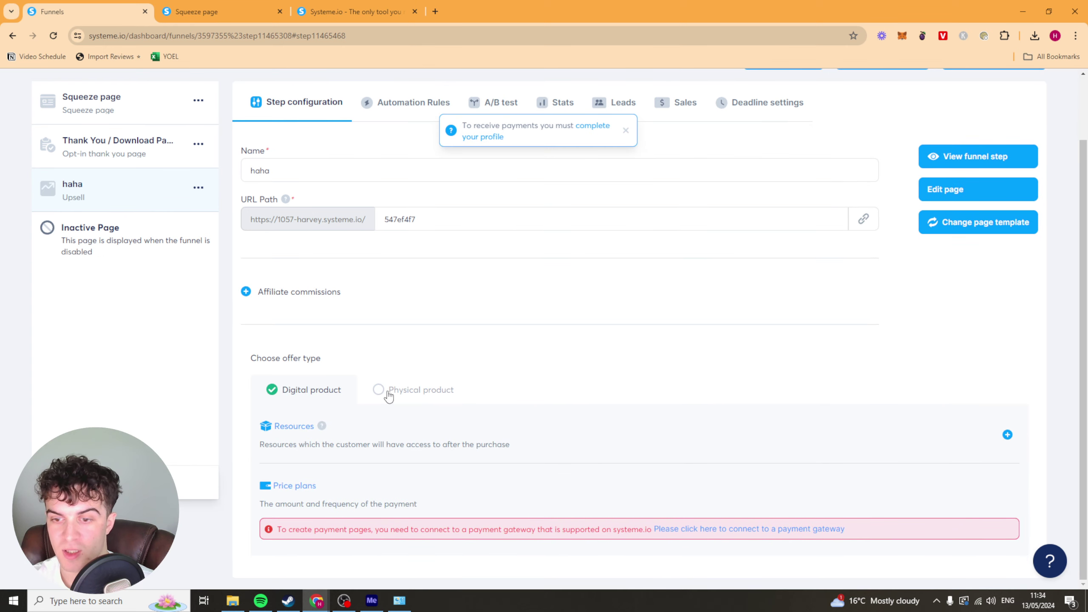
click(388, 395)
click(305, 450)
scroll(406, 444, down, 2)
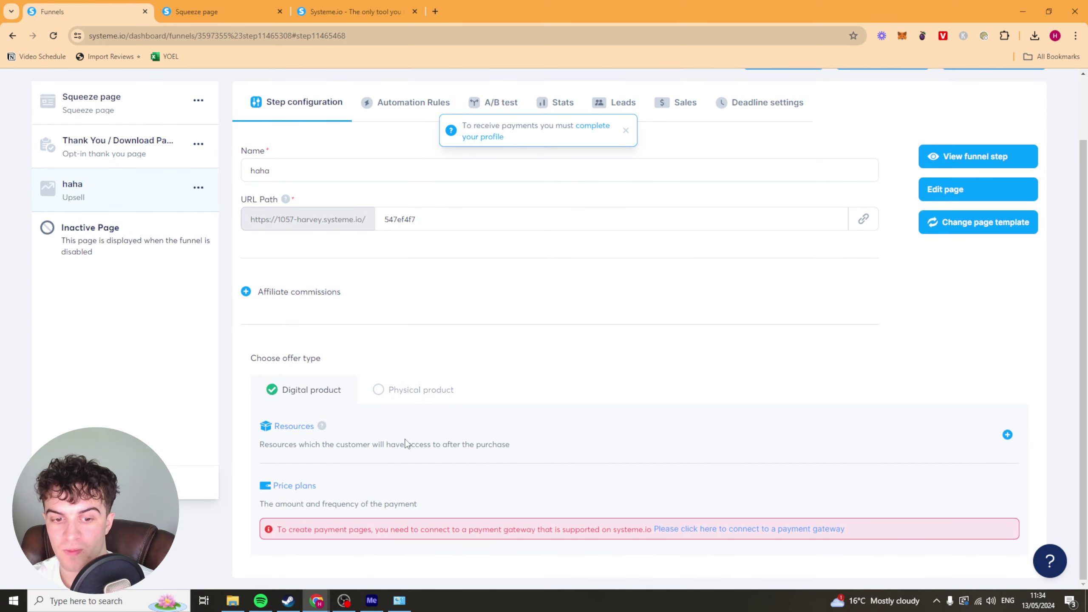
click(417, 400)
click(962, 527)
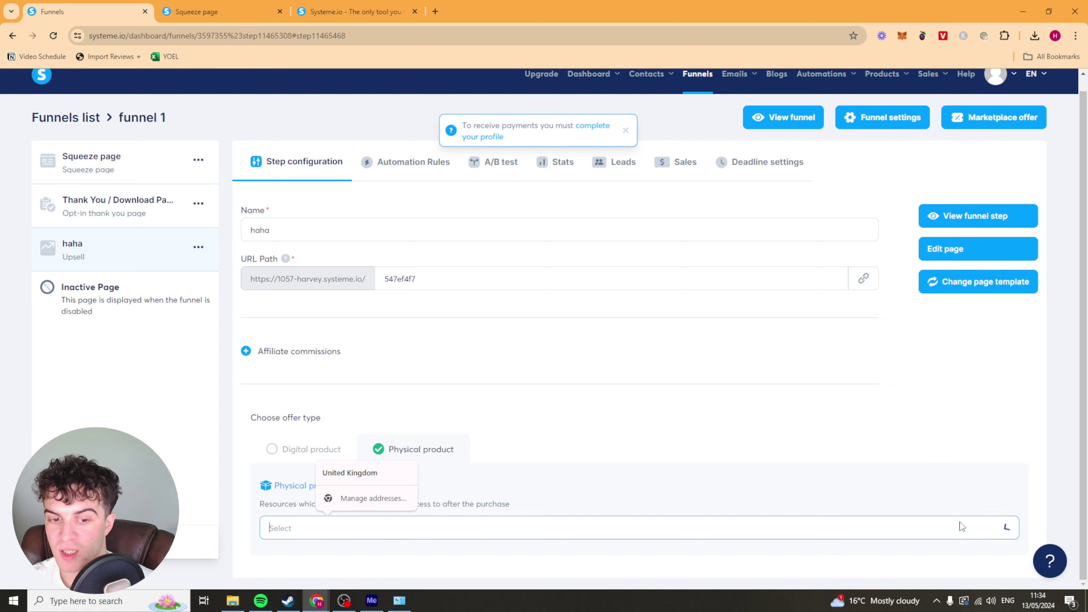
click(591, 490)
click(307, 450)
scroll(423, 467, down, 2)
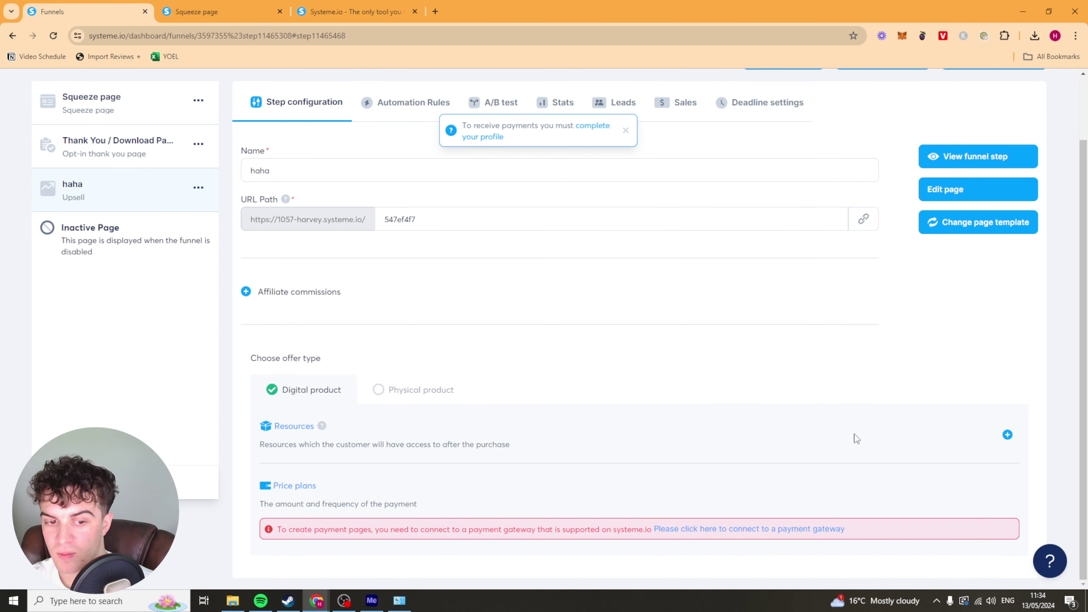
Check which resources the haha upsell's digital product can grant, trying the Tags resource without saving it
click(1008, 436)
scroll(482, 414, down, 3)
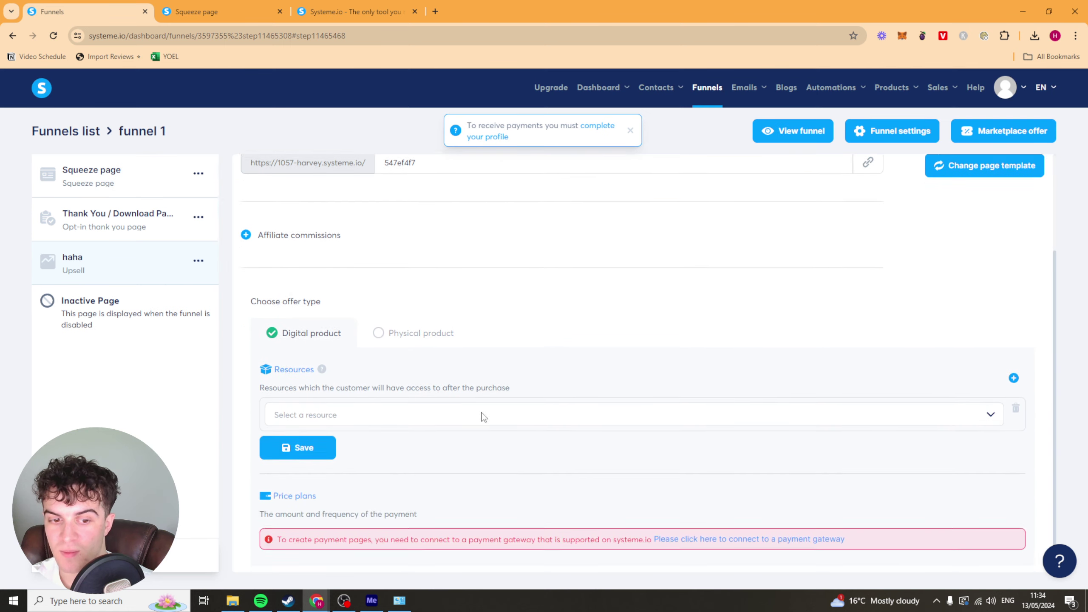
click(903, 396)
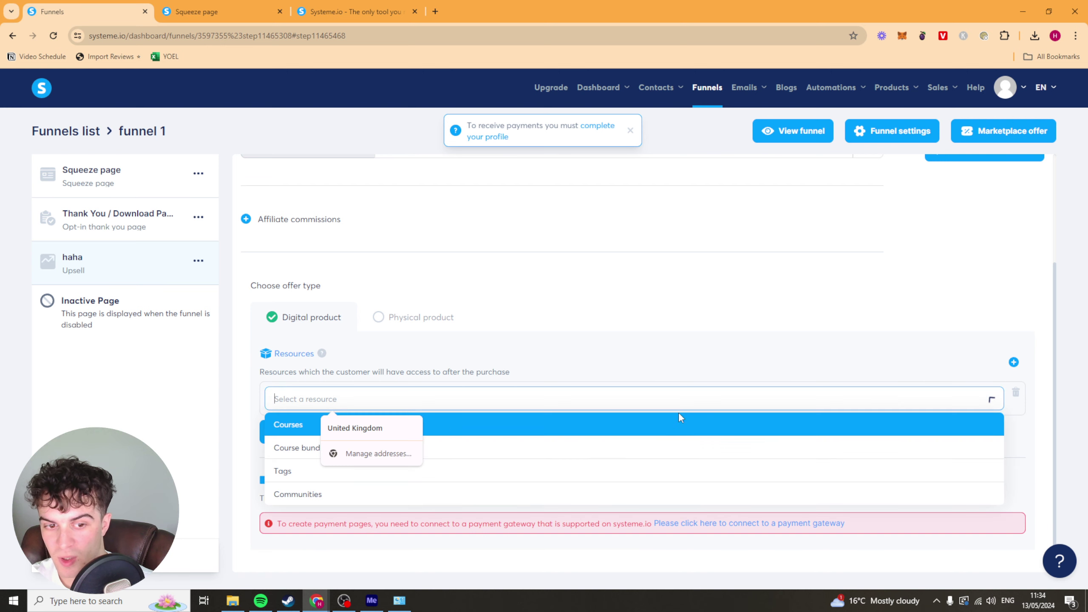
click(766, 456)
scroll(530, 413, up, 1)
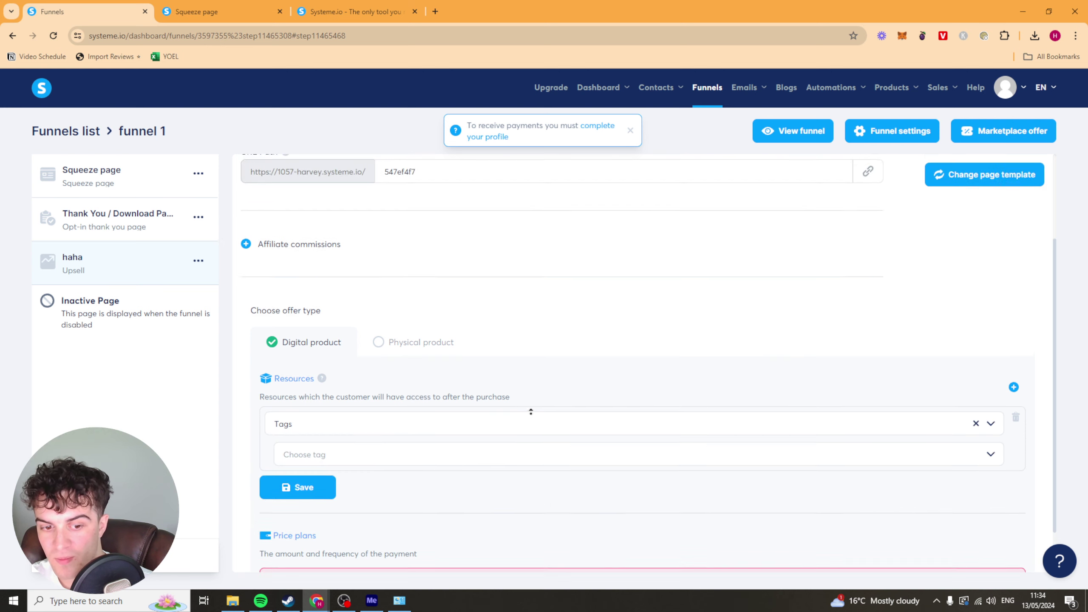
scroll(646, 524, down, 2)
scroll(706, 503, up, 4)
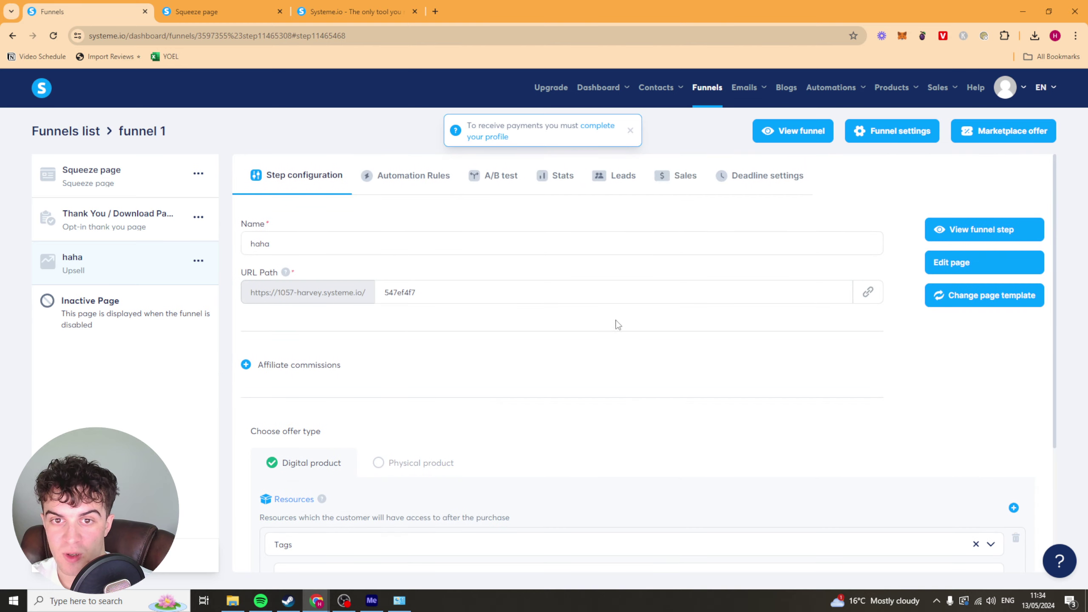
Open the haha upsell page in the editor, review its product offer and skincare sections, and return to the funnel
click(959, 263)
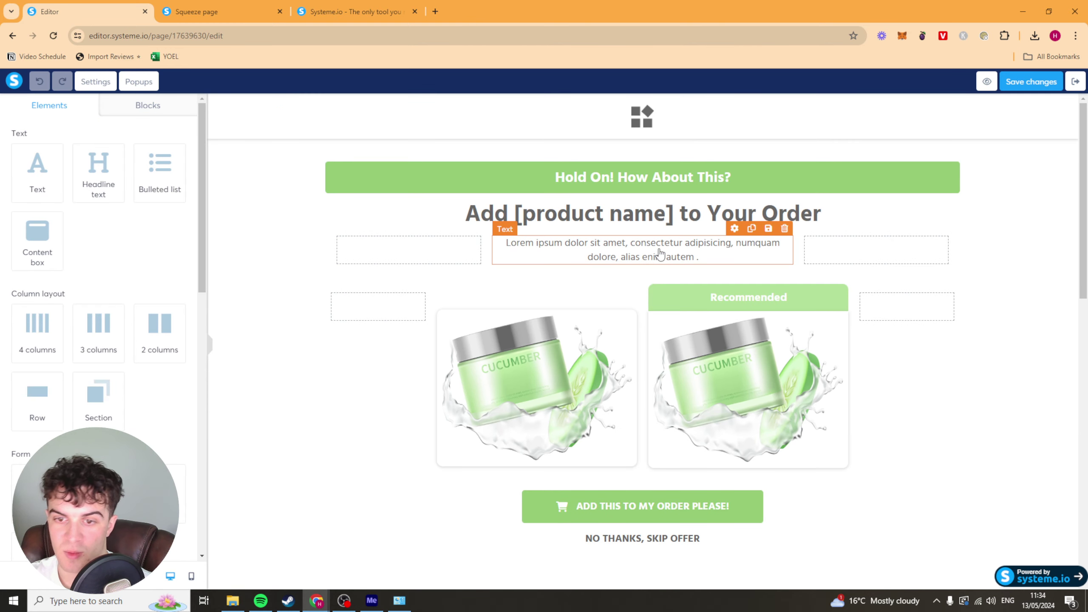
scroll(620, 378, down, 2)
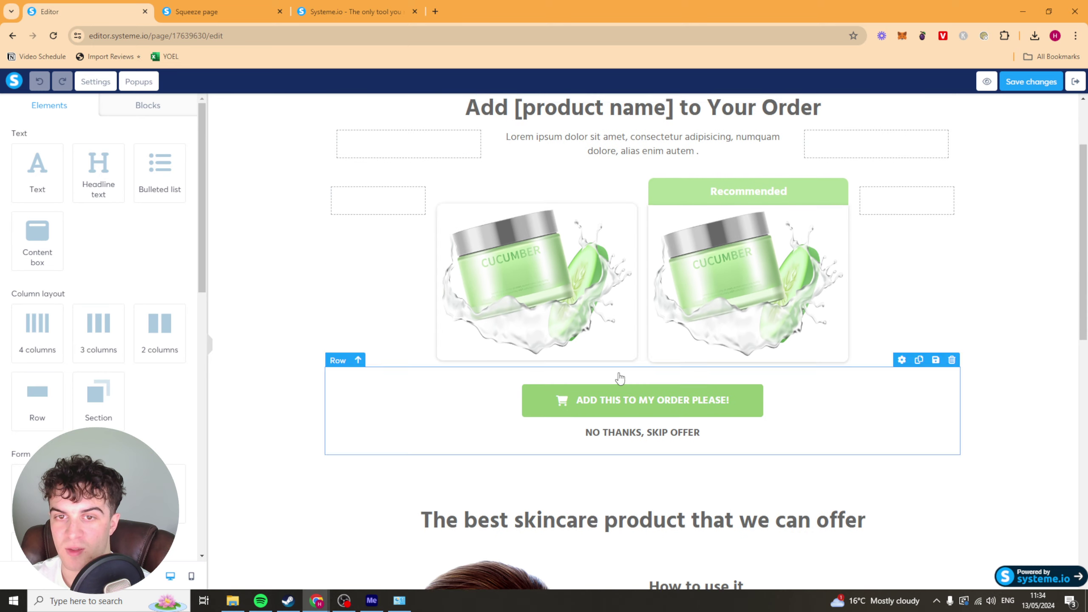
scroll(620, 379, up, 2)
scroll(774, 280, down, 4)
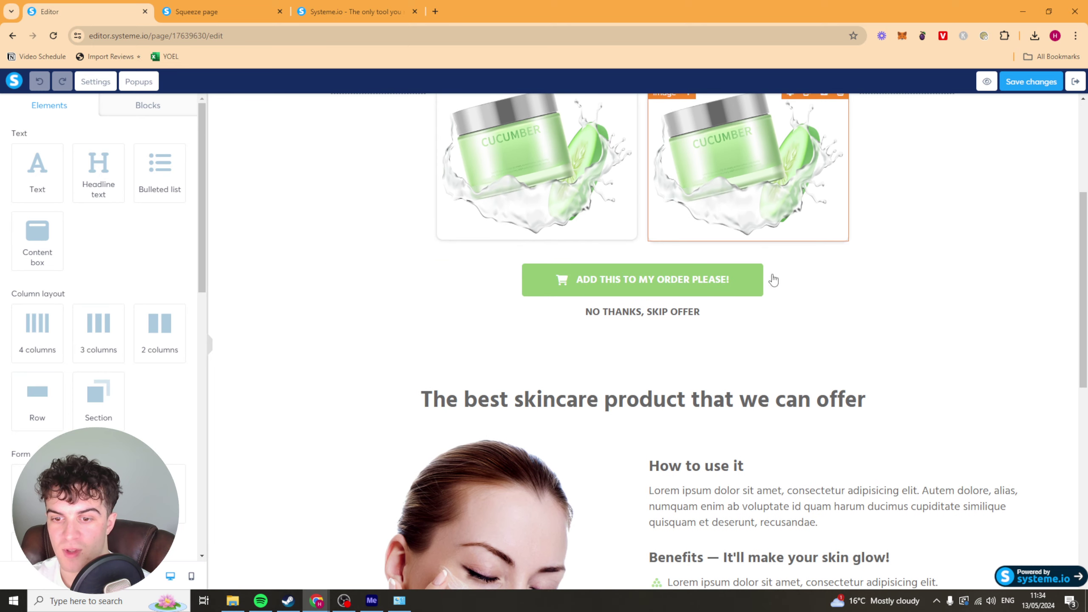
scroll(773, 280, down, 6)
scroll(811, 328, up, 3)
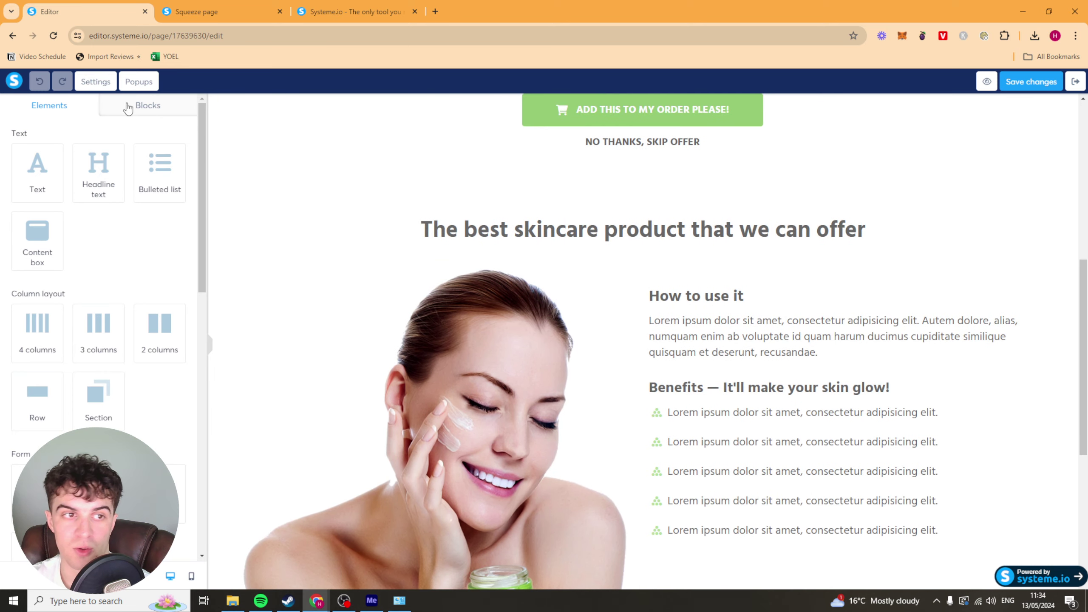
click(14, 82)
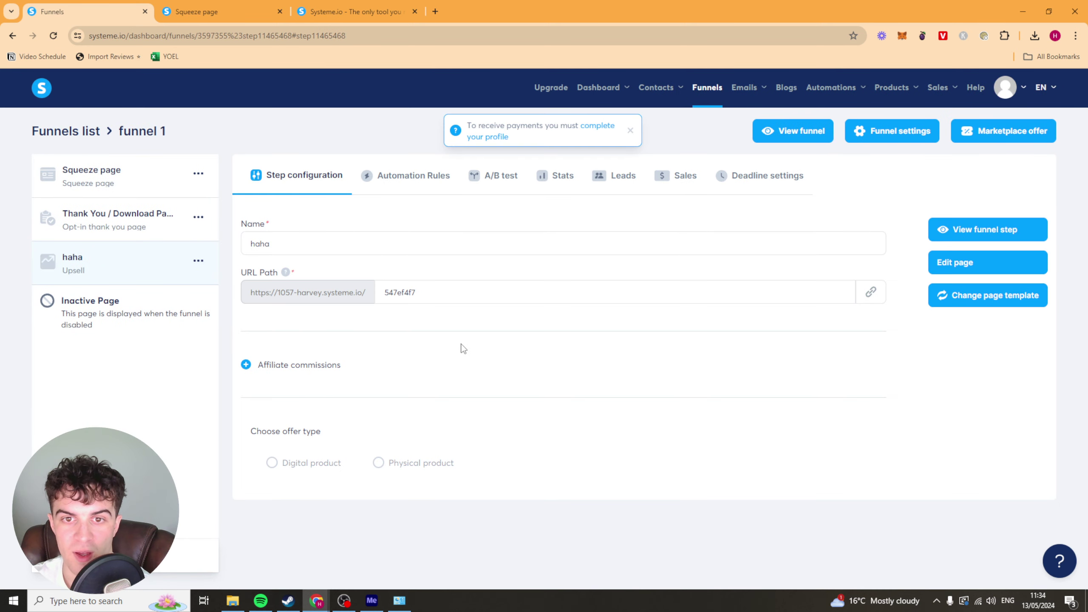
Review the funnel settings and the marketplace offer form for funnel 1, closing both without saving
click(897, 132)
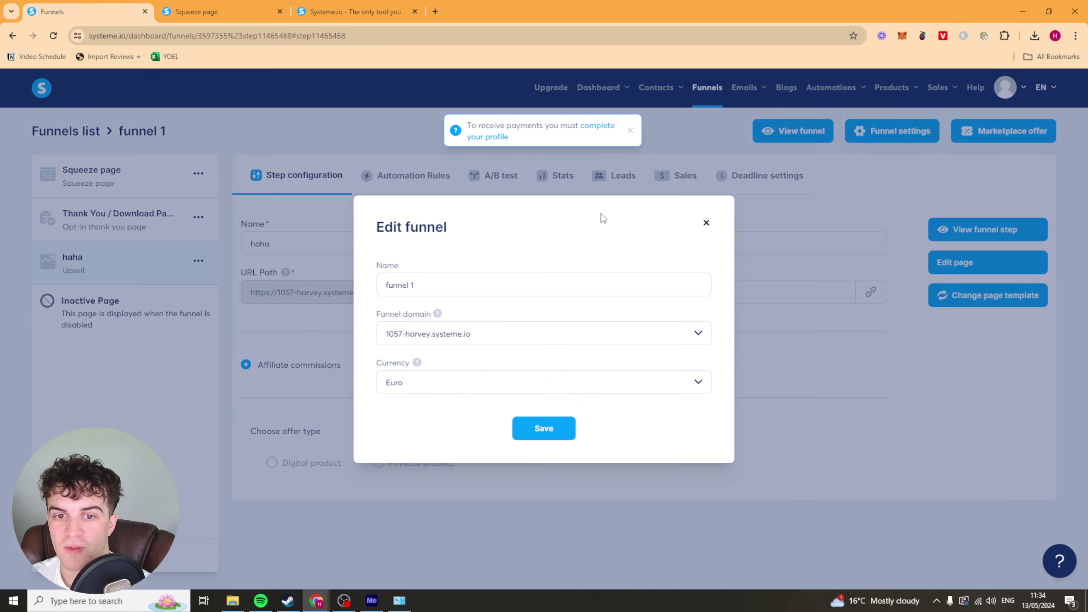
click(705, 223)
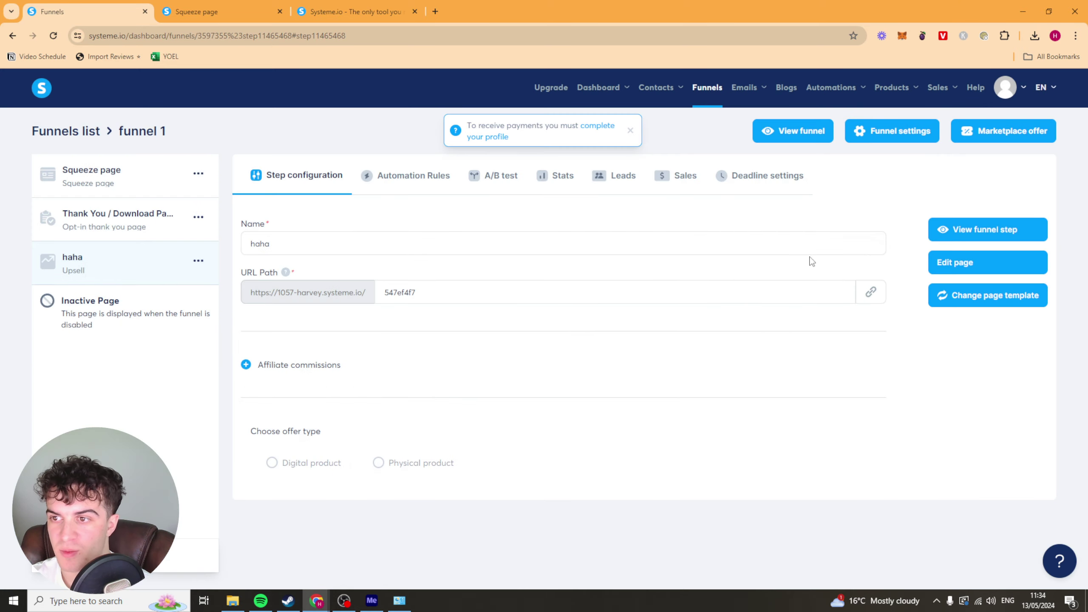
click(995, 135)
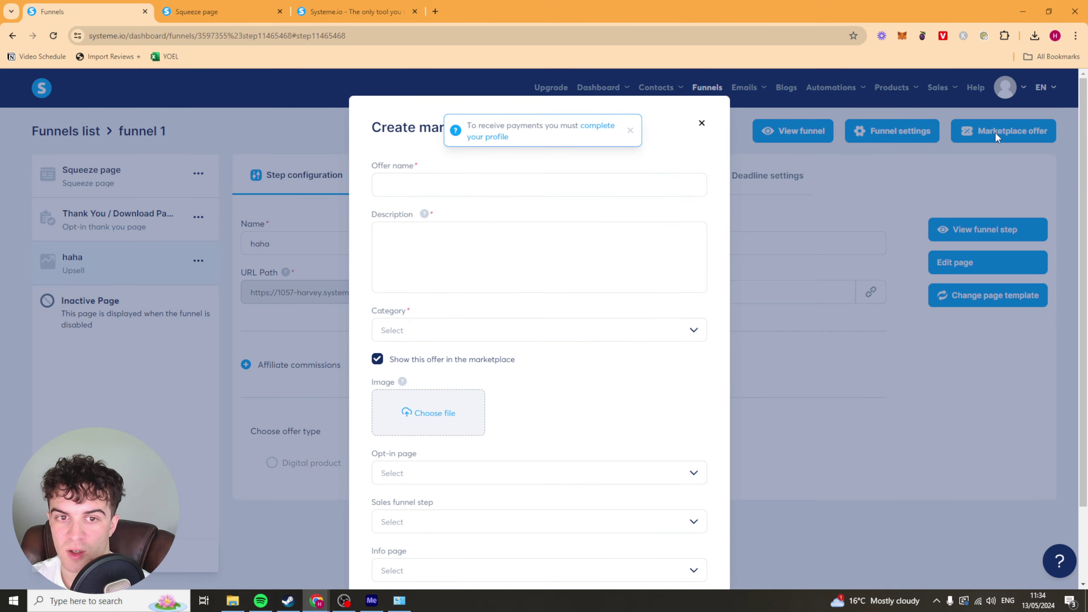
scroll(646, 389, down, 2)
scroll(683, 293, up, 2)
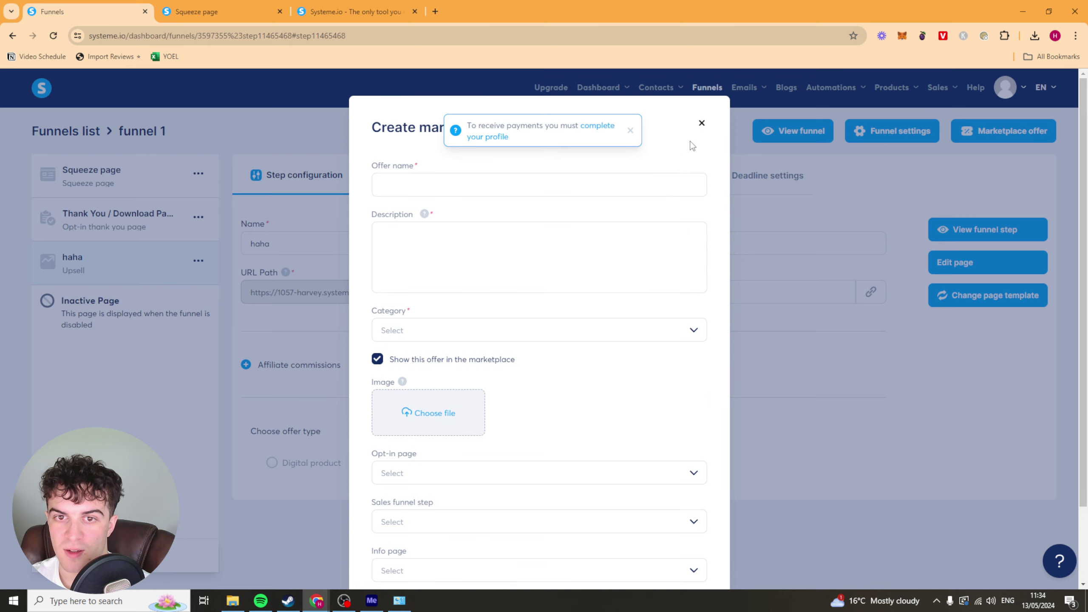
click(702, 124)
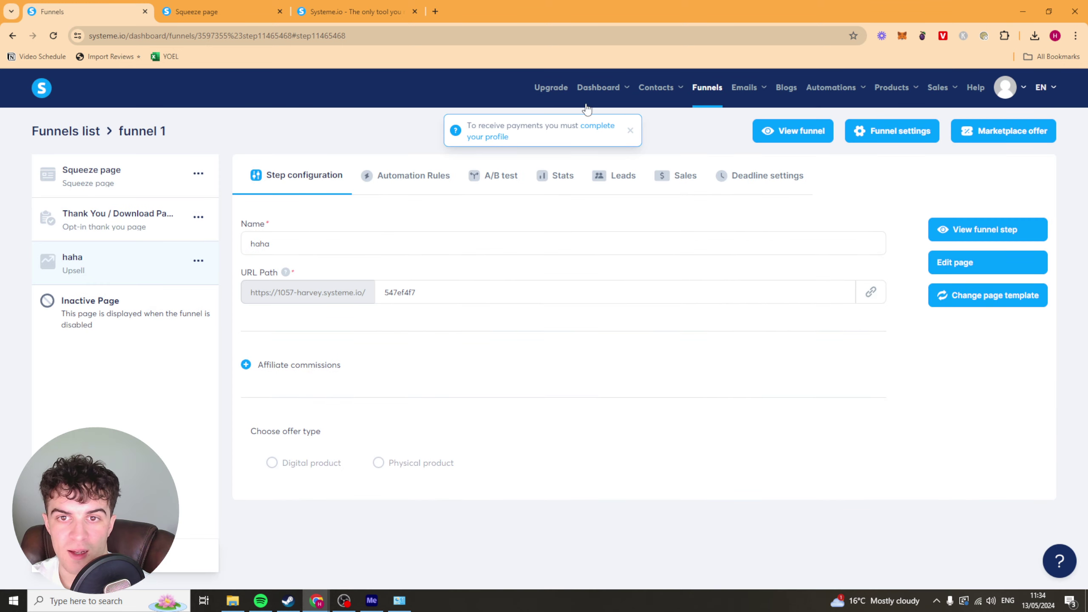
Open the newsletters list and dismiss the profile completion notice
click(681, 126)
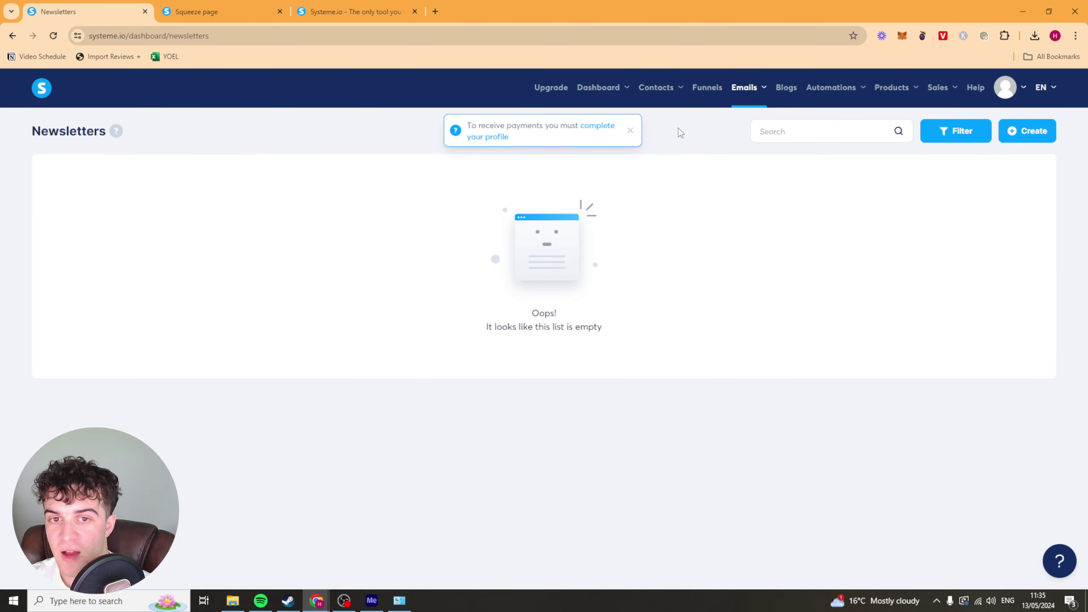
click(630, 130)
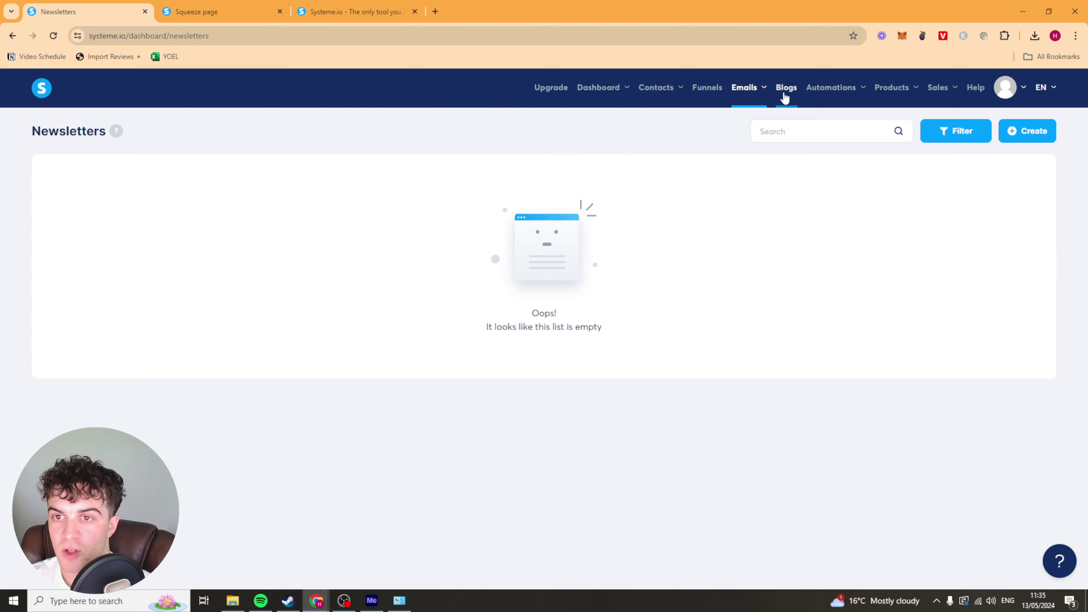
mouse_move(761, 91)
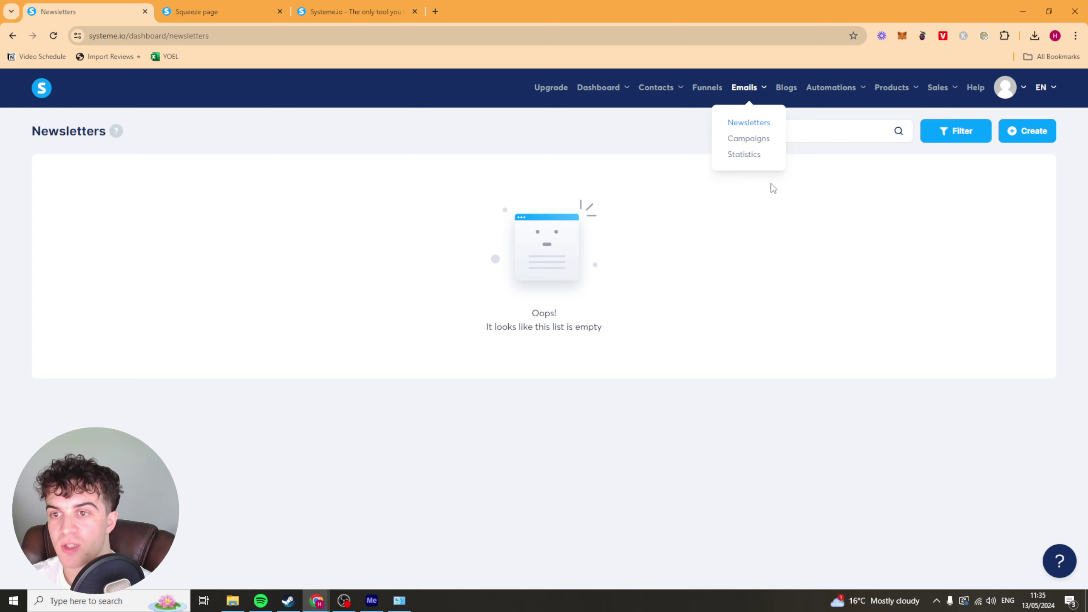
Start a new newsletter with the subject "welcome" and enter the sender's name
click(1011, 132)
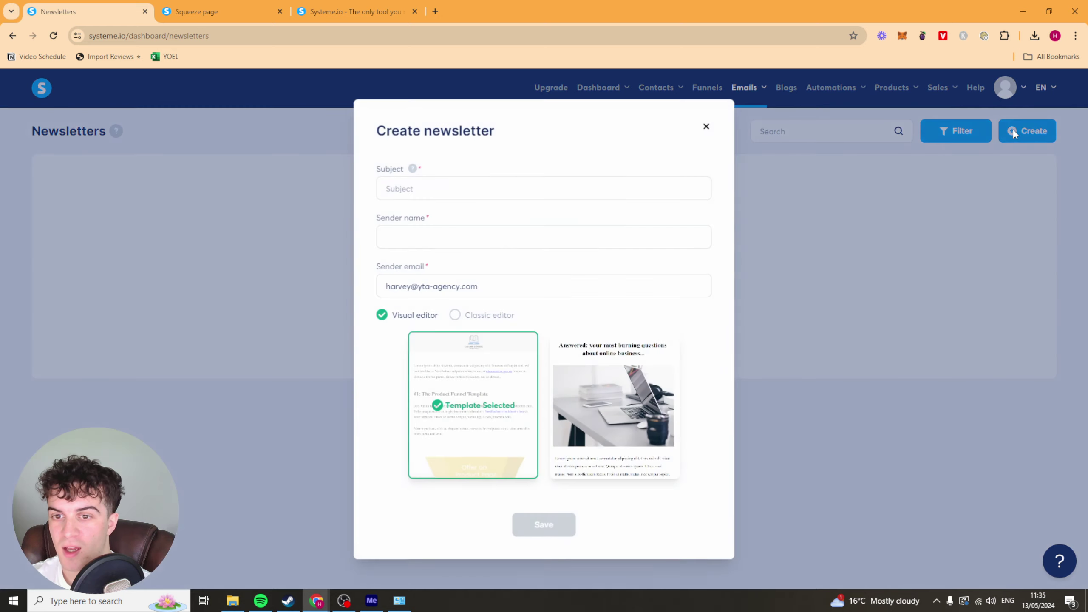
click(439, 182)
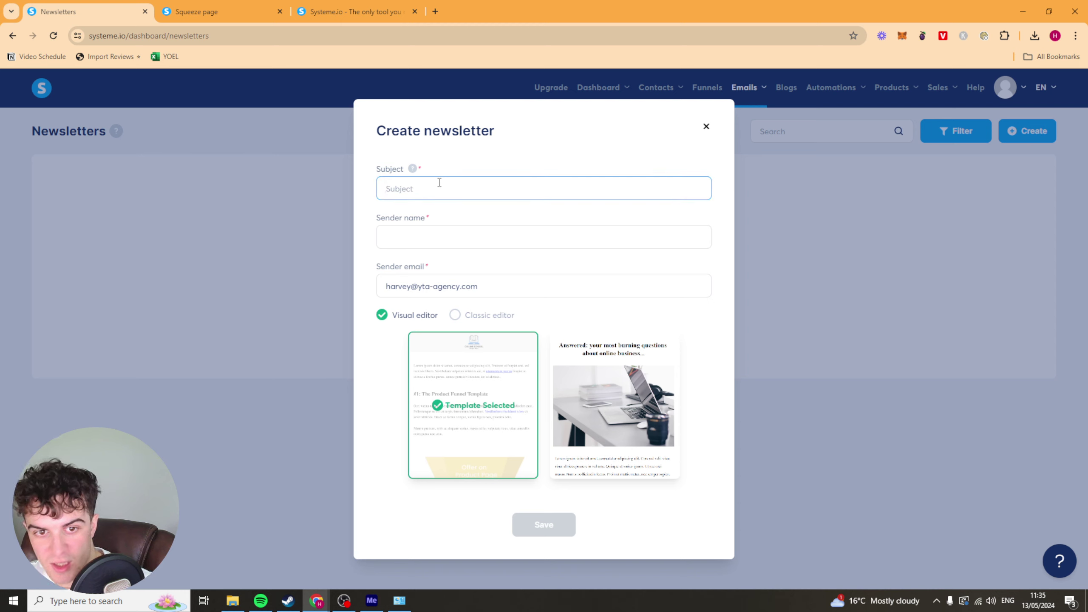
text(welcome)
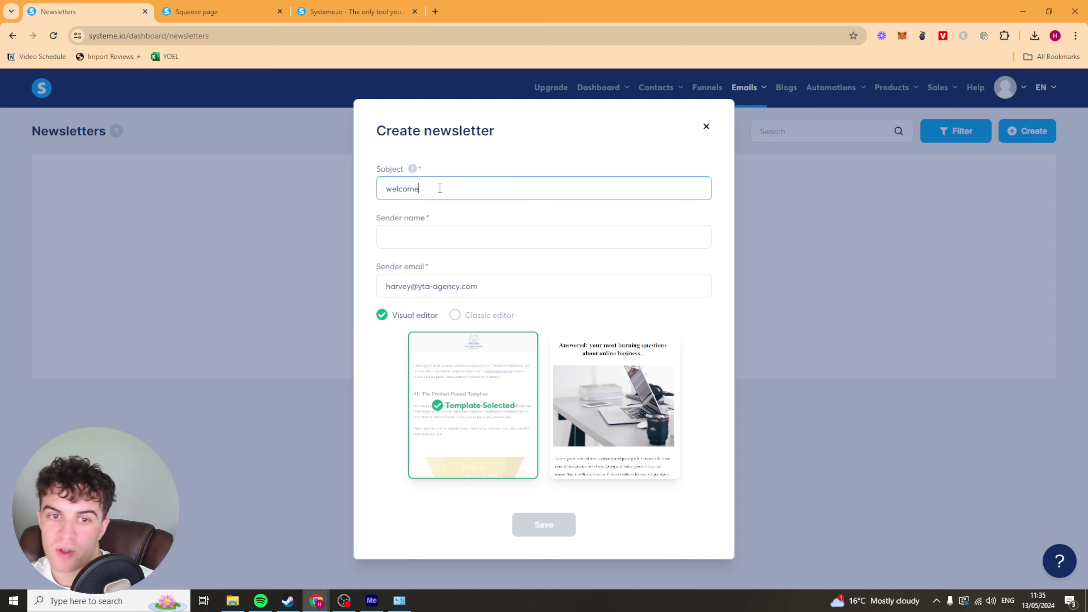
click(439, 240)
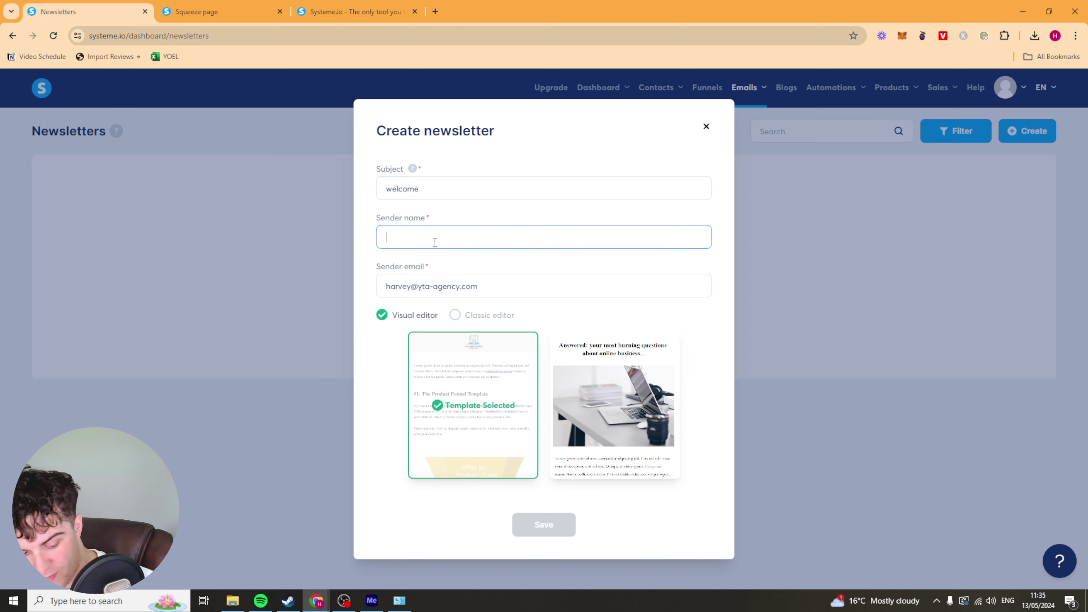
text(harvey)
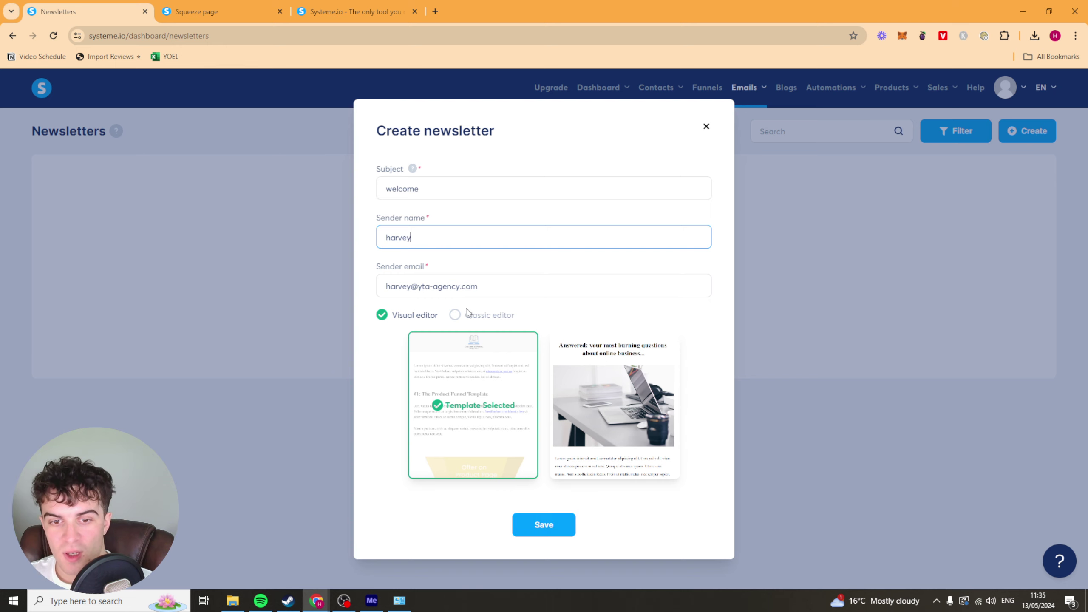
Check the classic editor option, return to the visual editor with the product funnel template, and try to save the newsletter
click(455, 316)
click(382, 388)
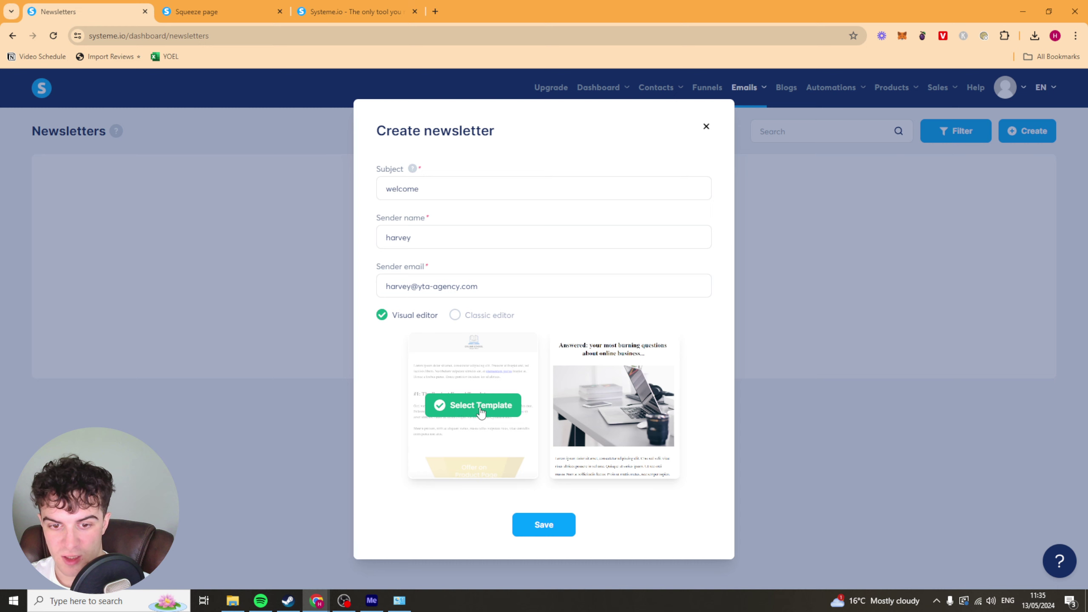
click(481, 411)
click(563, 521)
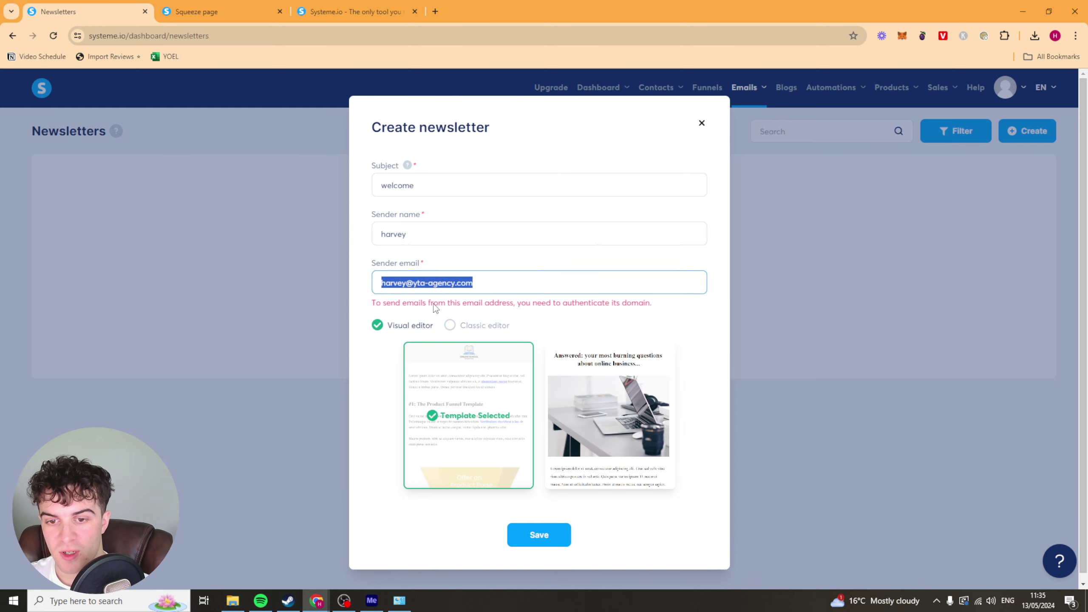
Review the domain authentication requirement for the newsletter's sender email and close the form without saving
drag(365, 308, 608, 306)
click(607, 306)
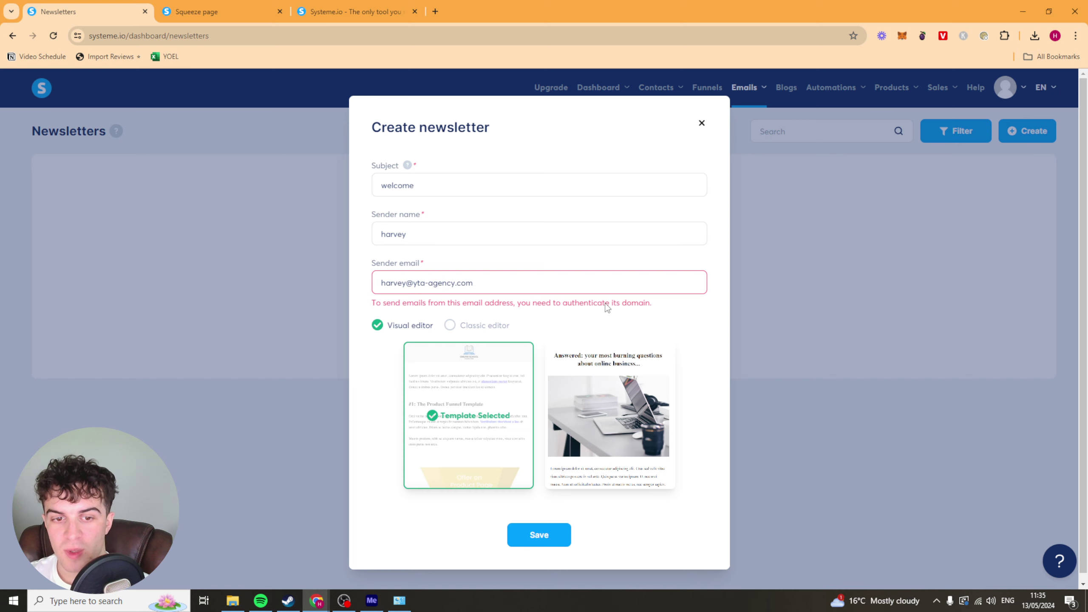
triple_click(554, 313)
triple_click(506, 288)
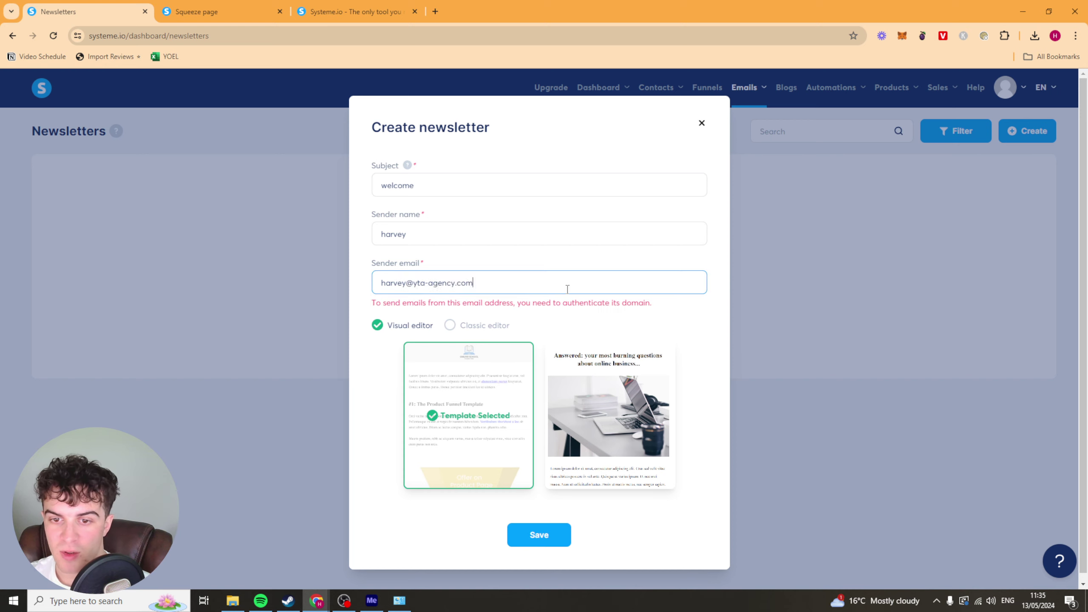
key(BackSpace)
click(702, 125)
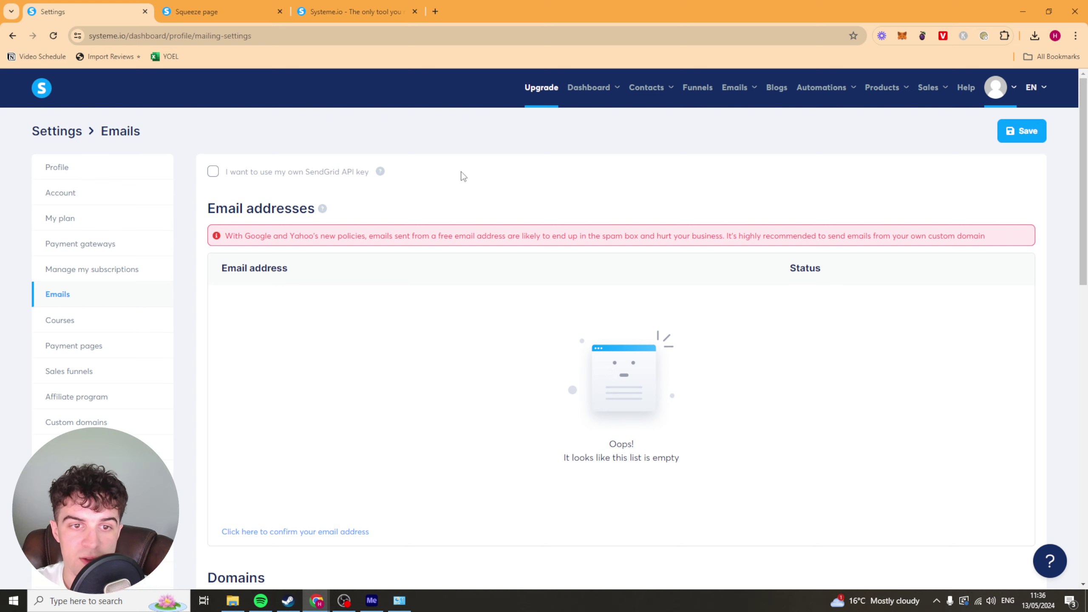
Add the sender's email address to the Email addresses list in the email settings
scroll(459, 209, down, 3)
click(315, 384)
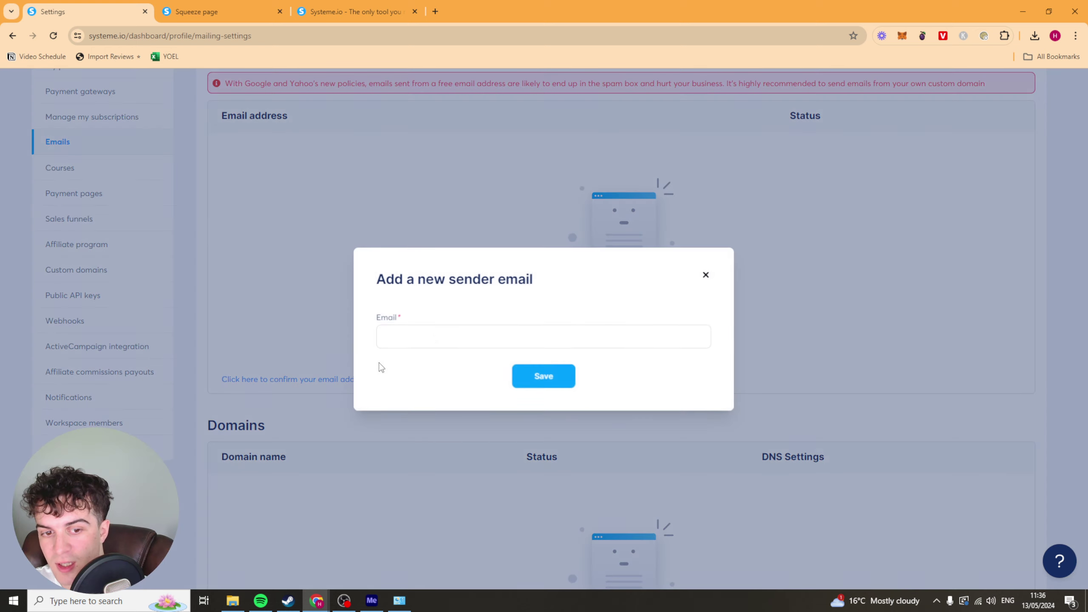
click(441, 334)
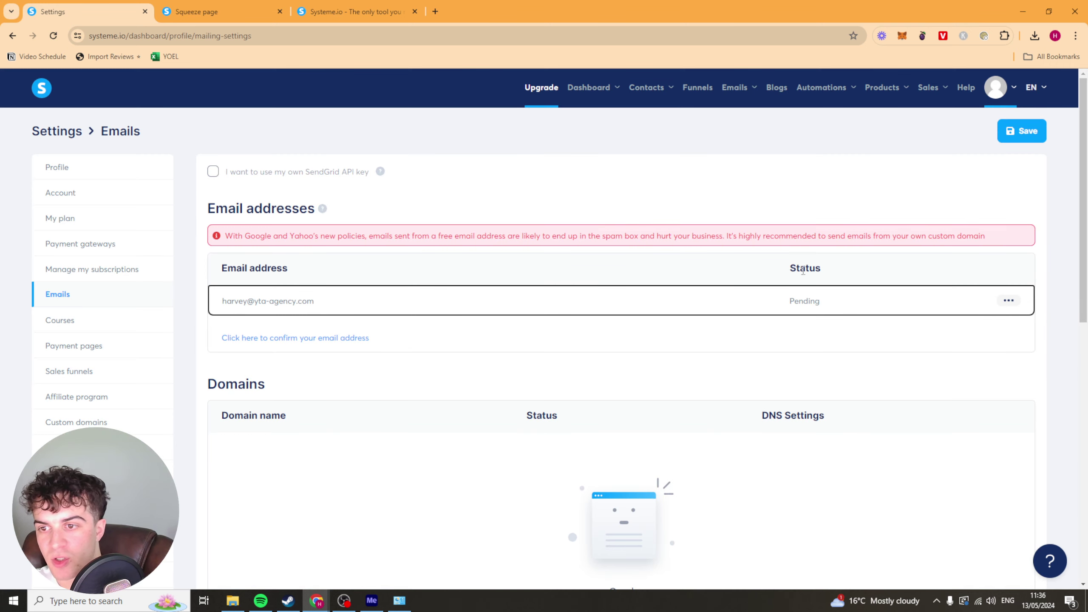
Examine the email settings for sender addresses, domains, domain authentication, double opt-in and test email options
scroll(746, 338, down, 6)
scroll(622, 389, up, 4)
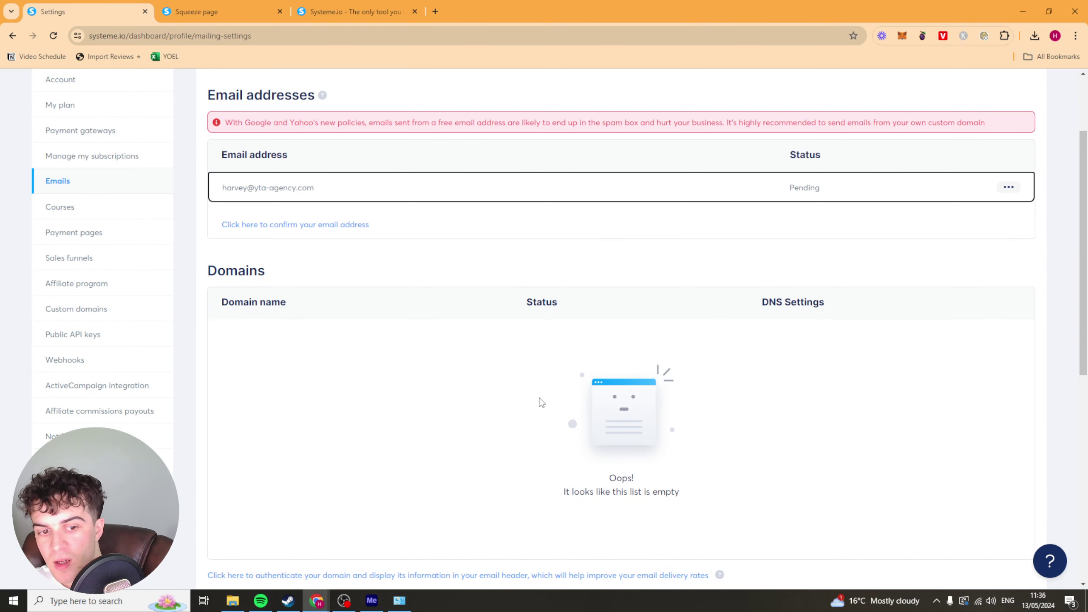
scroll(540, 401, down, 4)
scroll(471, 364, up, 1)
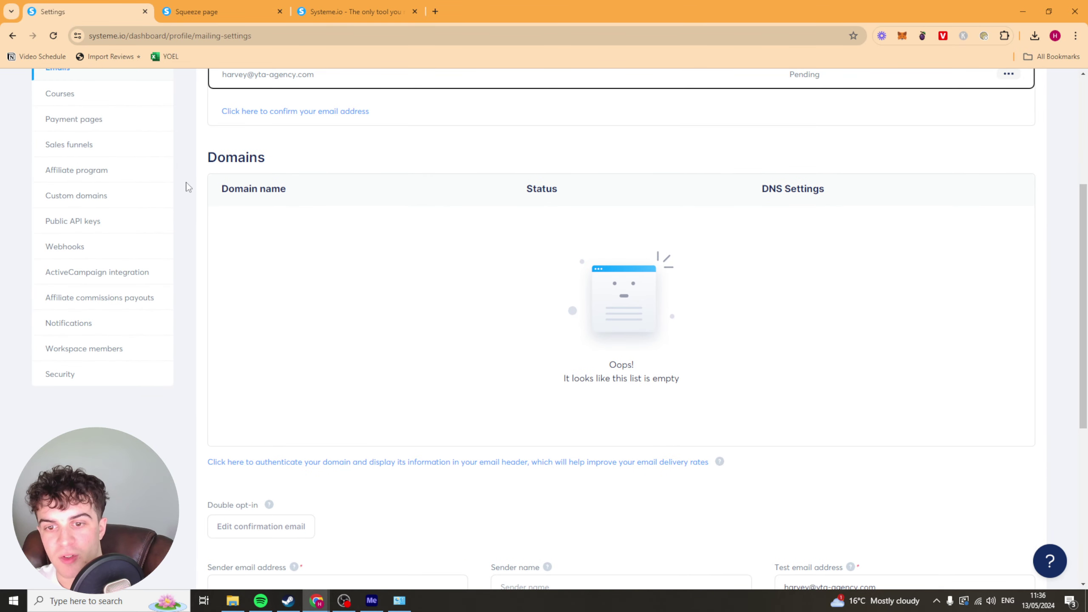
scroll(283, 310, up, 1)
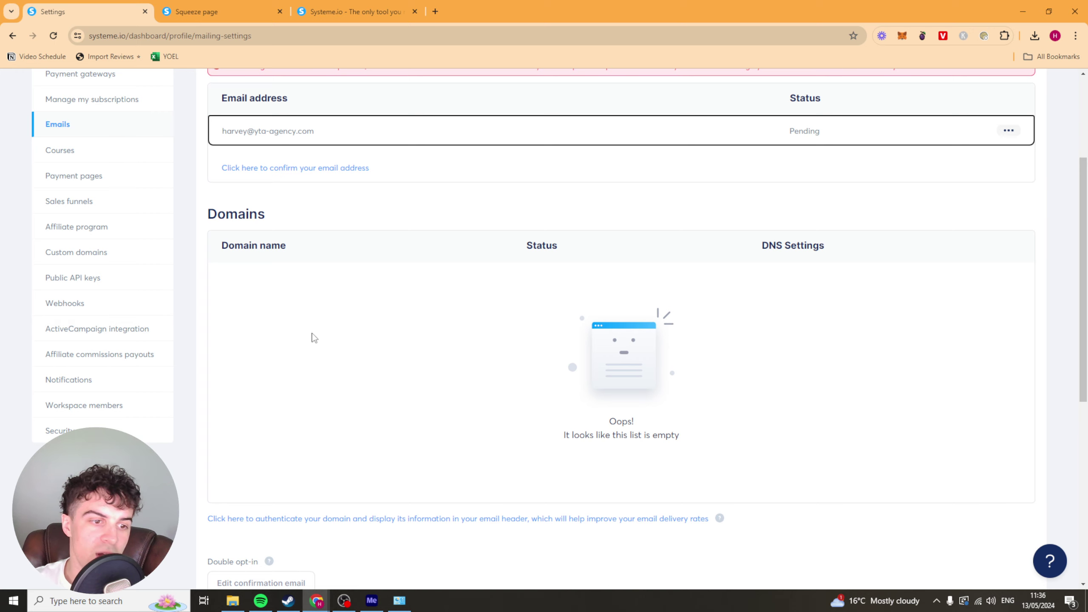
scroll(373, 368, down, 2)
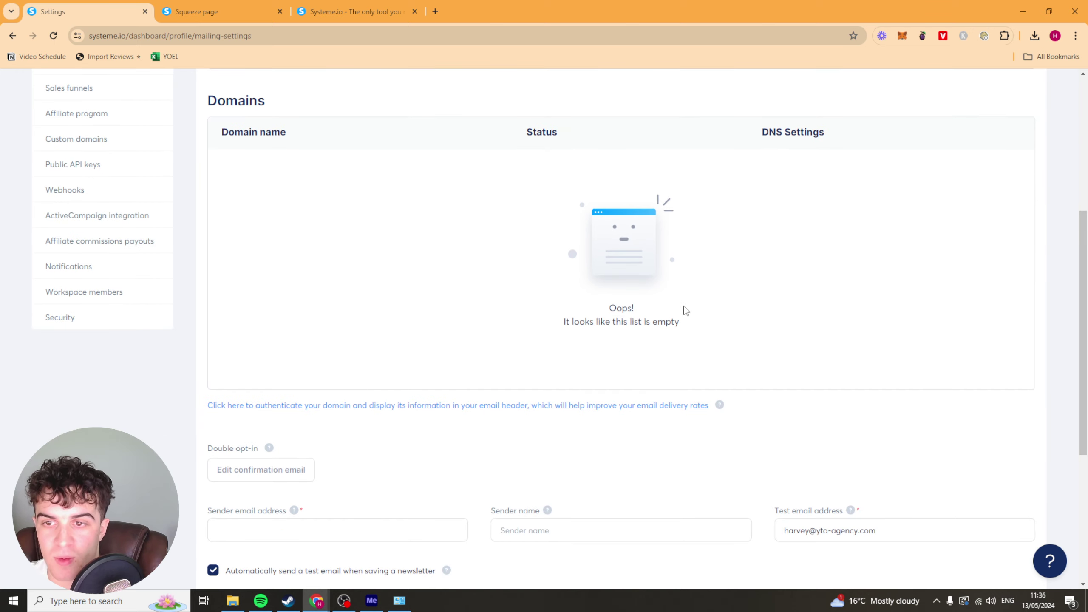
scroll(585, 343, down, 3)
scroll(153, 384, up, 3)
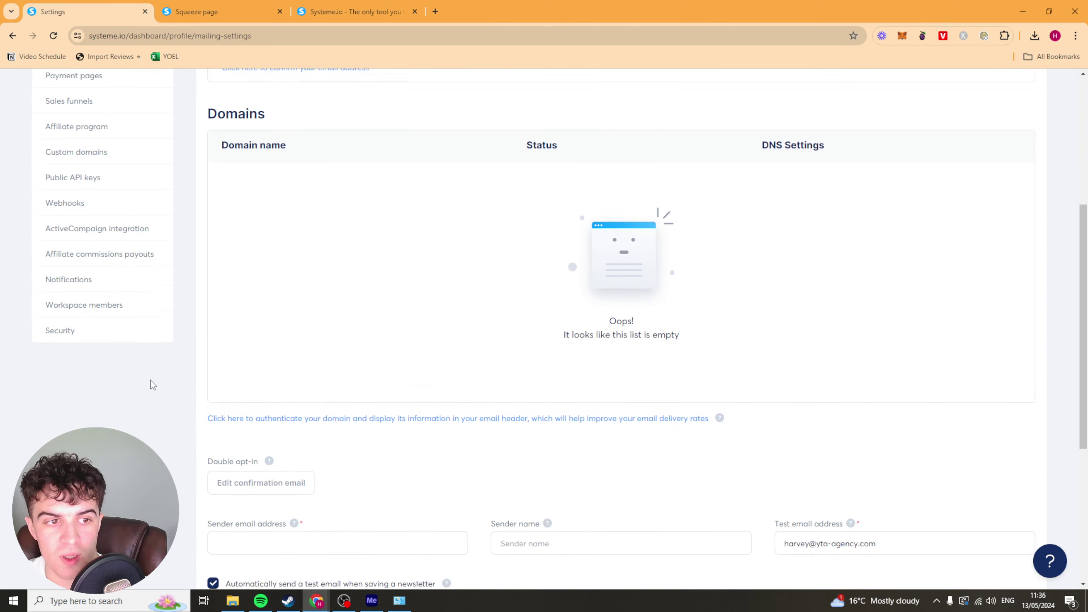
scroll(150, 382, up, 4)
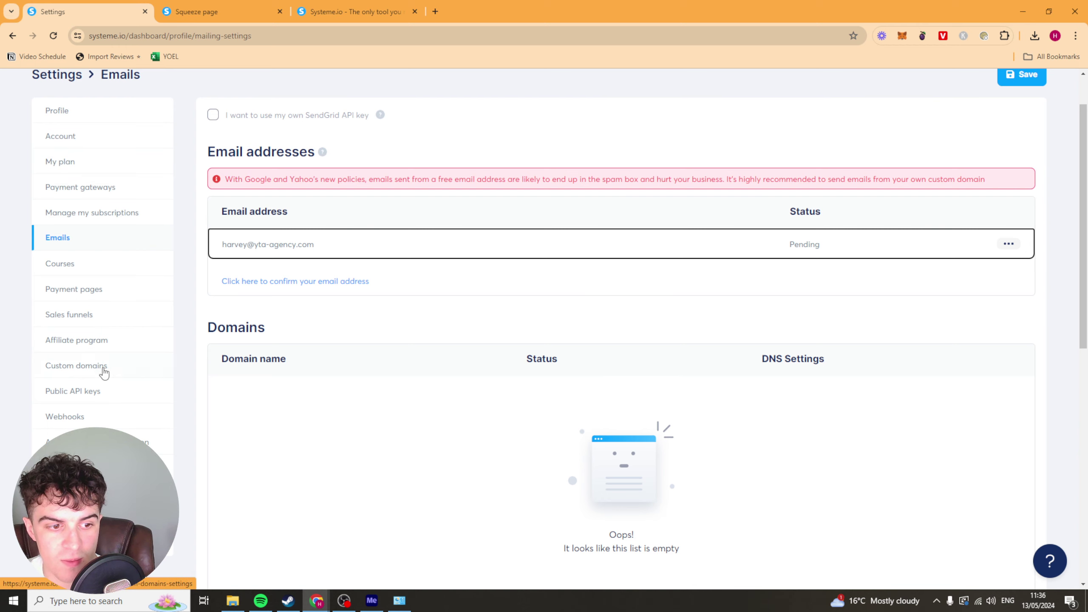
Open the custom domains settings and view the form for adding a domain, closing it without saving
click(88, 369)
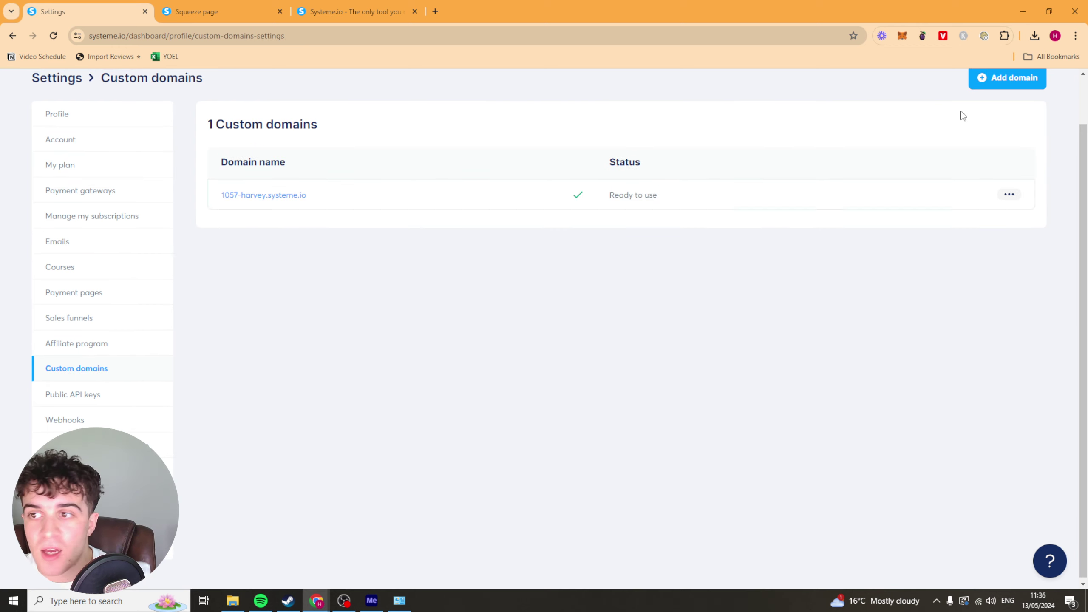
click(1012, 82)
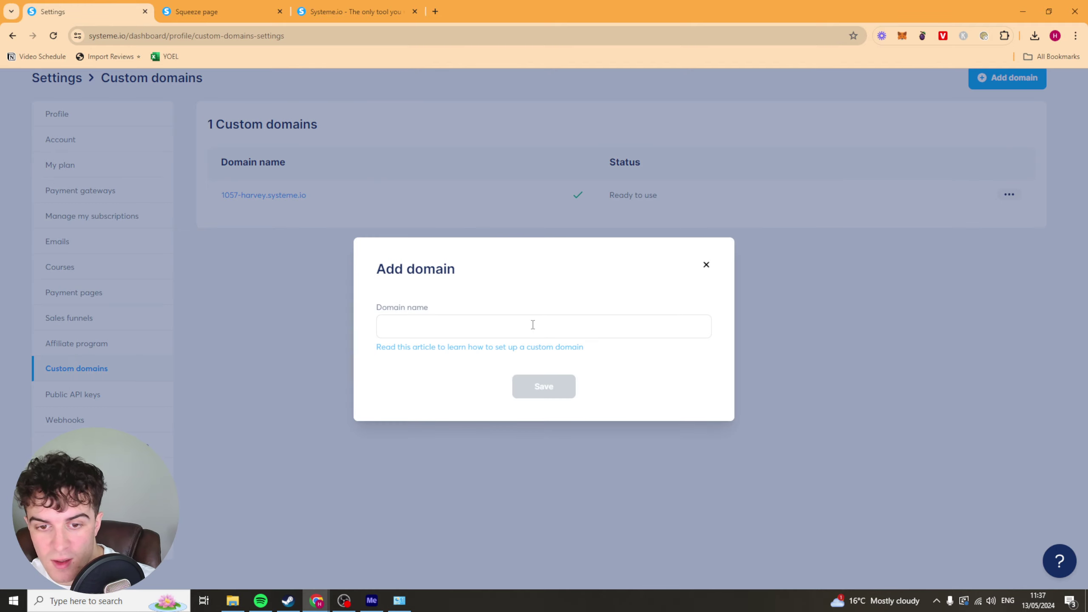
click(495, 331)
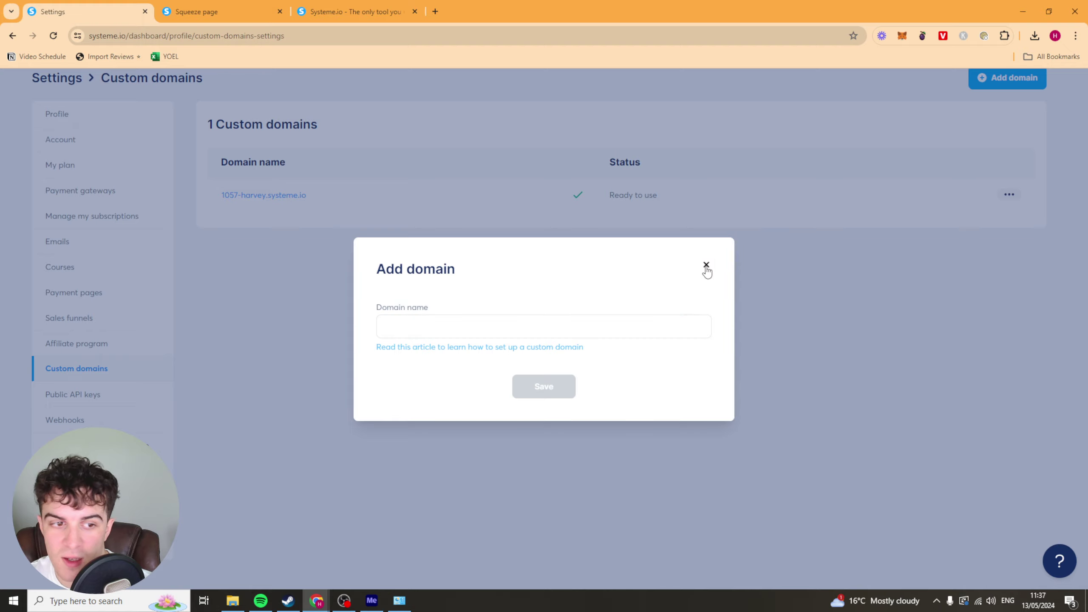
click(706, 264)
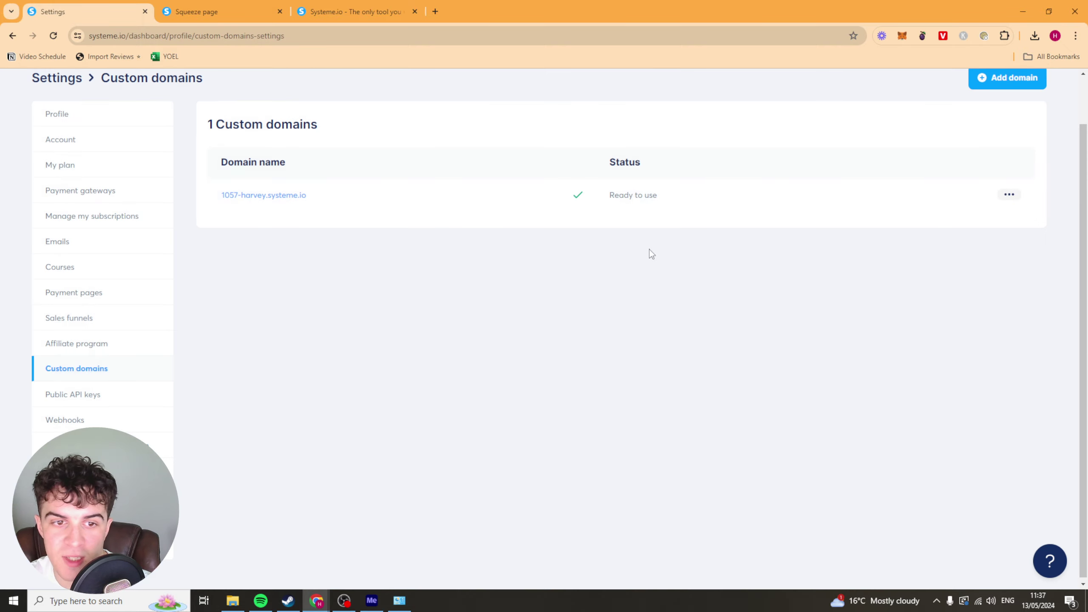
View the edit form for the existing systeme.io subdomain and close it without changing the name
click(1009, 195)
click(936, 201)
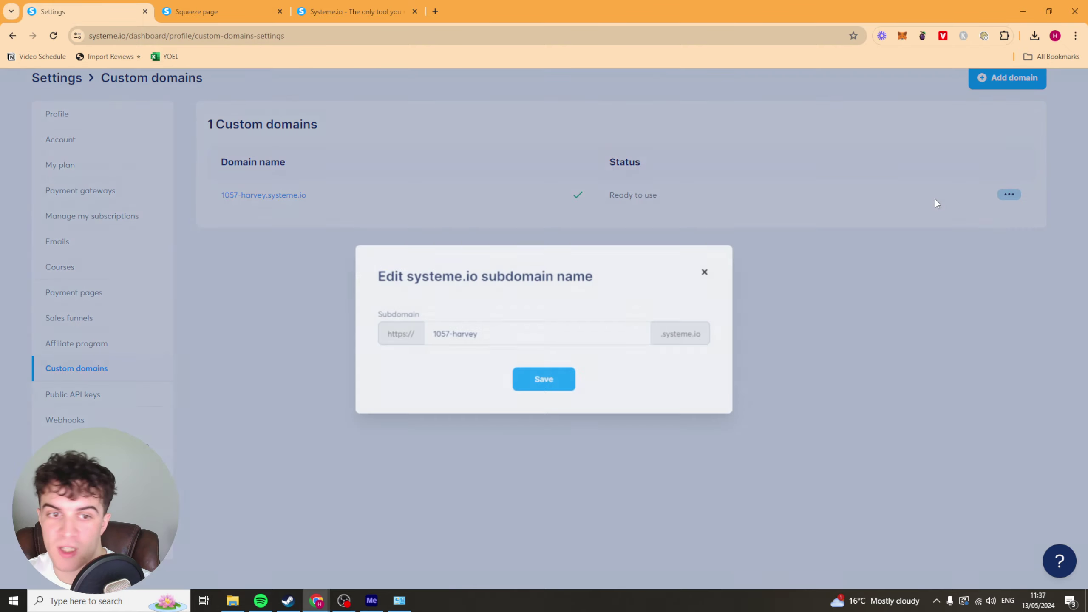
click(705, 273)
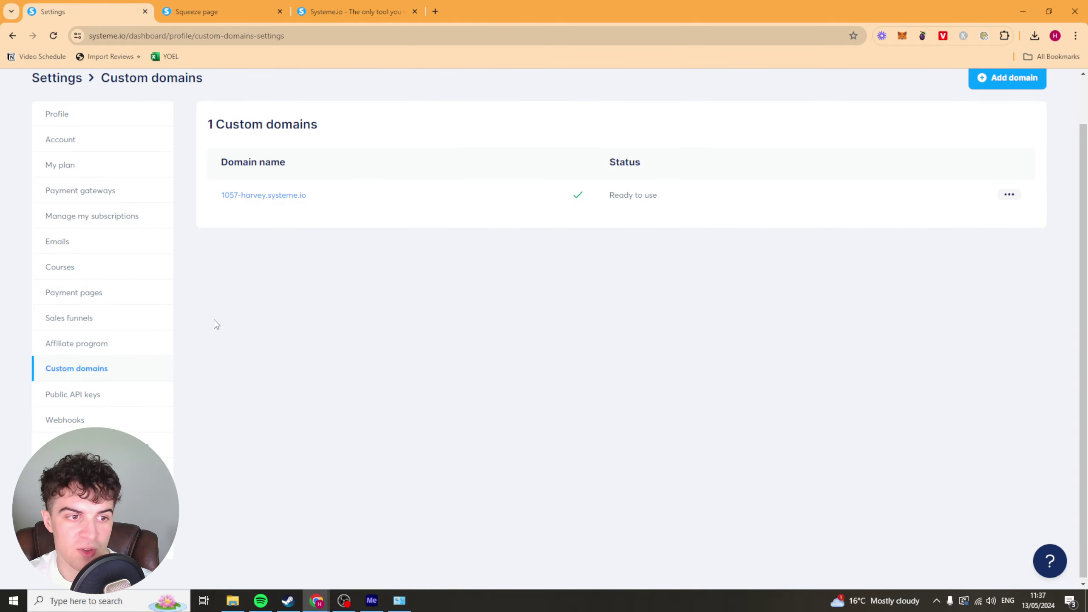
scroll(718, 262, up, 2)
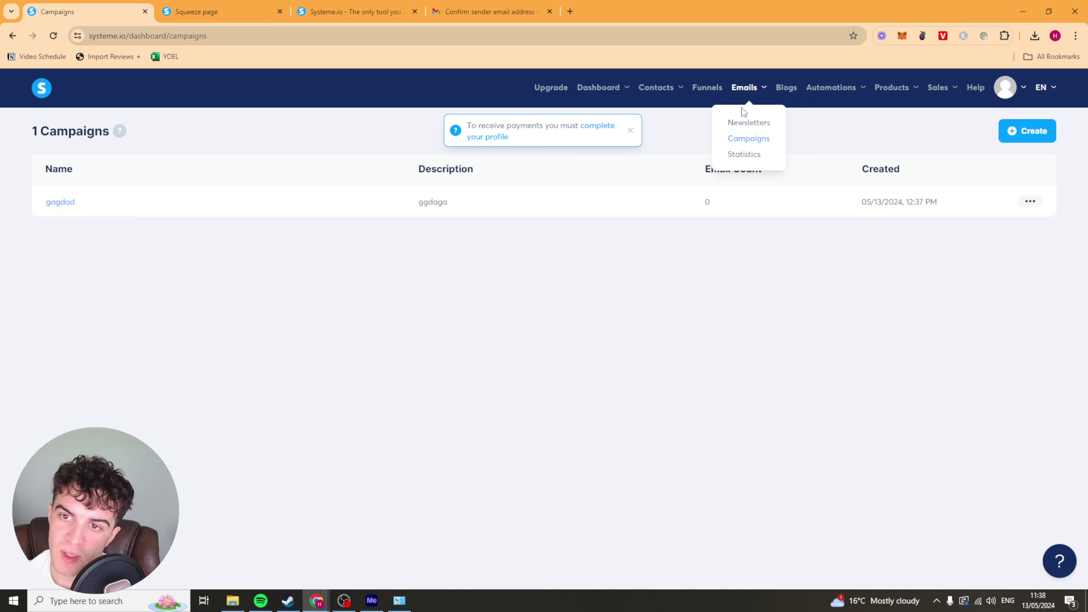
Review the email statistics for sent, opened, spam-reported and bounced emails and the Emails list
click(754, 157)
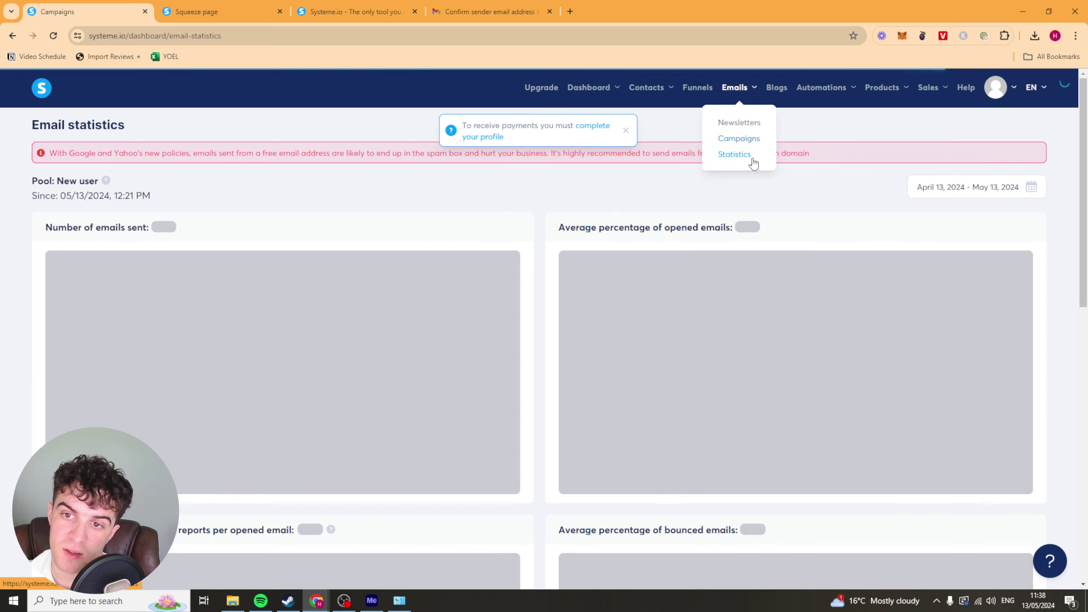
scroll(566, 210, down, 8)
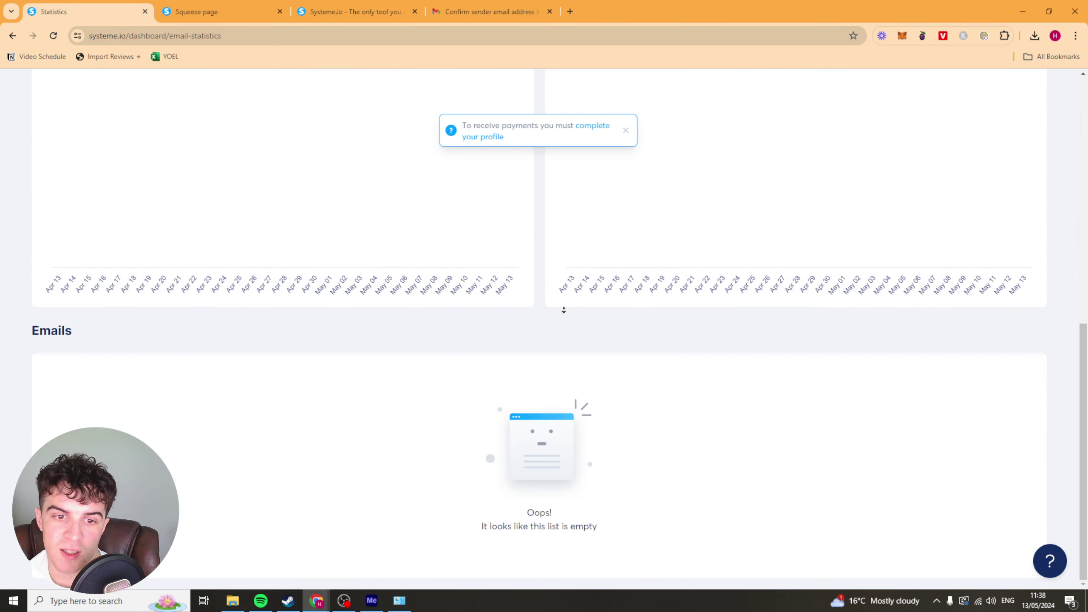
scroll(562, 150, up, 3)
scroll(562, 150, up, 5)
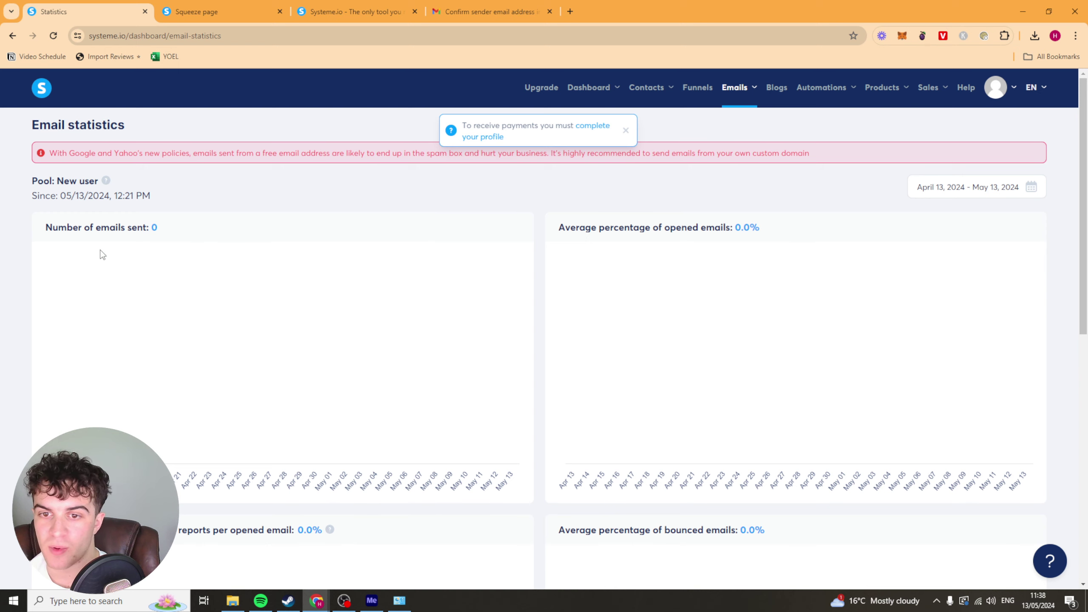
scroll(423, 328, down, 10)
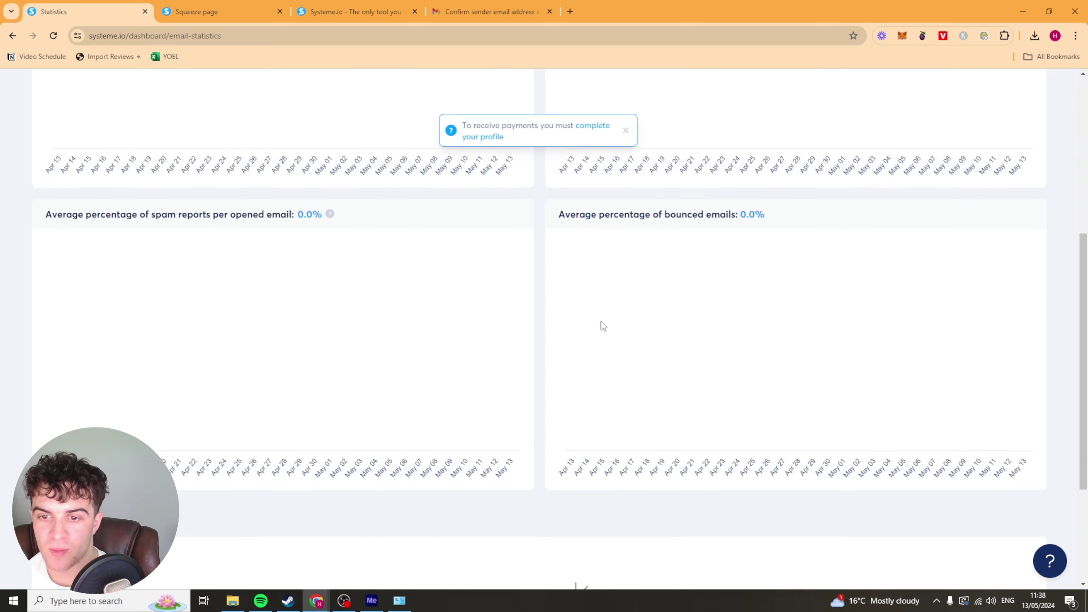
scroll(604, 300, up, 10)
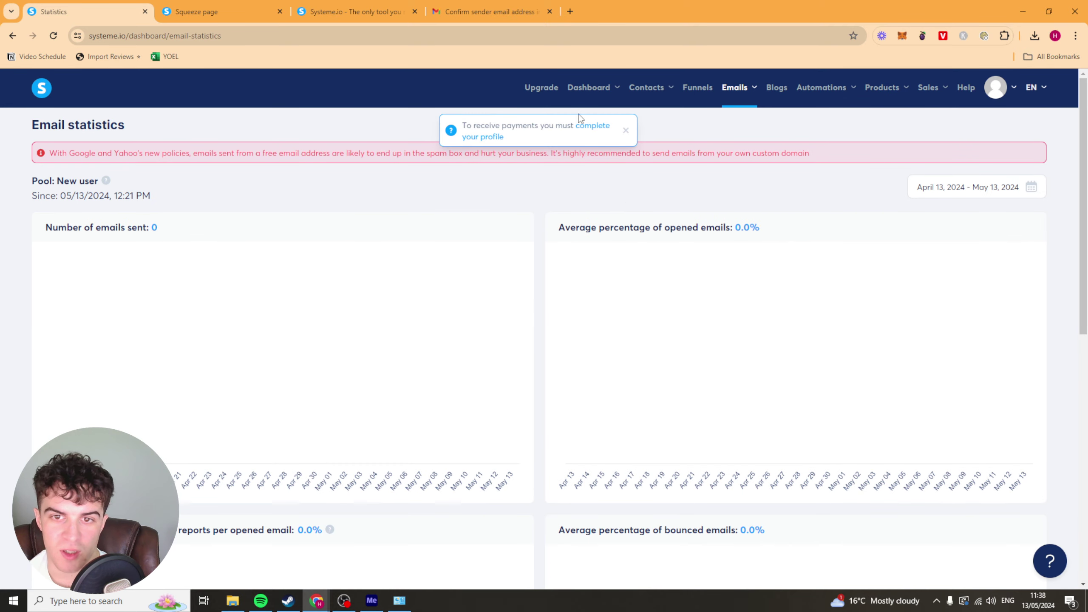
Dismiss the profile completion notice and open the blogs list
click(624, 131)
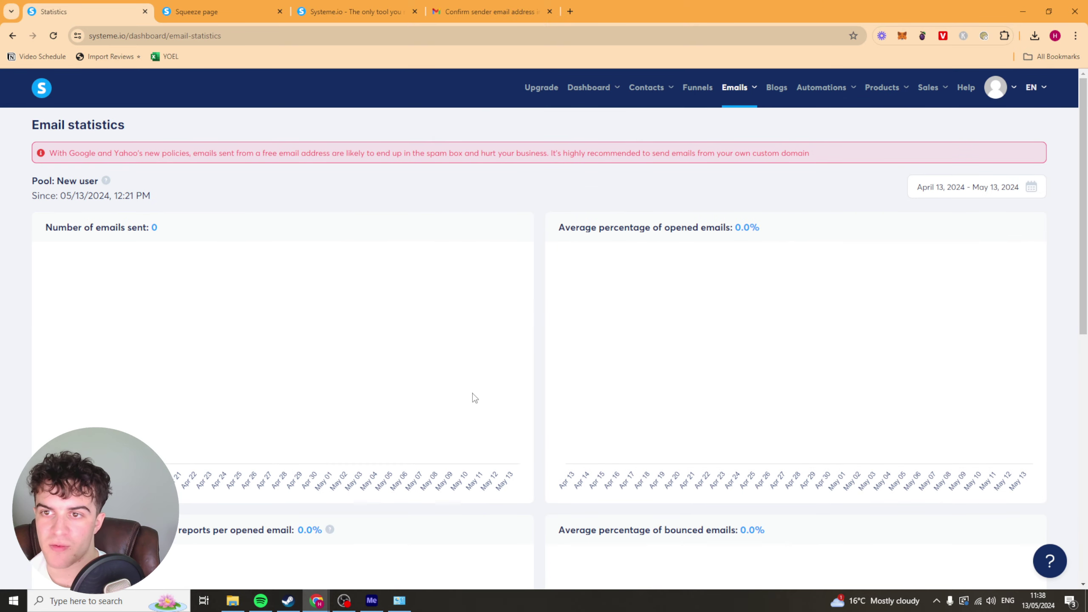
click(777, 88)
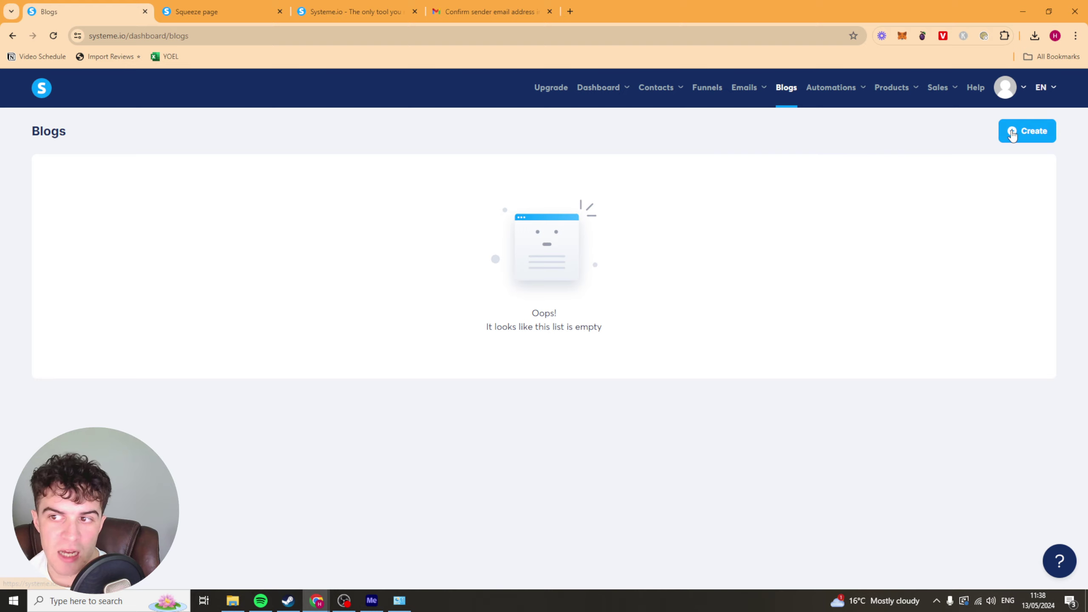
Create a blog named "gadgaga" with the preselected template and the default domain, leaving the URL path empty
click(1012, 132)
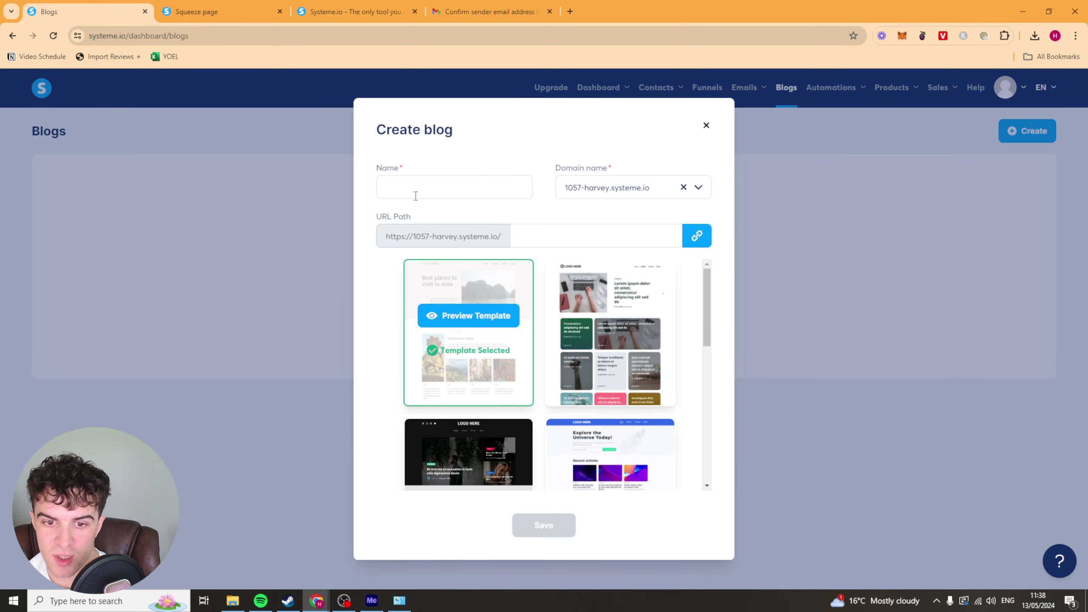
scroll(608, 343, down, 5)
scroll(685, 407, up, 5)
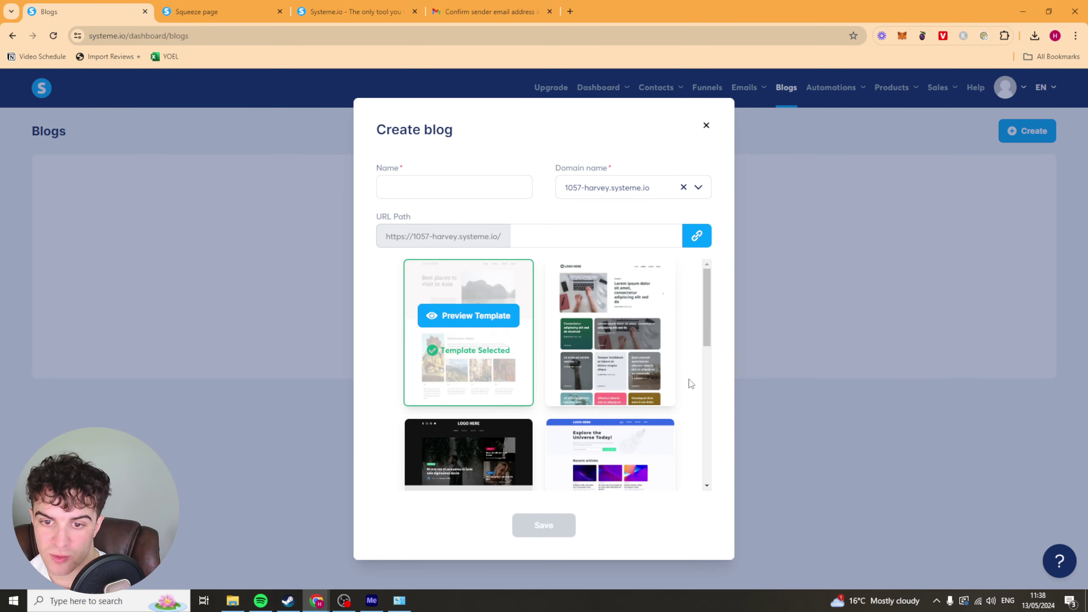
click(451, 192)
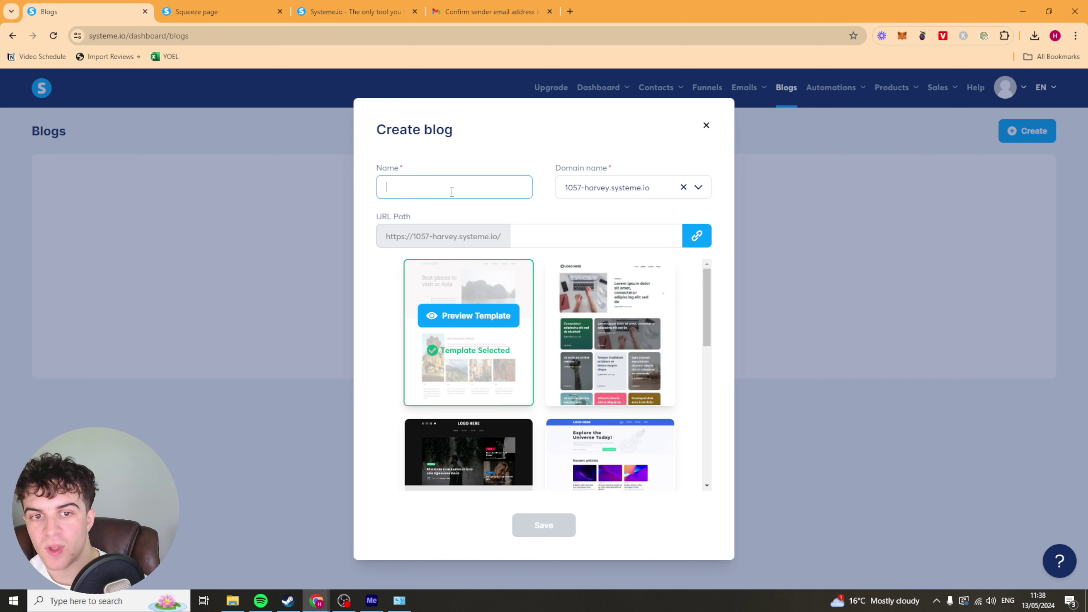
text(gadgaga)
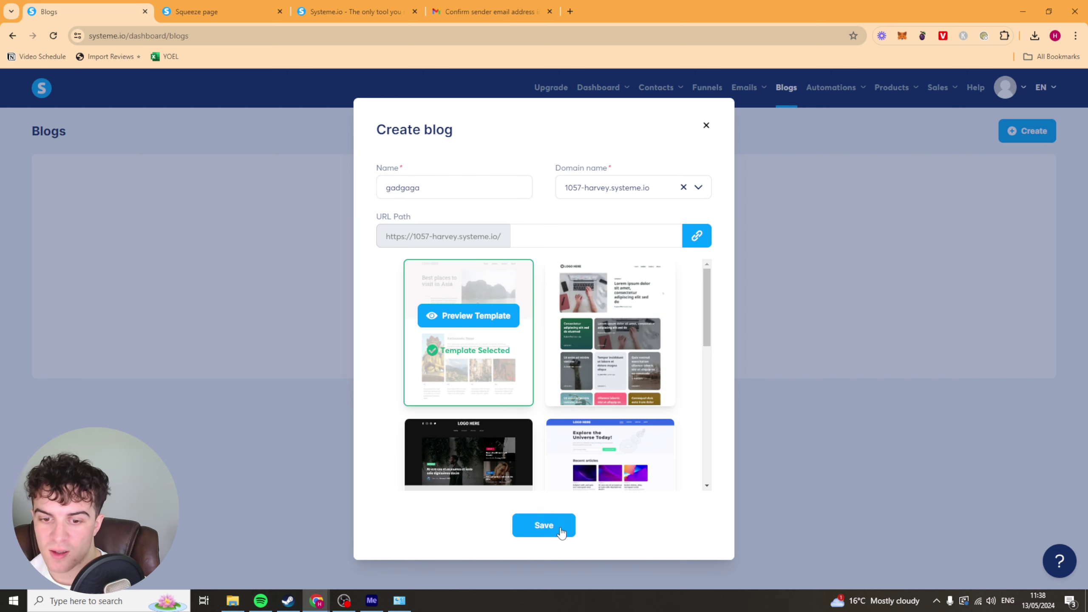
click(561, 533)
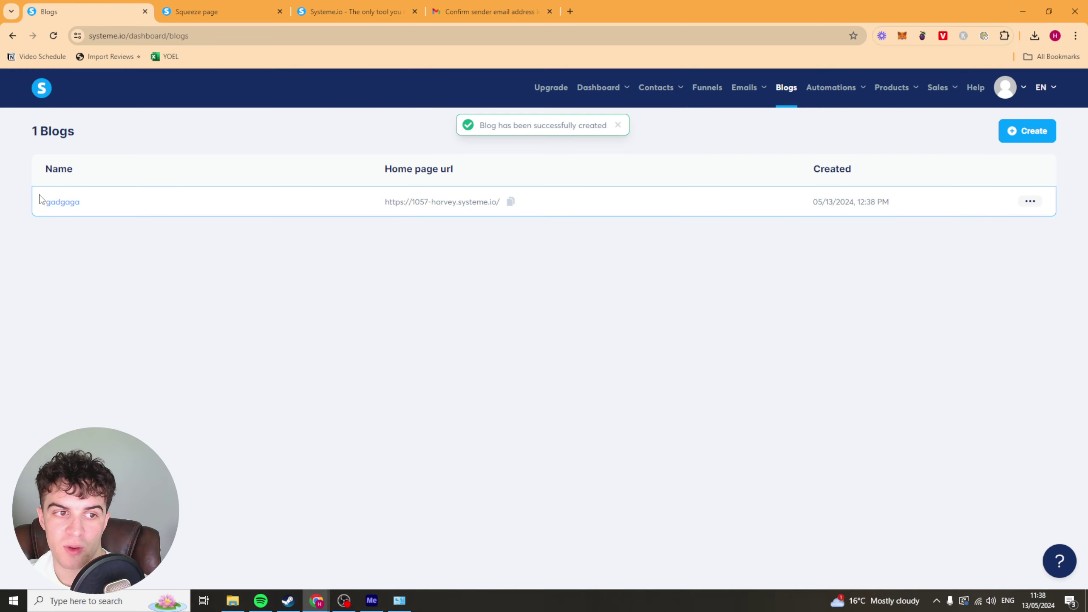
Open the gadgaga blog's "Top places in China" post in the editor and examine its layout, text and sidebar
click(60, 204)
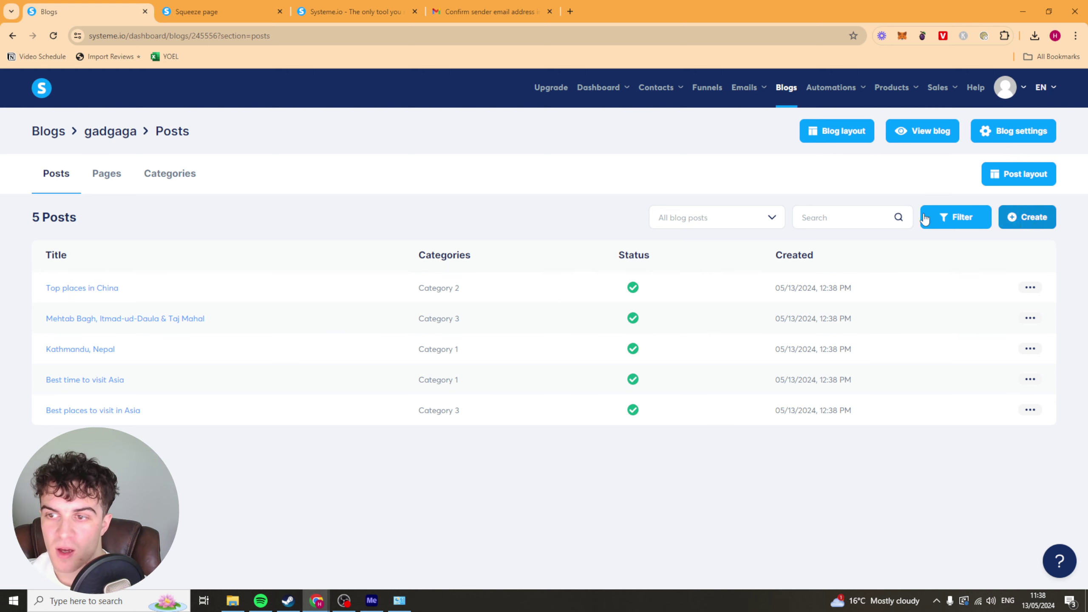
click(116, 292)
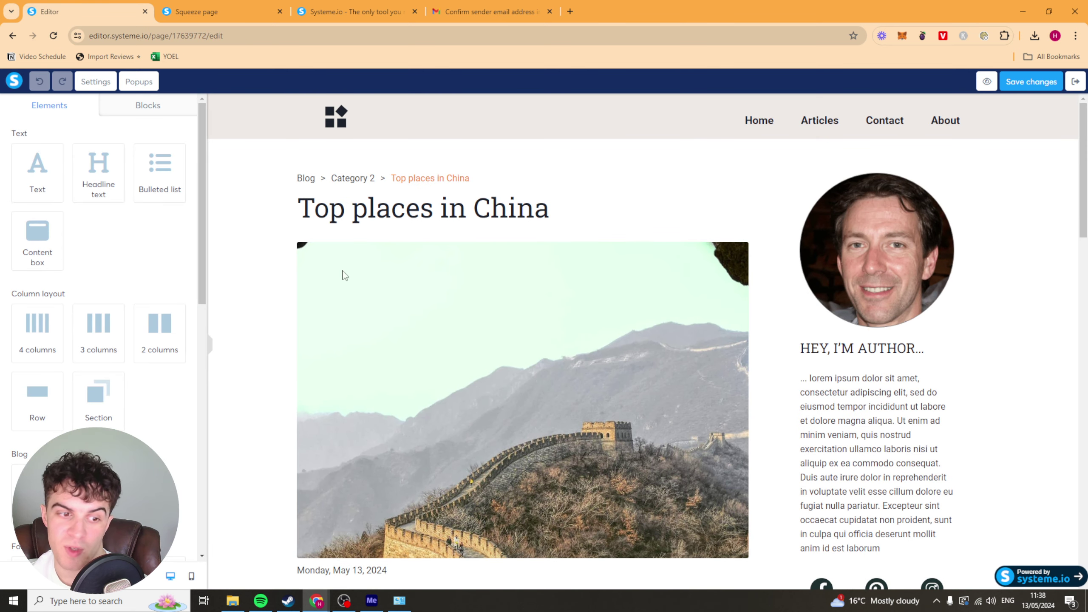
scroll(664, 274, down, 3)
scroll(835, 264, up, 3)
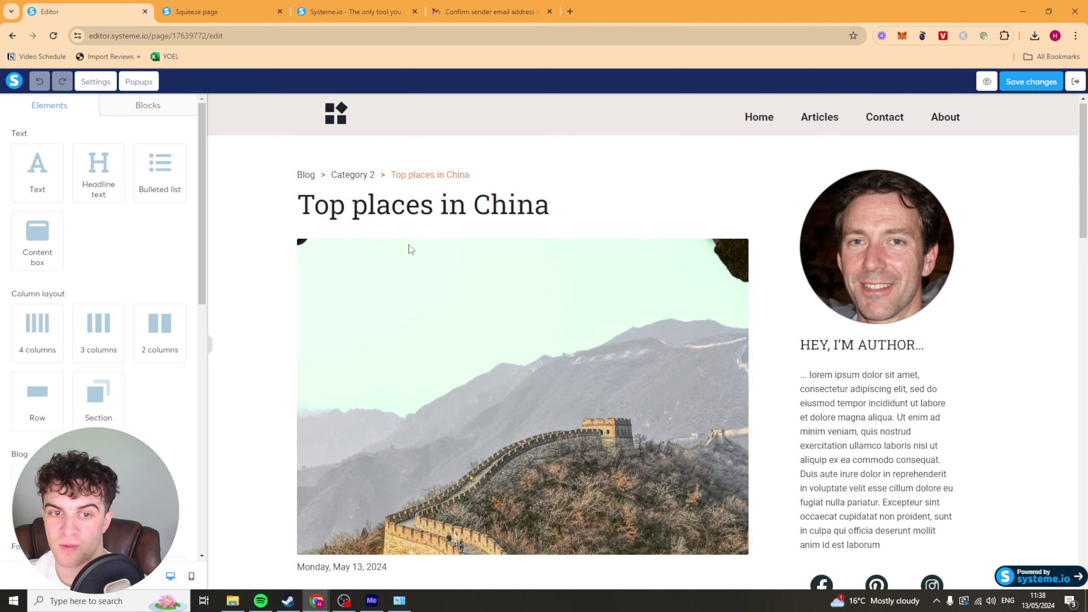
scroll(834, 264, down, 7)
scroll(834, 264, up, 1)
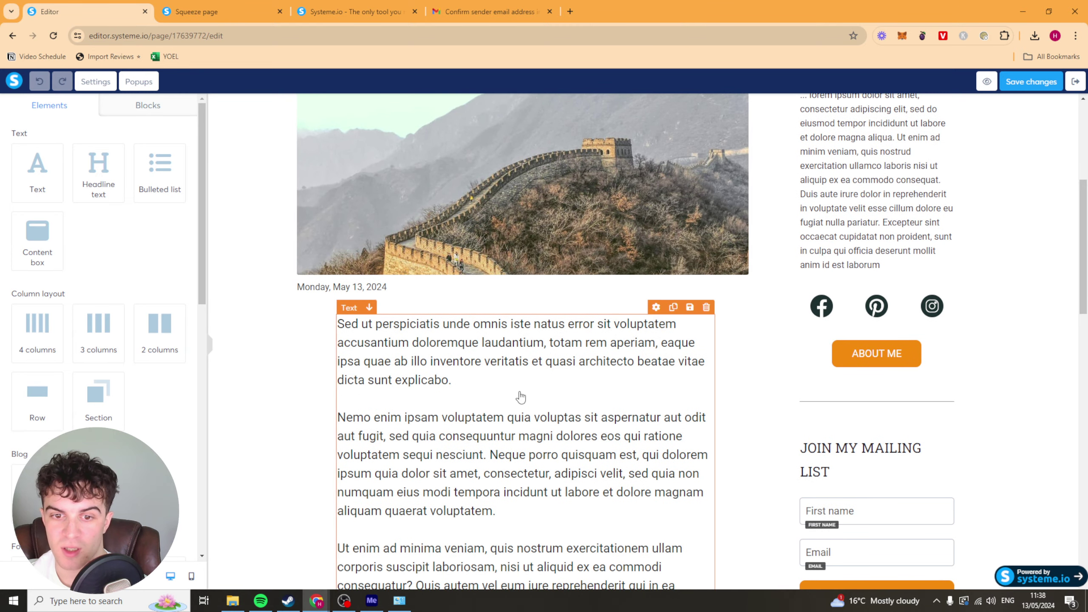
scroll(520, 396, down, 1)
scroll(473, 324, up, 7)
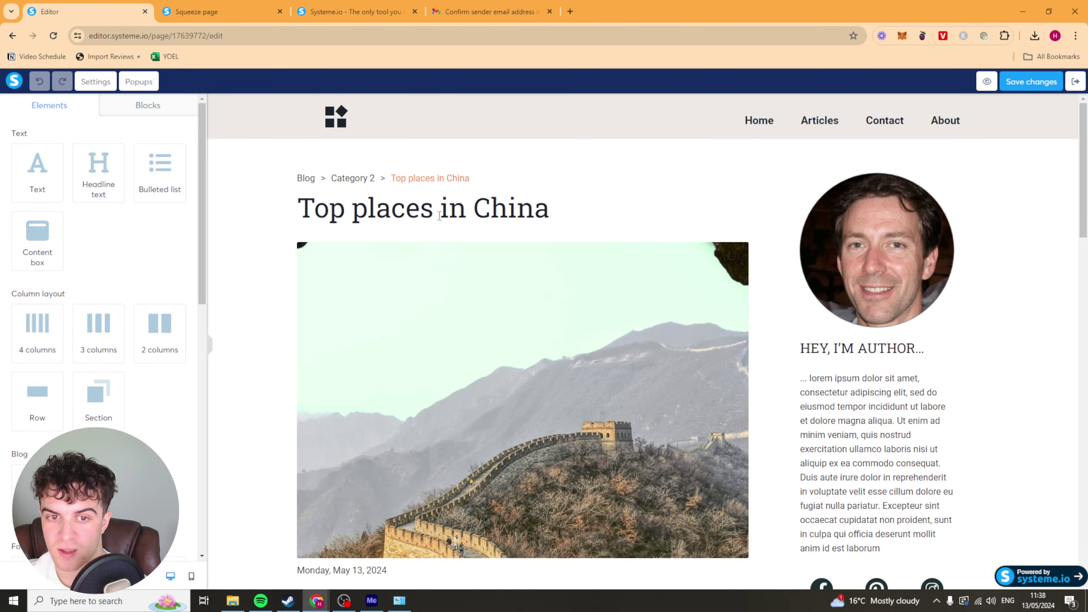
scroll(843, 266, down, 15)
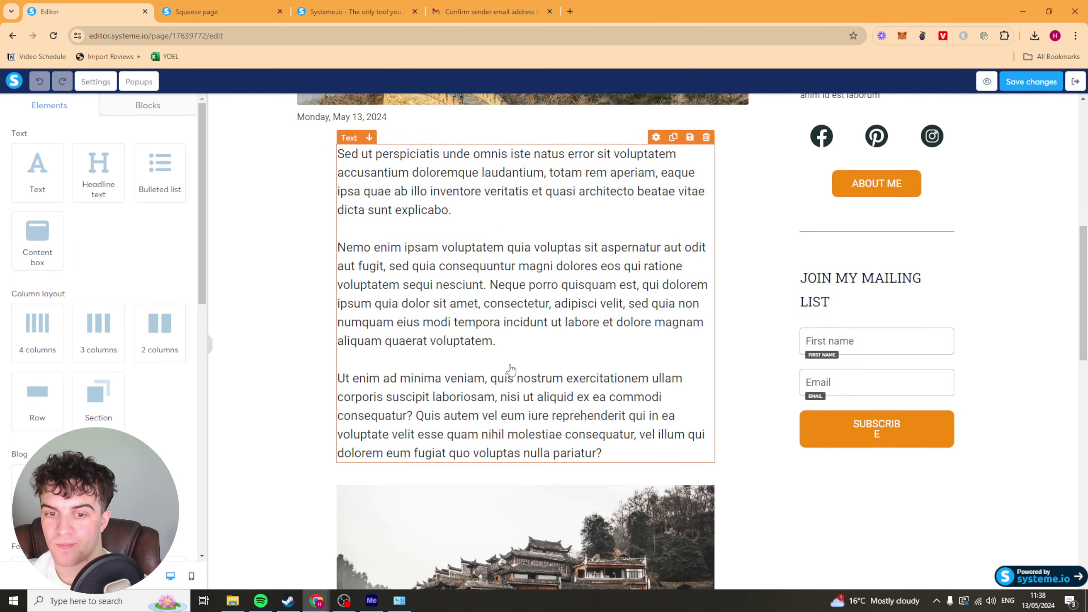
click(508, 353)
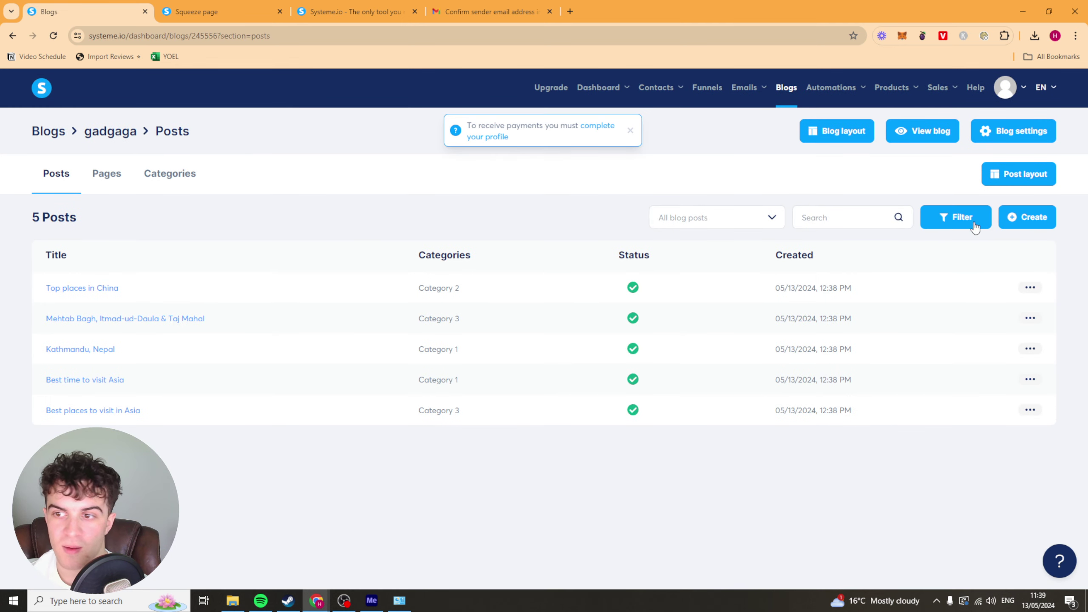
View the form for creating a new blog post and close it without saving
click(1027, 217)
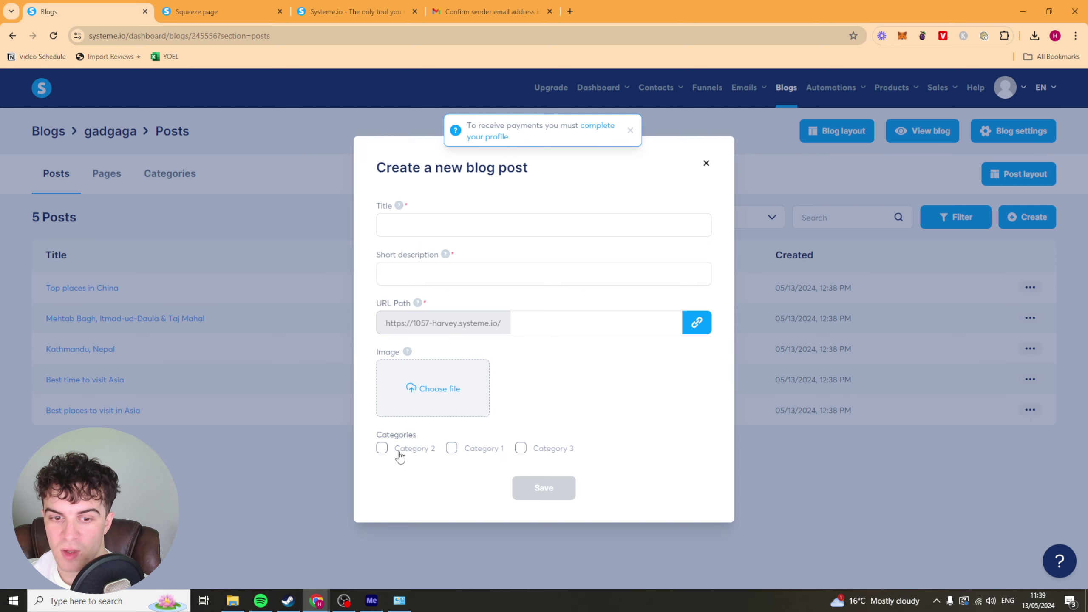
click(707, 164)
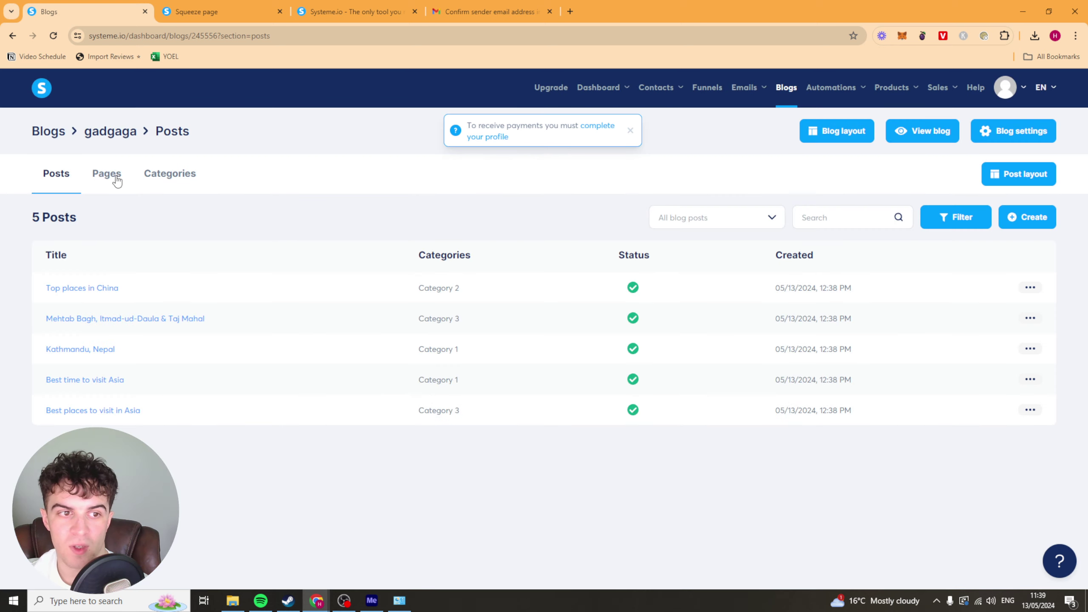
Review the blog's Pages and Categories lists, and view the blog layout in the editor, exiting without changes
click(106, 174)
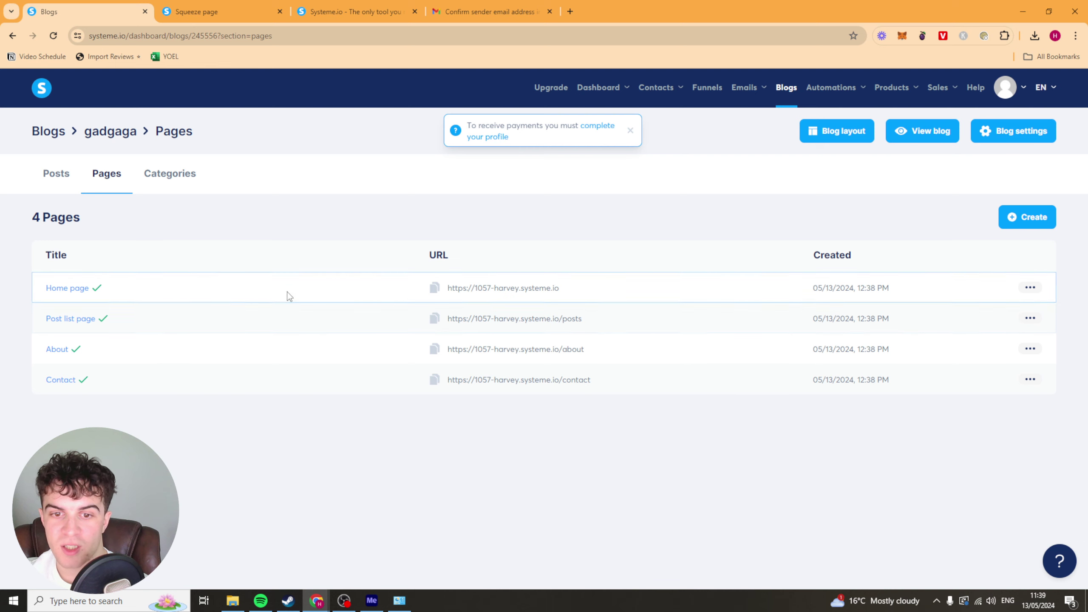
click(158, 182)
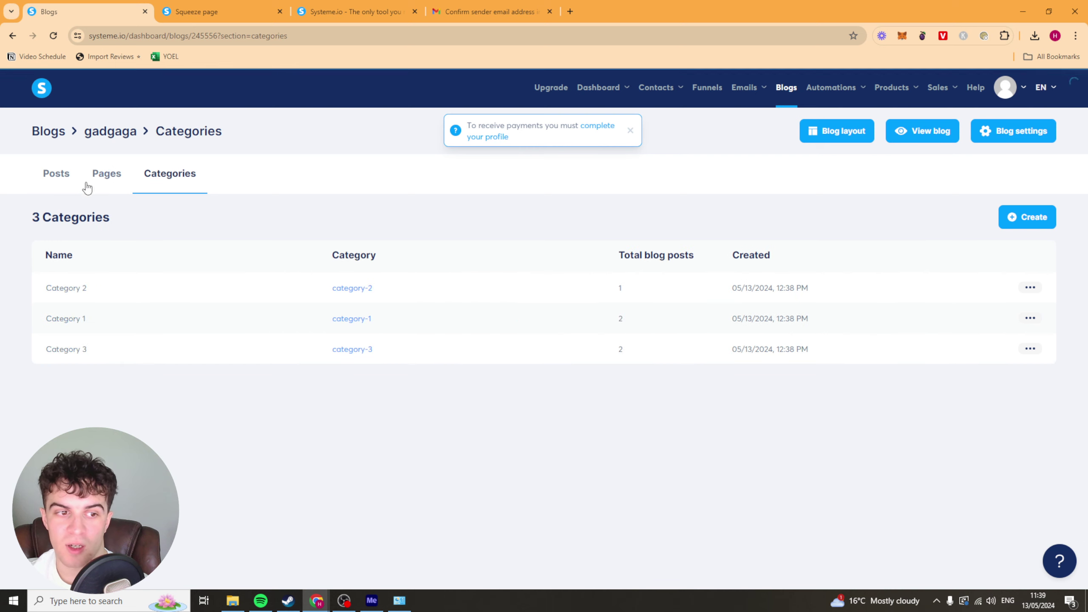
click(819, 132)
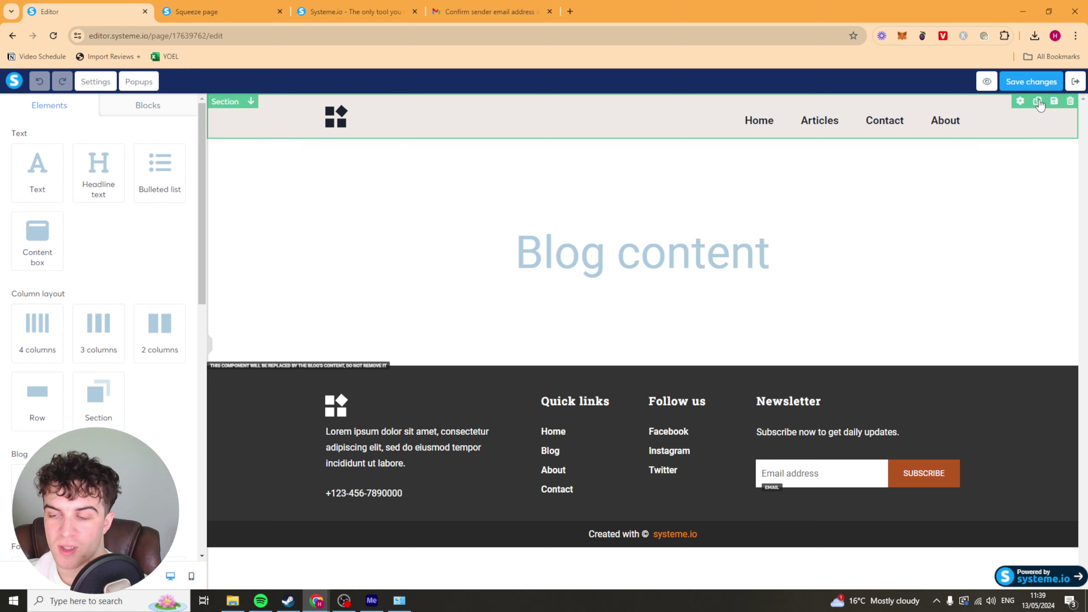
click(1076, 81)
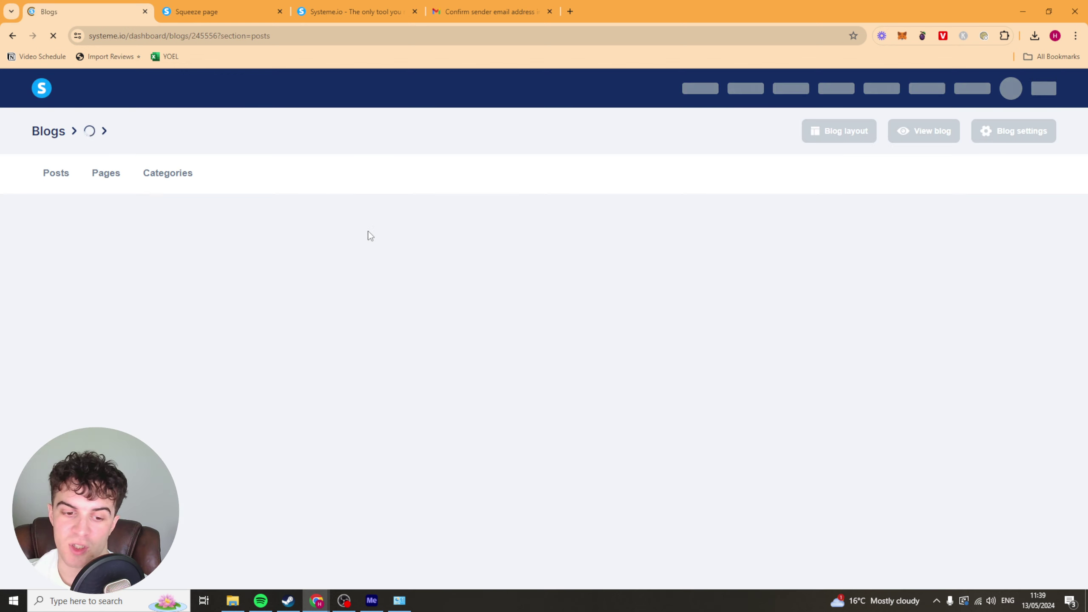
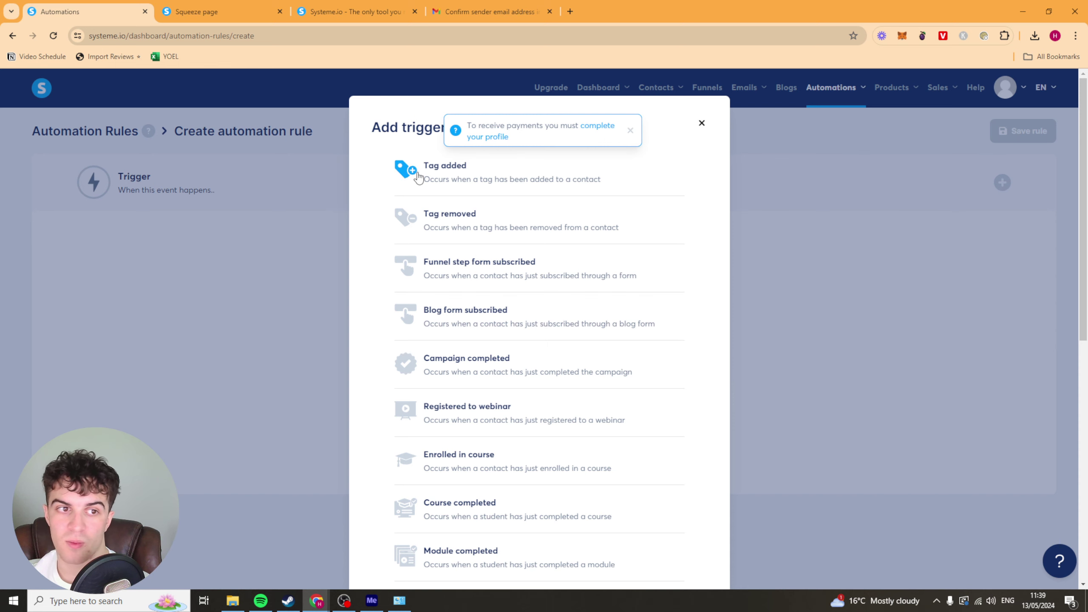
Look through the available automation triggers, add "Registered to webinar" to the rule, and open its webinar funnel choices
scroll(465, 221, down, 1)
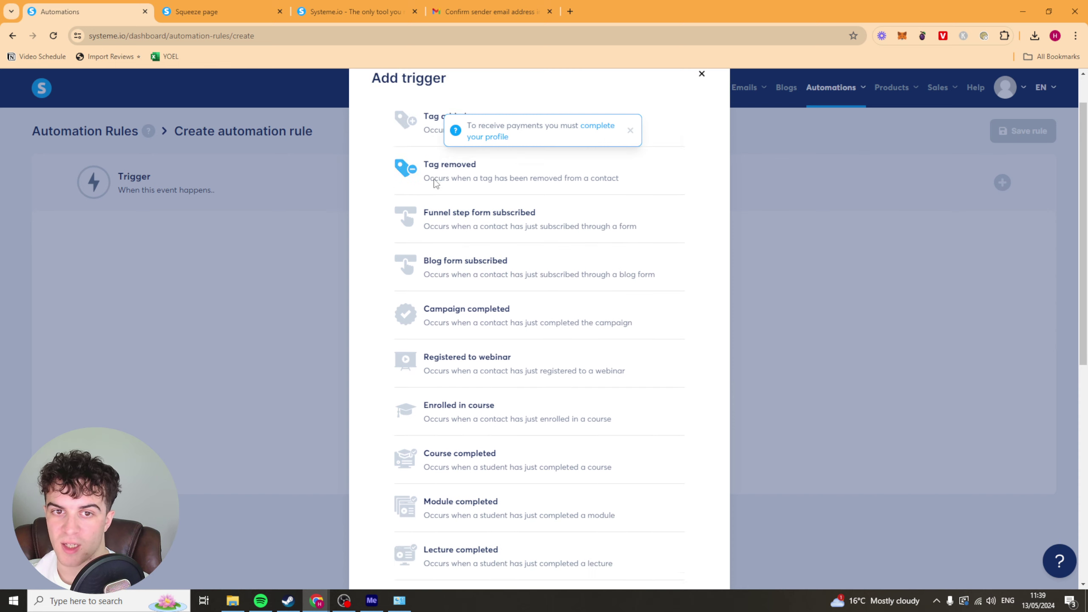
scroll(466, 223, up, 1)
scroll(488, 221, down, 1)
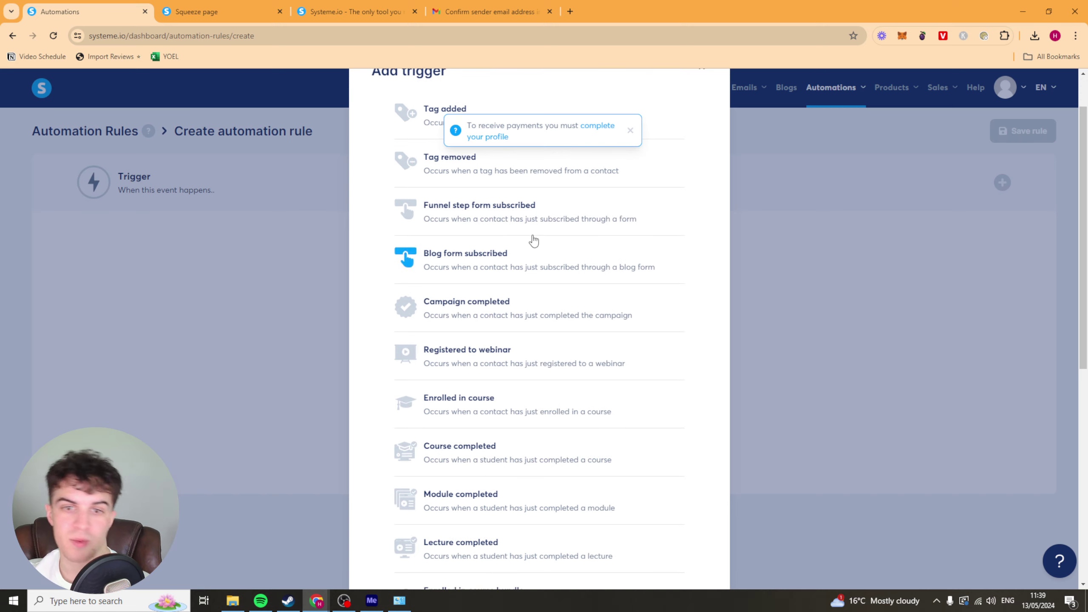
scroll(497, 264, down, 3)
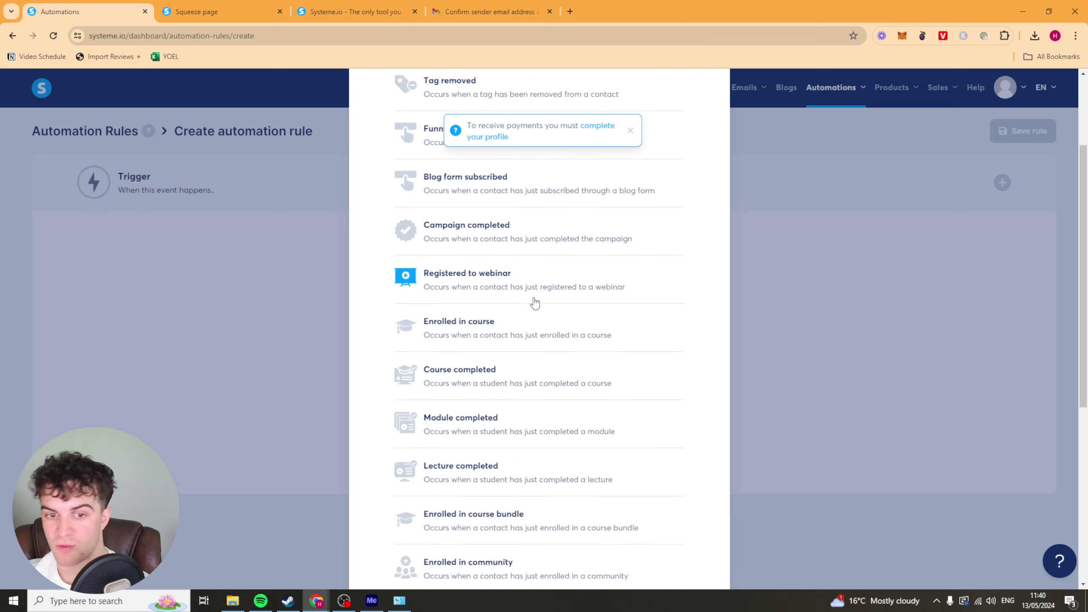
scroll(499, 245, down, 5)
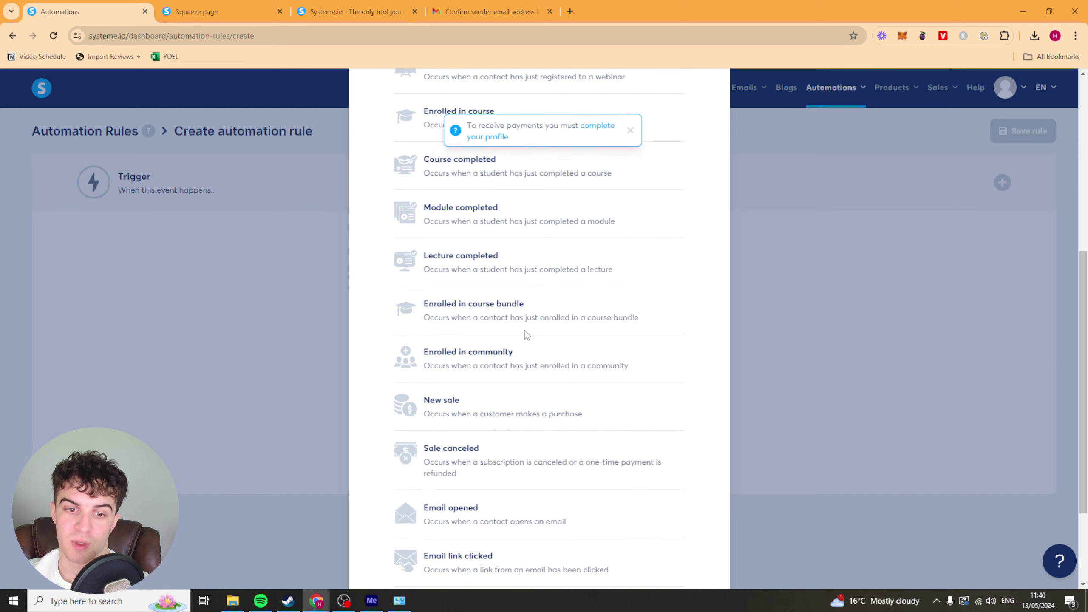
scroll(413, 440, up, 6)
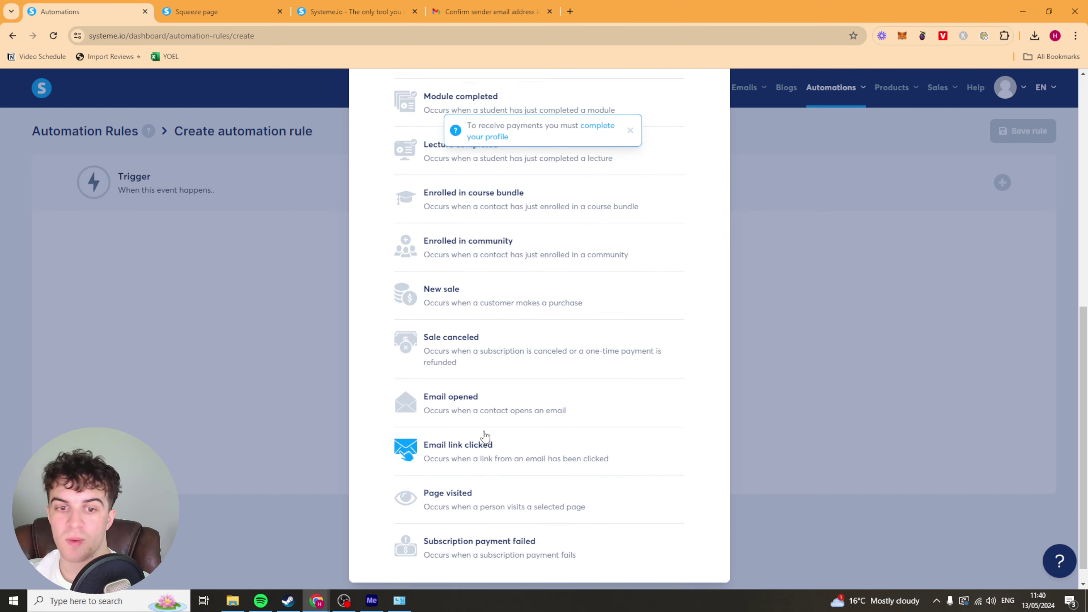
scroll(519, 396, down, 2)
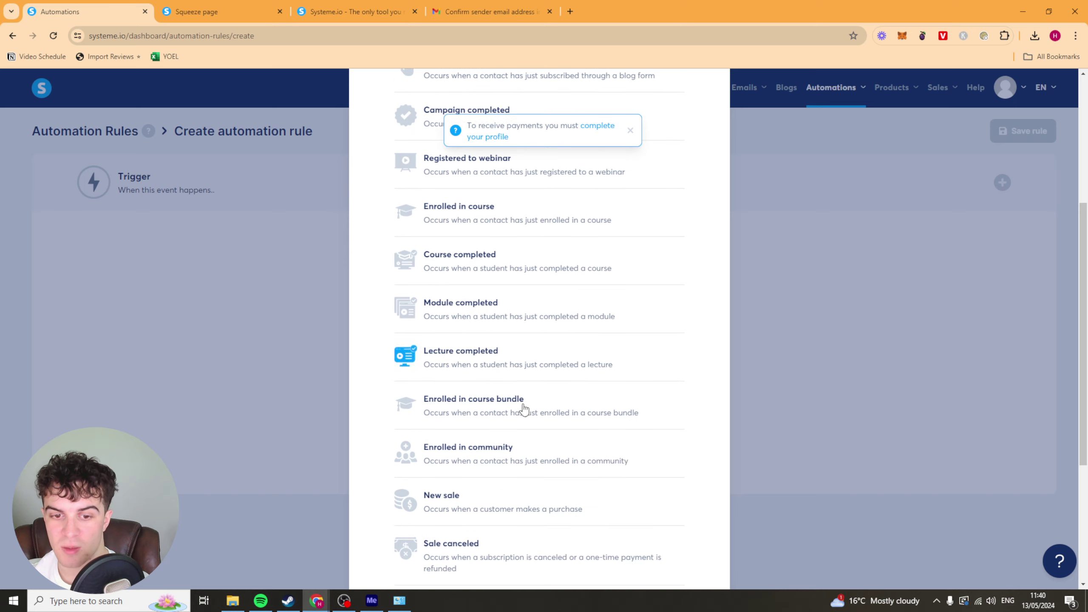
scroll(527, 427, up, 5)
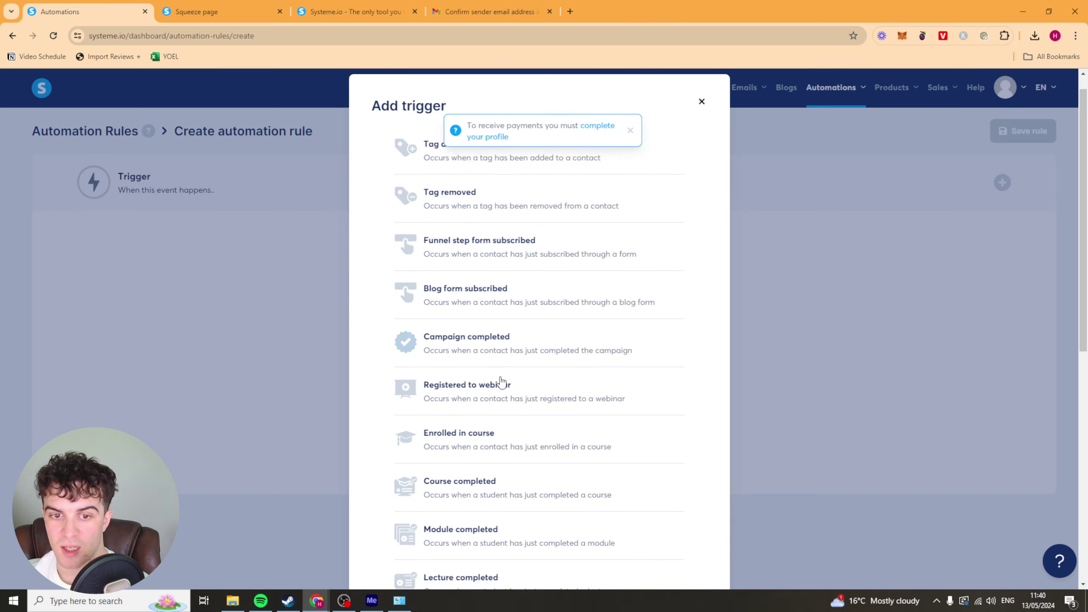
click(502, 419)
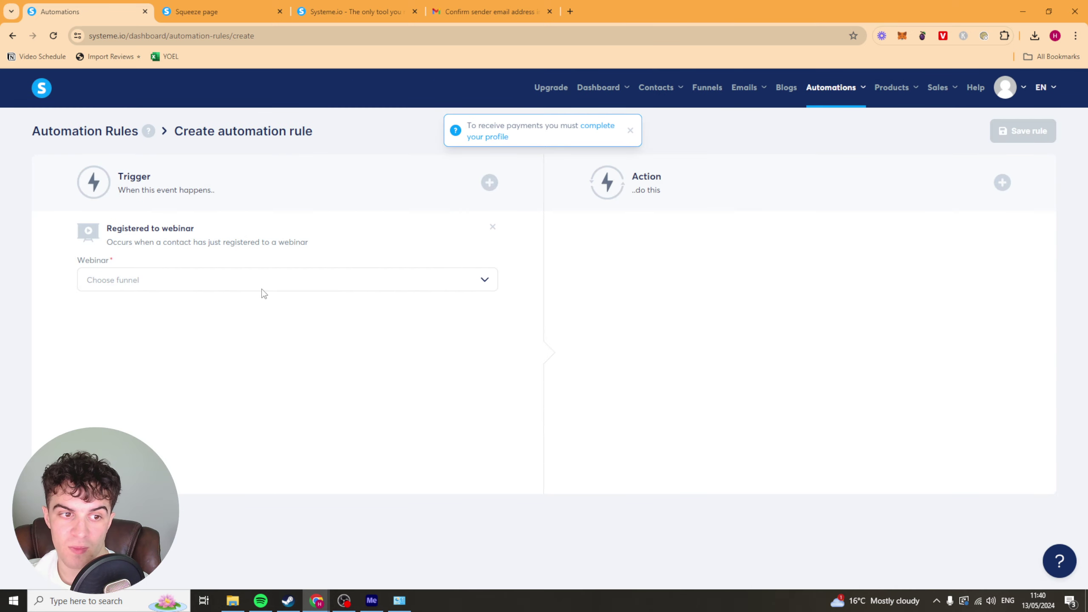
click(239, 287)
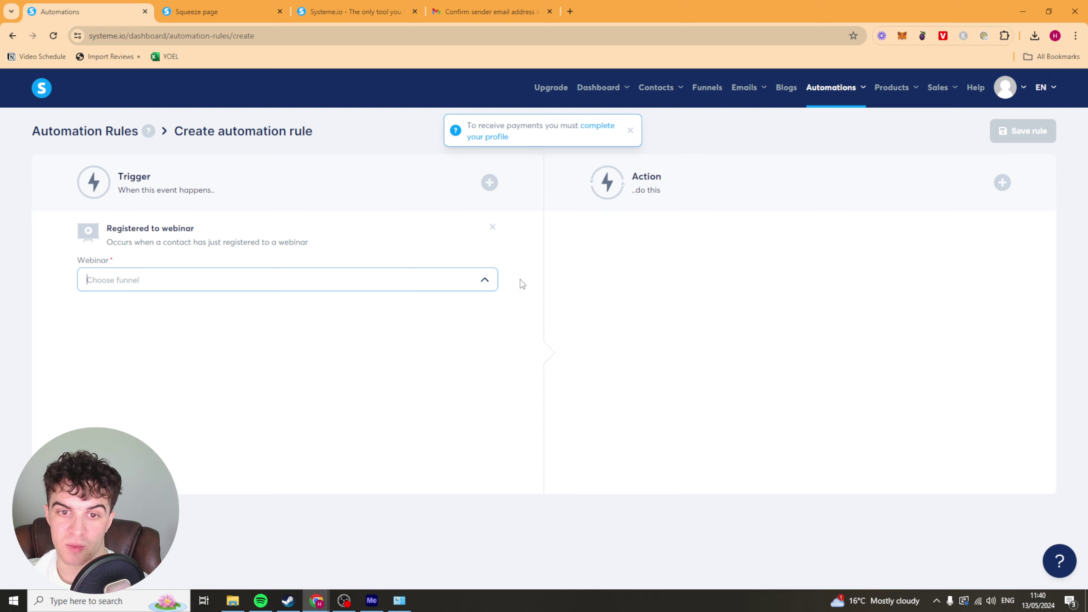
Look through the available automation actions and add "Enroll in a course bundle" to the rule
click(1002, 183)
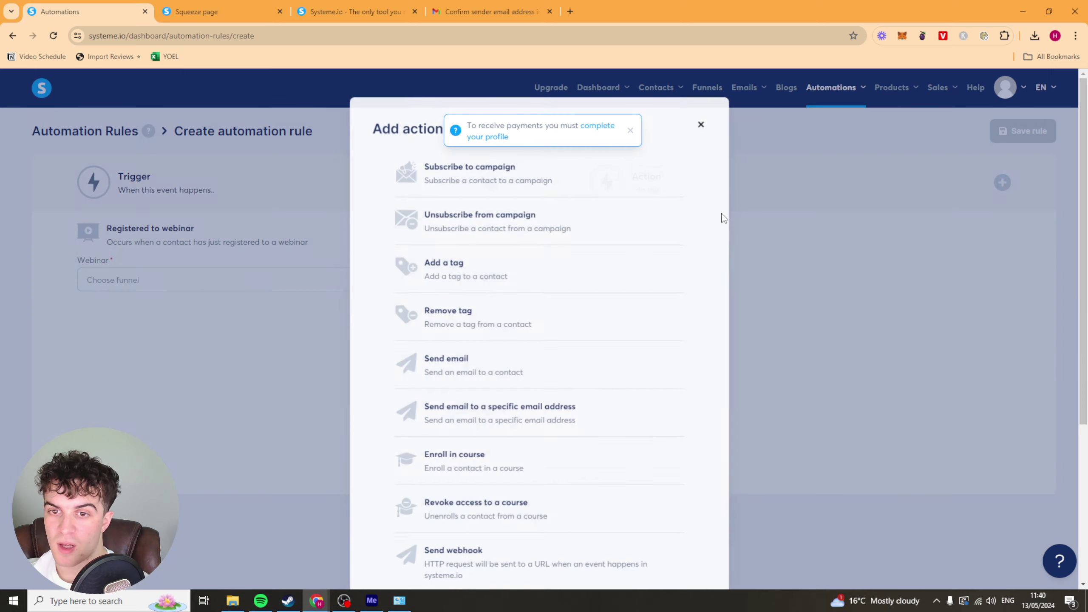
scroll(565, 296, down, 4)
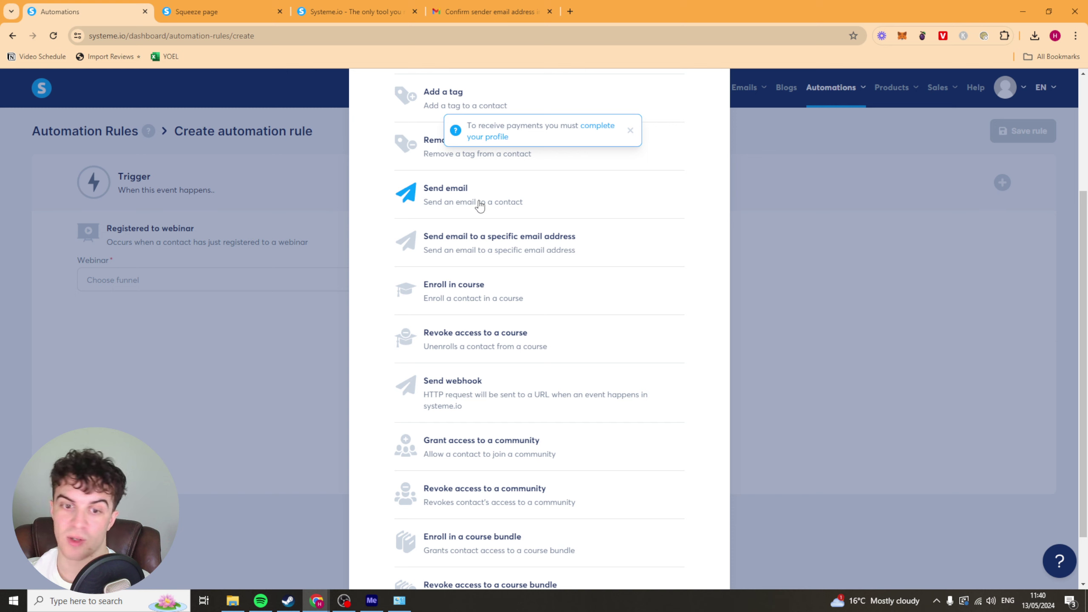
scroll(480, 206, down, 2)
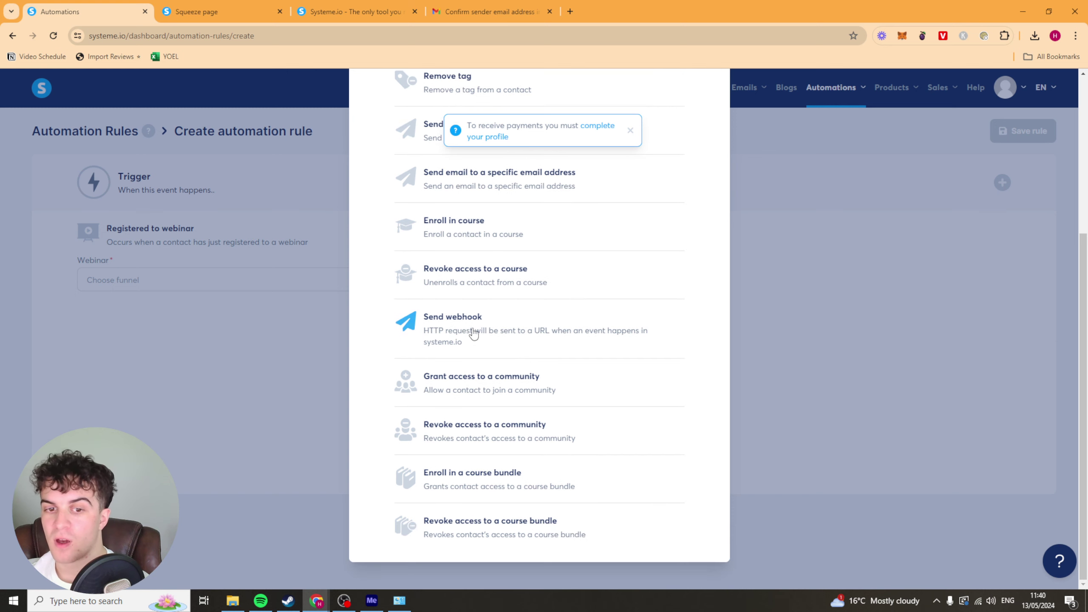
scroll(514, 343, up, 5)
scroll(608, 206, down, 3)
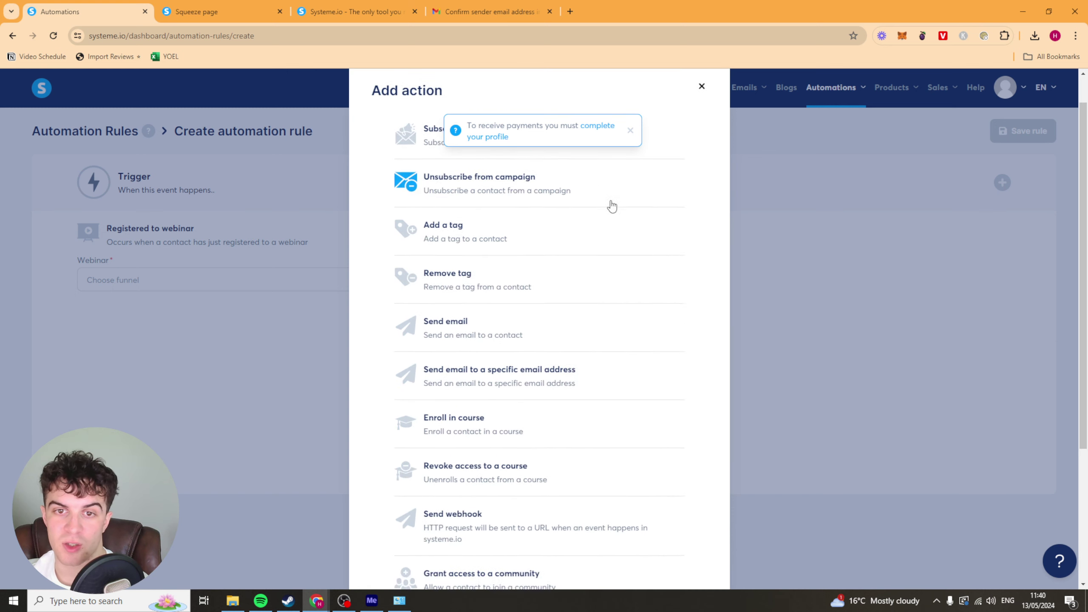
scroll(556, 428, down, 2)
click(554, 493)
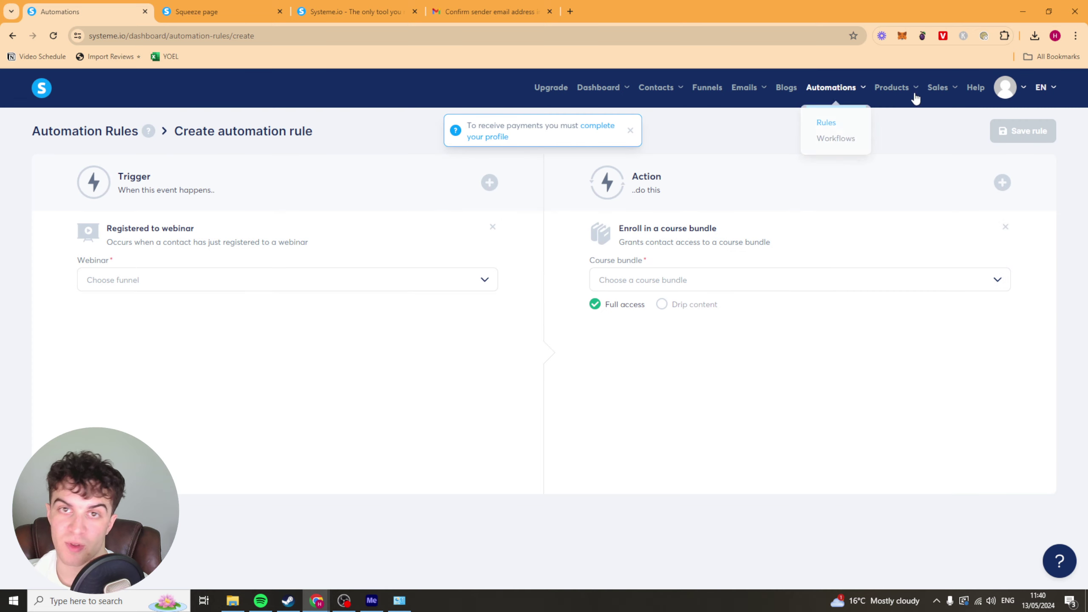
Create a workflow named "jfsjs" and open it in the workflow builder
mouse_move(850, 93)
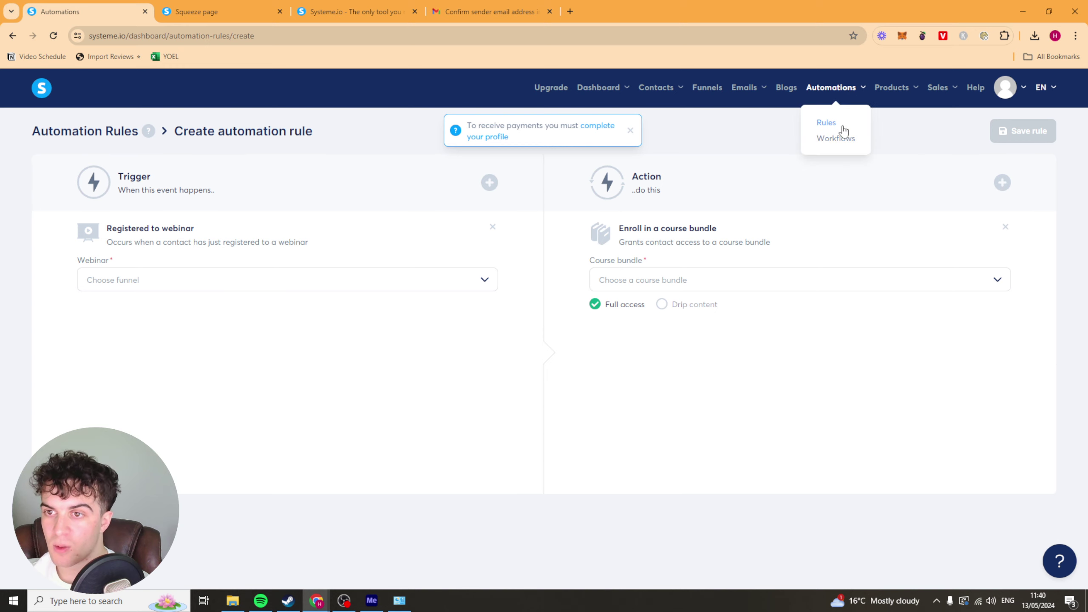
click(836, 143)
click(1018, 137)
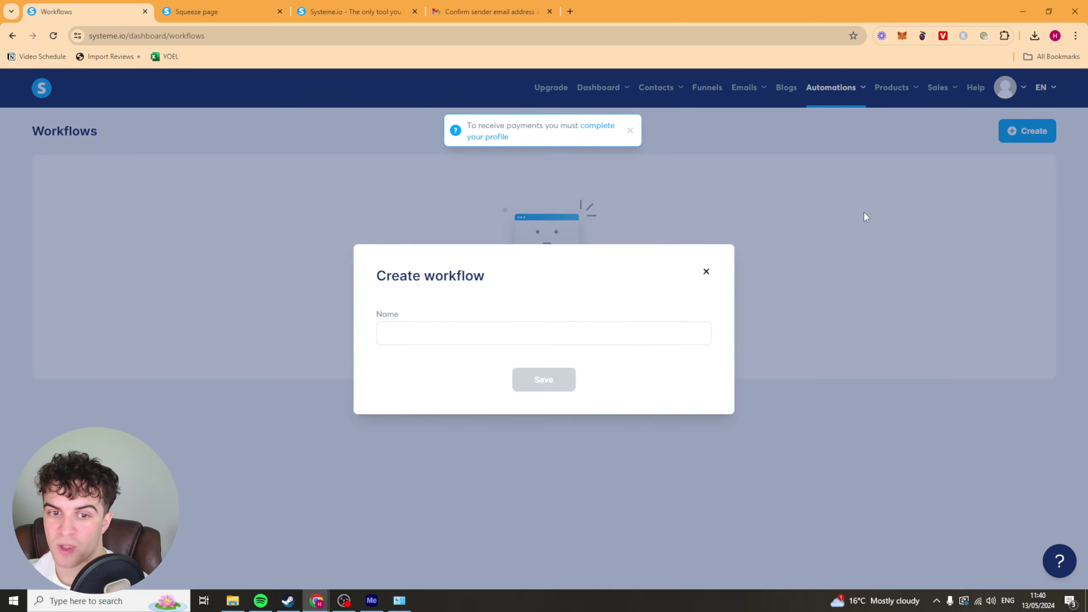
click(531, 343)
text(jfsjs)
click(544, 380)
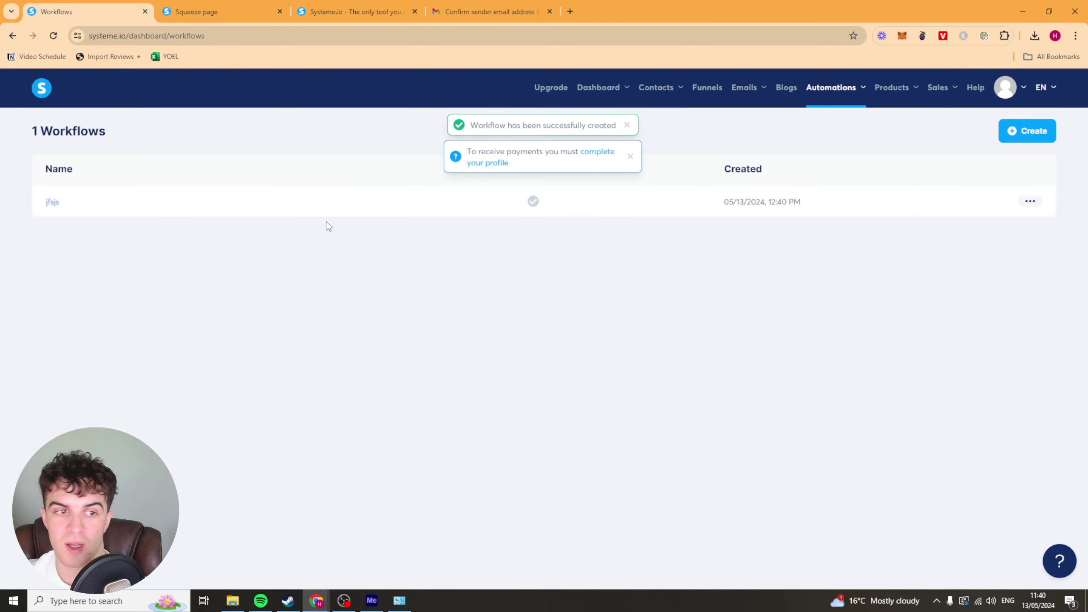
click(52, 203)
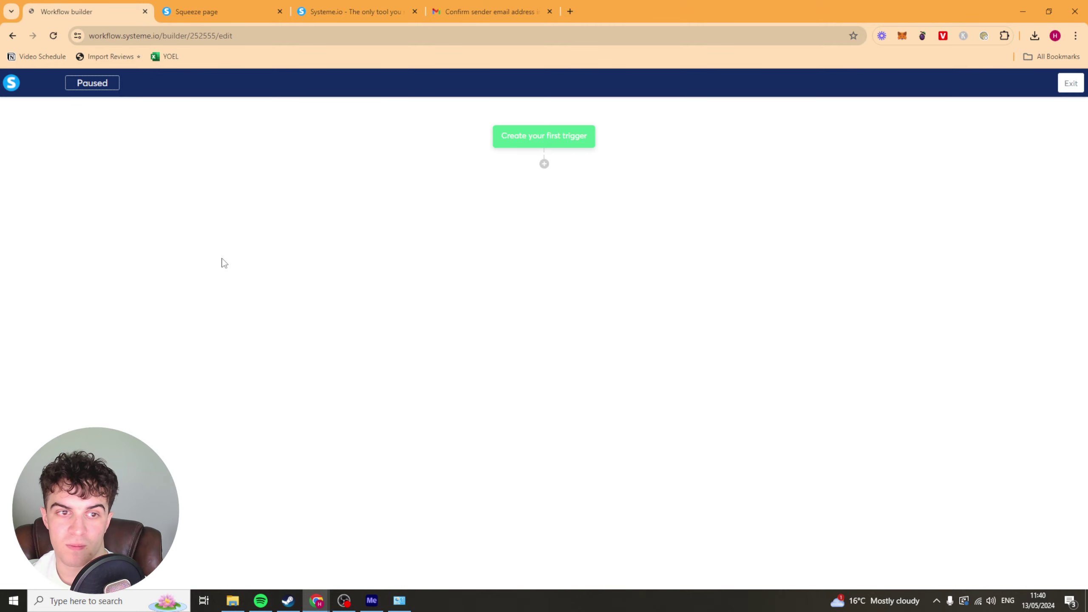
Look through the workflow's available actions, try to create "Enroll in a course bundle" with drip content, and close the form
click(544, 165)
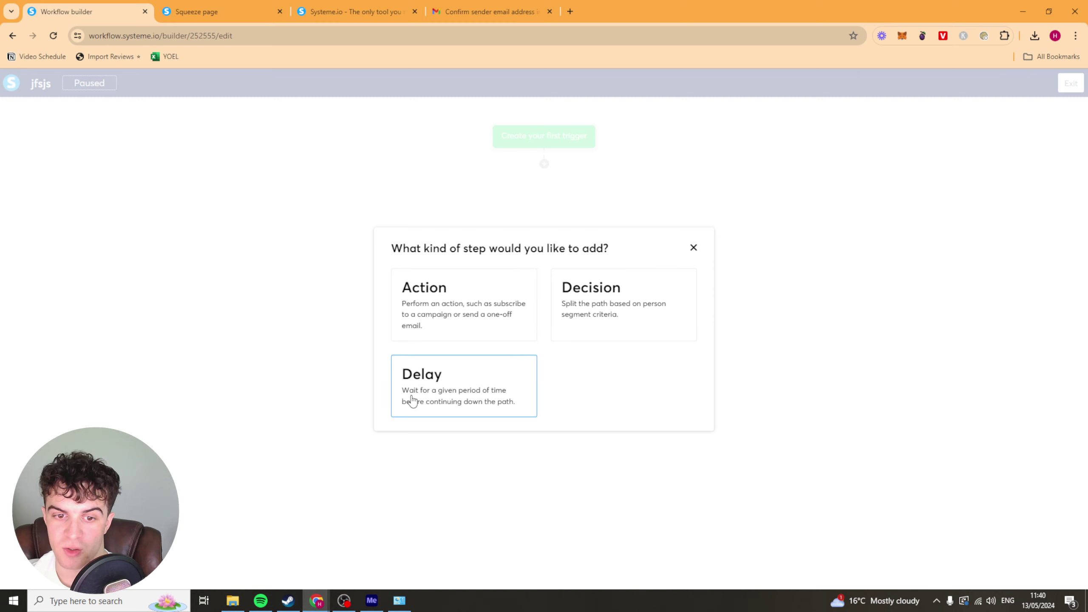
drag(418, 249, 565, 249)
click(435, 323)
click(477, 309)
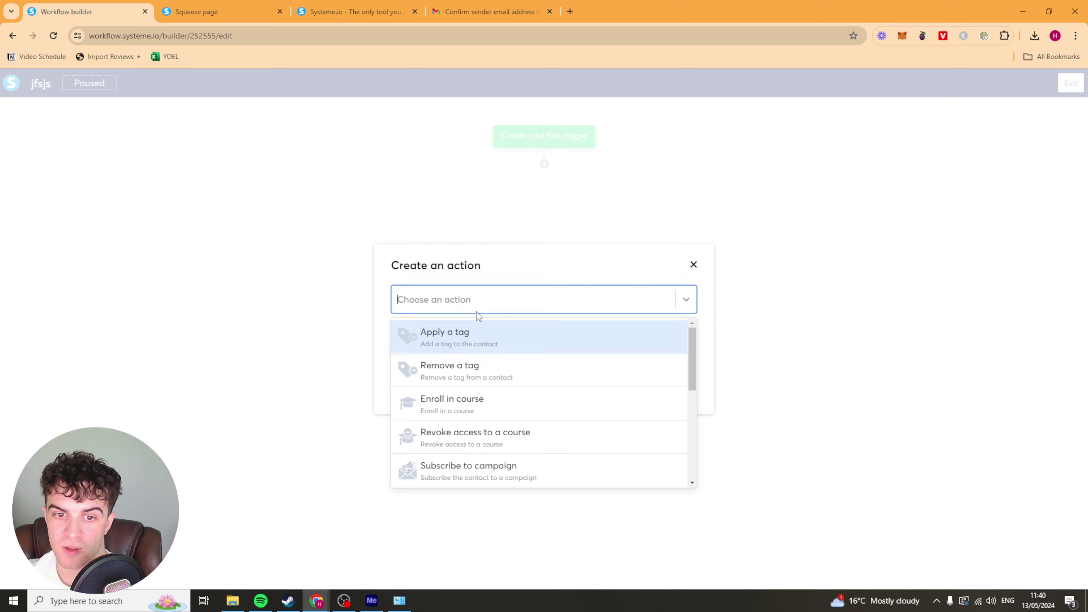
scroll(497, 386, down, 3)
scroll(498, 404, down, 5)
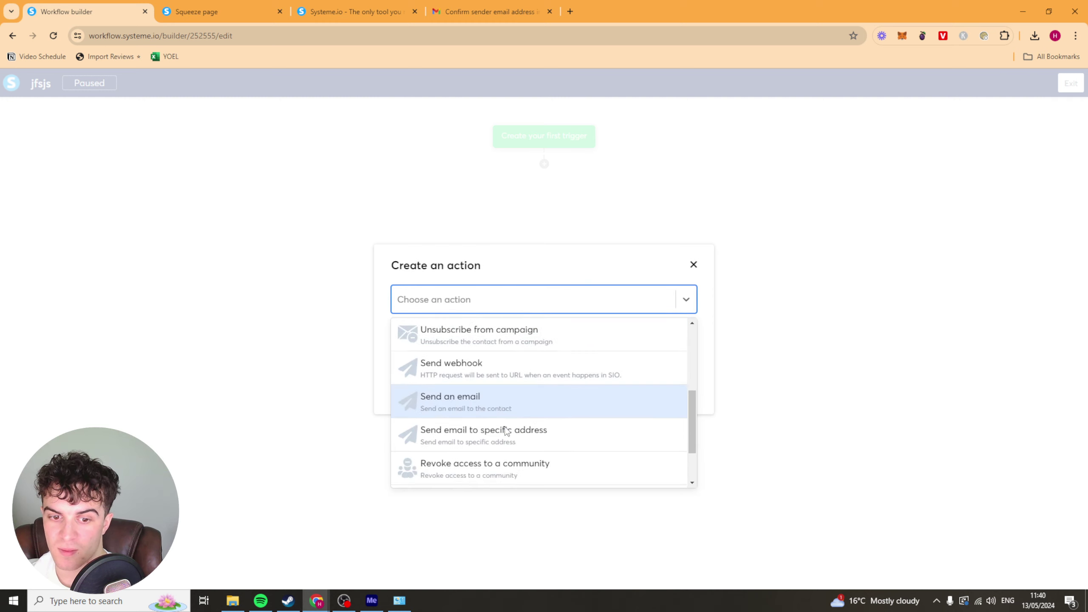
click(495, 448)
click(477, 322)
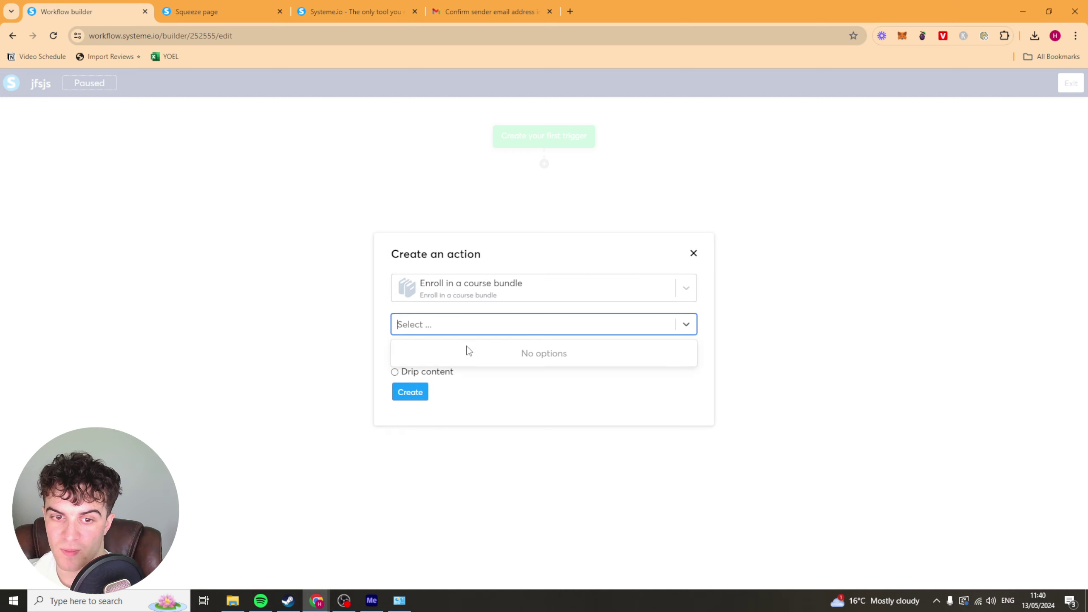
click(422, 393)
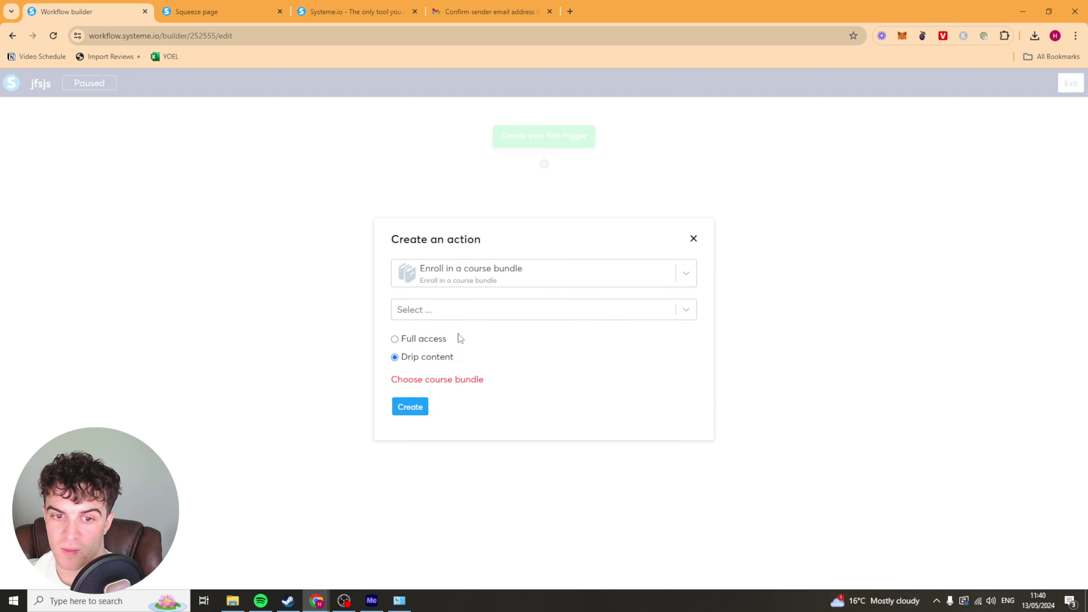
click(693, 238)
View the triggers available for the workflow and close the trigger form without choosing one
click(535, 141)
click(632, 289)
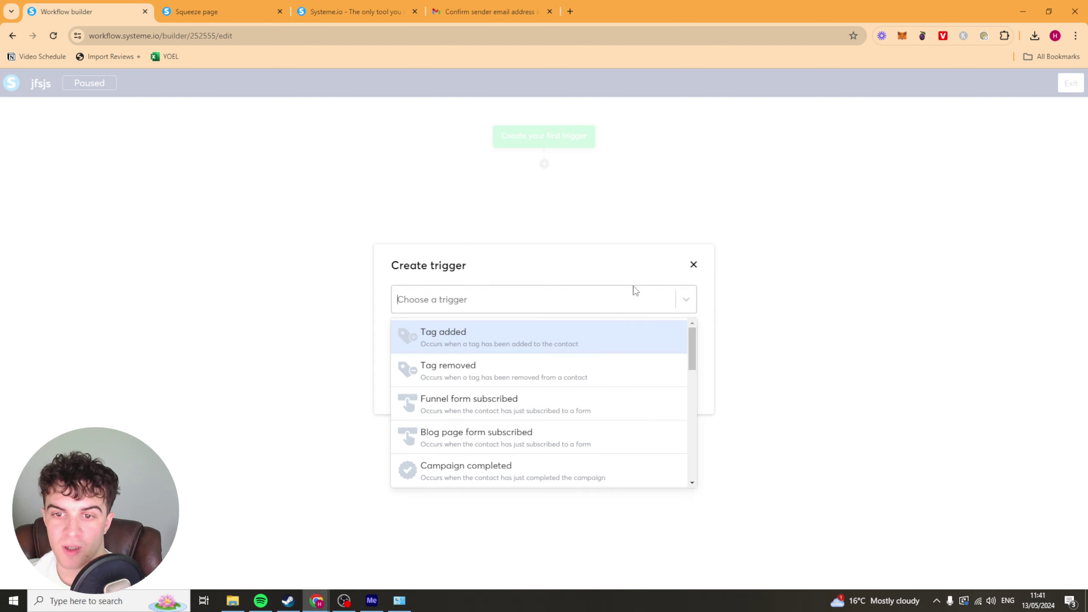
click(681, 289)
click(693, 265)
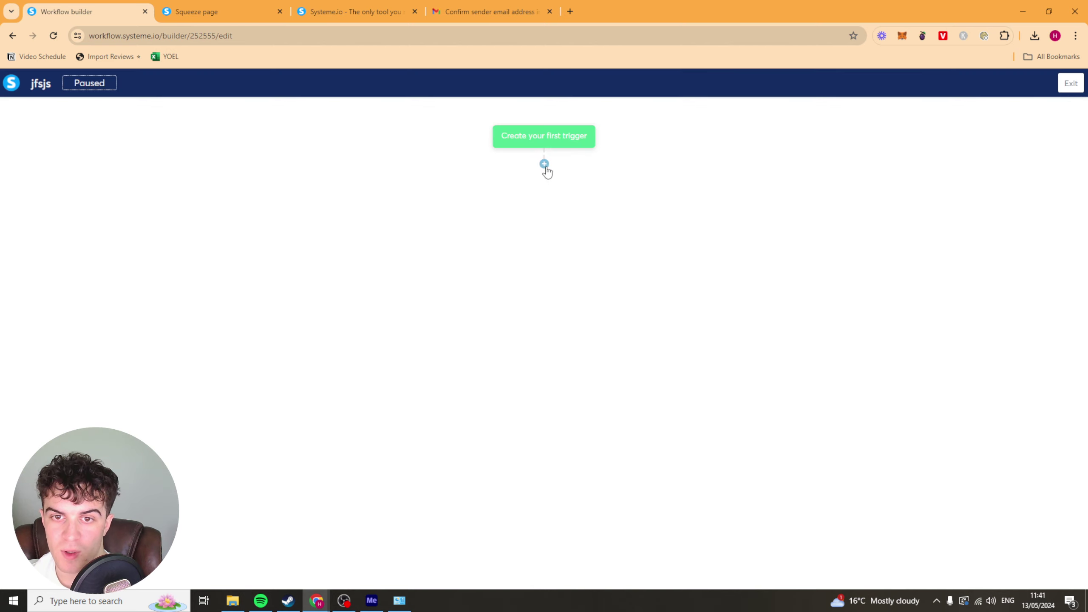
View the filters available for a workflow decision step and close the form without creating it
click(544, 165)
click(607, 306)
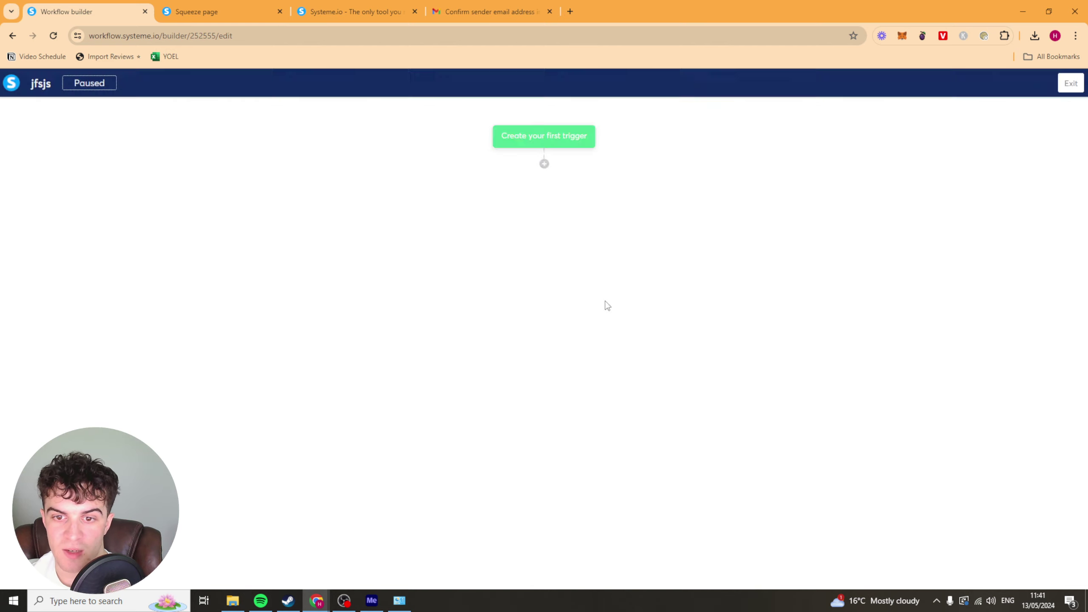
click(418, 265)
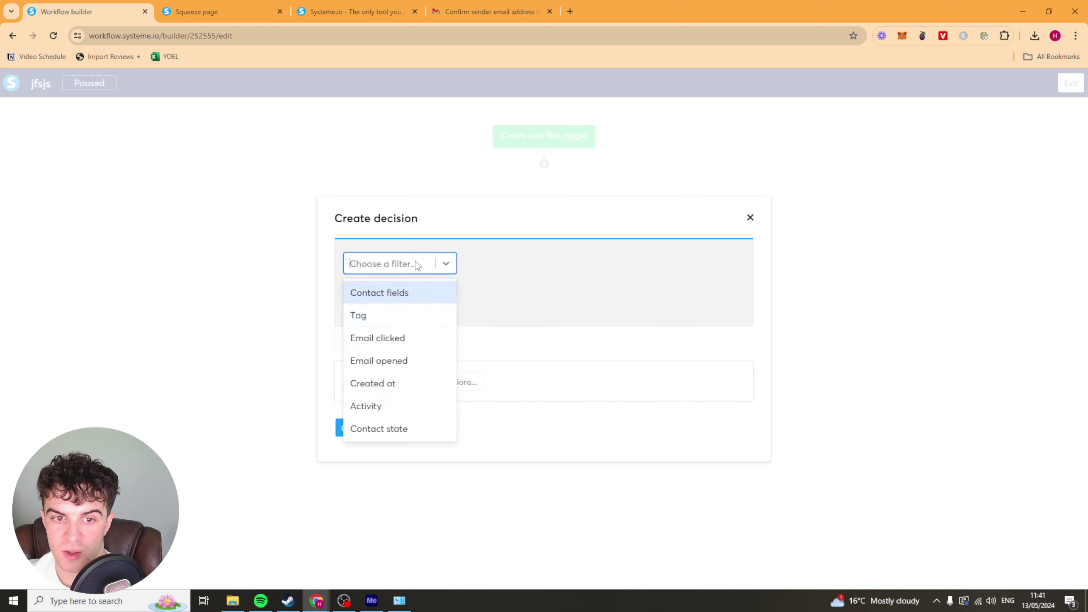
click(495, 337)
click(751, 218)
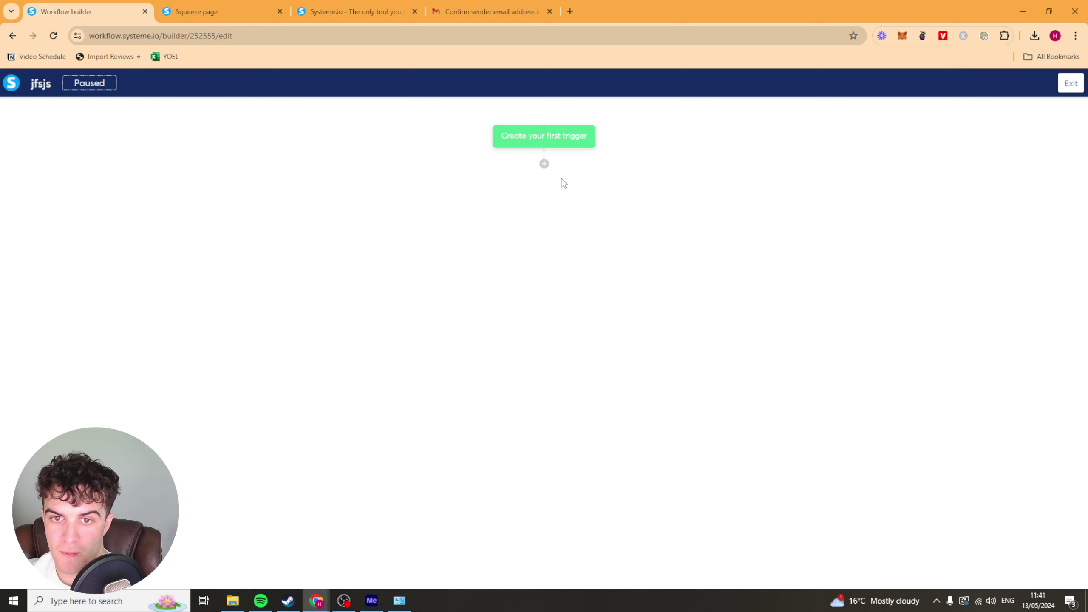
View the settings of a workflow delay step without creating it, and exit the workflow builder
click(544, 165)
click(454, 380)
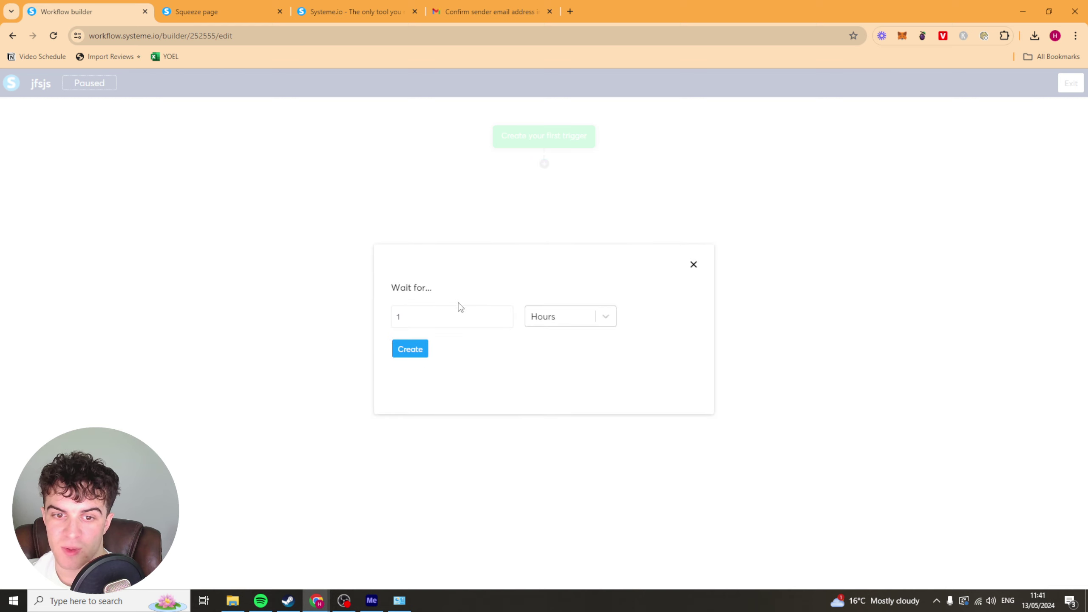
click(692, 273)
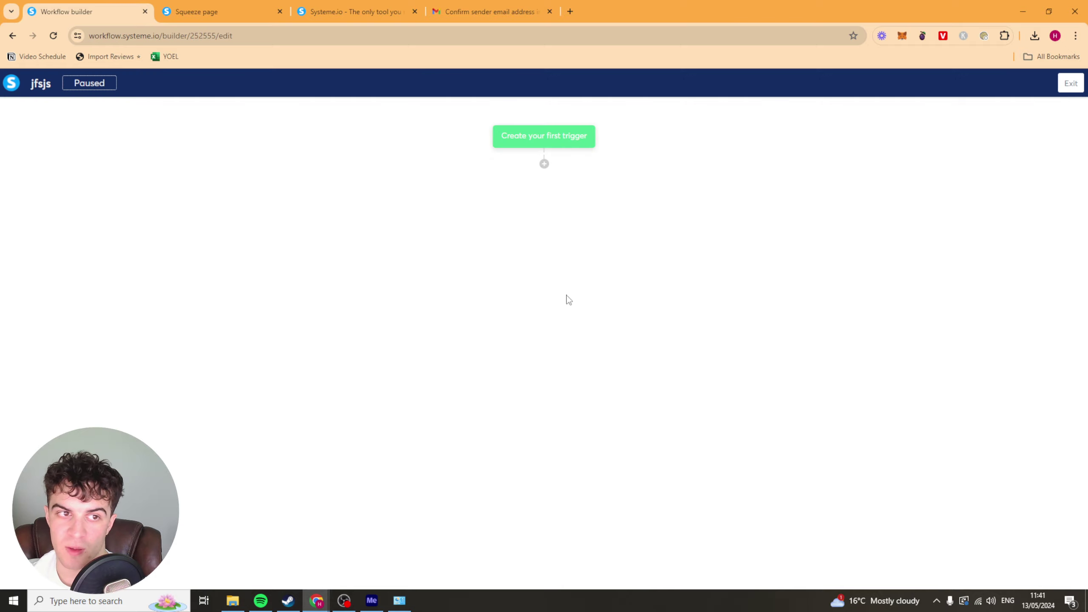
click(1069, 86)
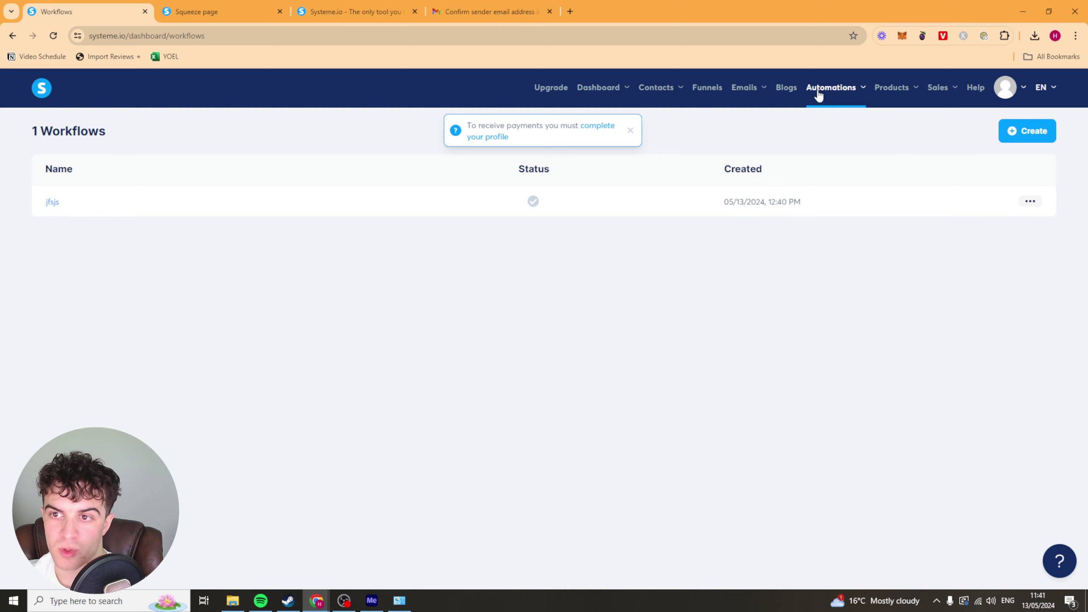
Review the form for creating a physical product, including its price, inventory, media and options sections
mouse_move(892, 93)
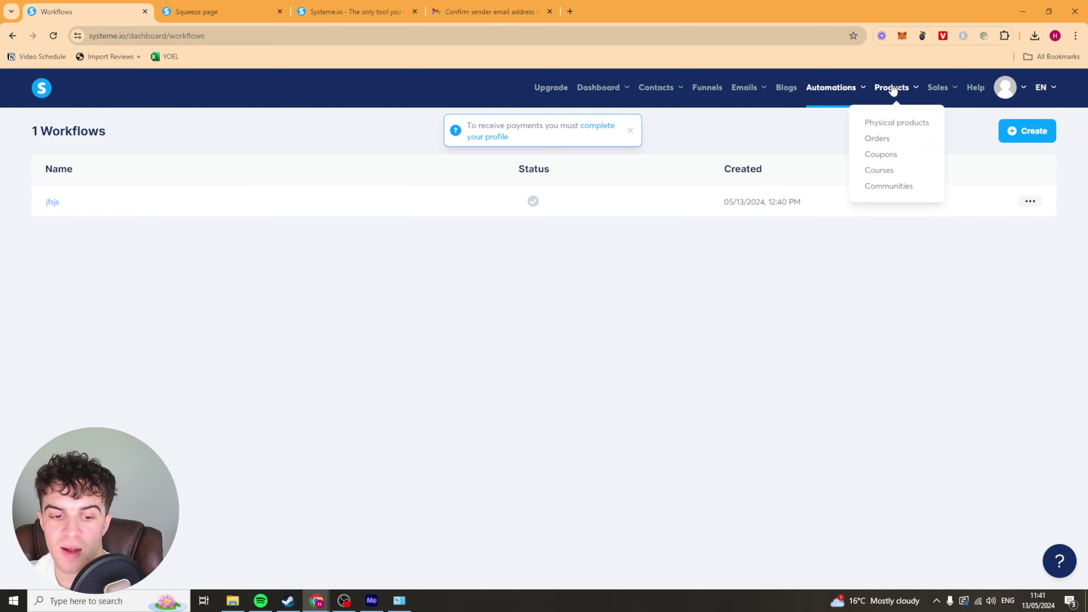
click(896, 122)
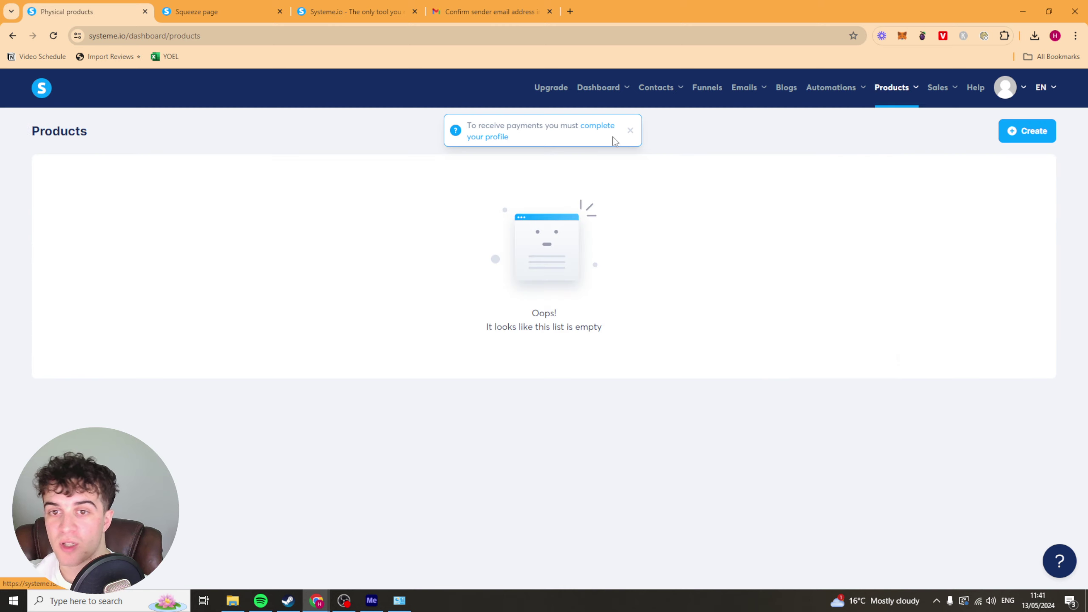
scroll(591, 195, down, 3)
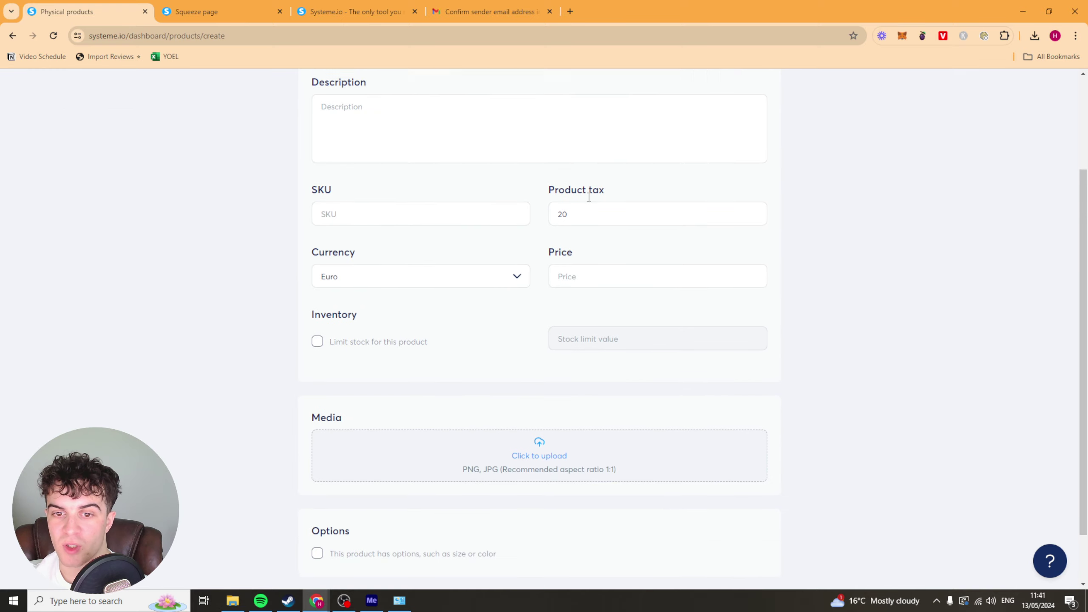
scroll(377, 178, up, 3)
scroll(450, 262, down, 4)
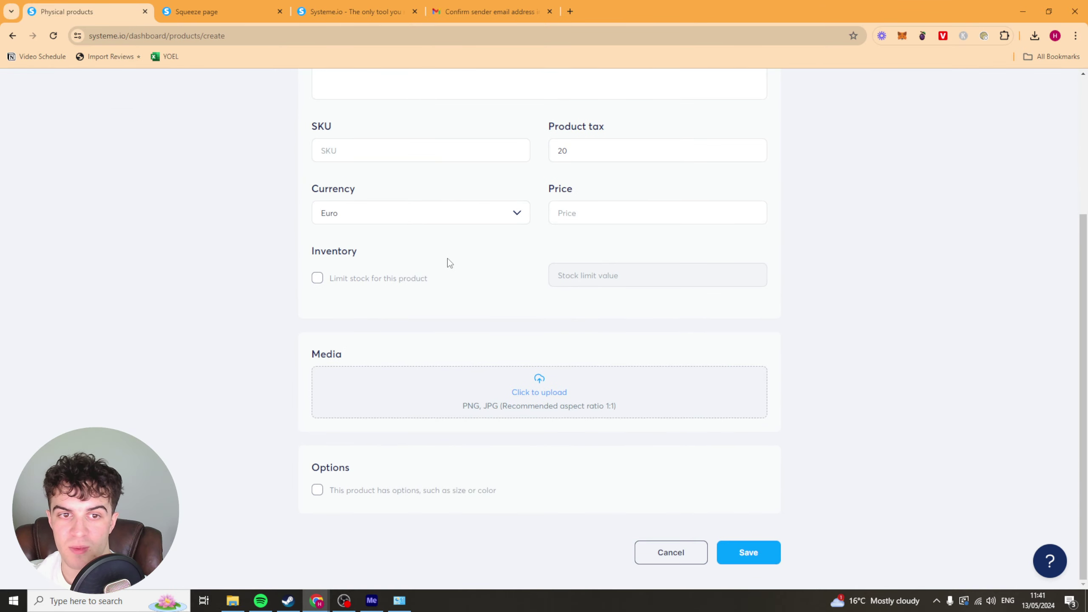
scroll(846, 422, up, 4)
View the product orders list and the coupon creation form, closing the form without saving
mouse_move(886, 107)
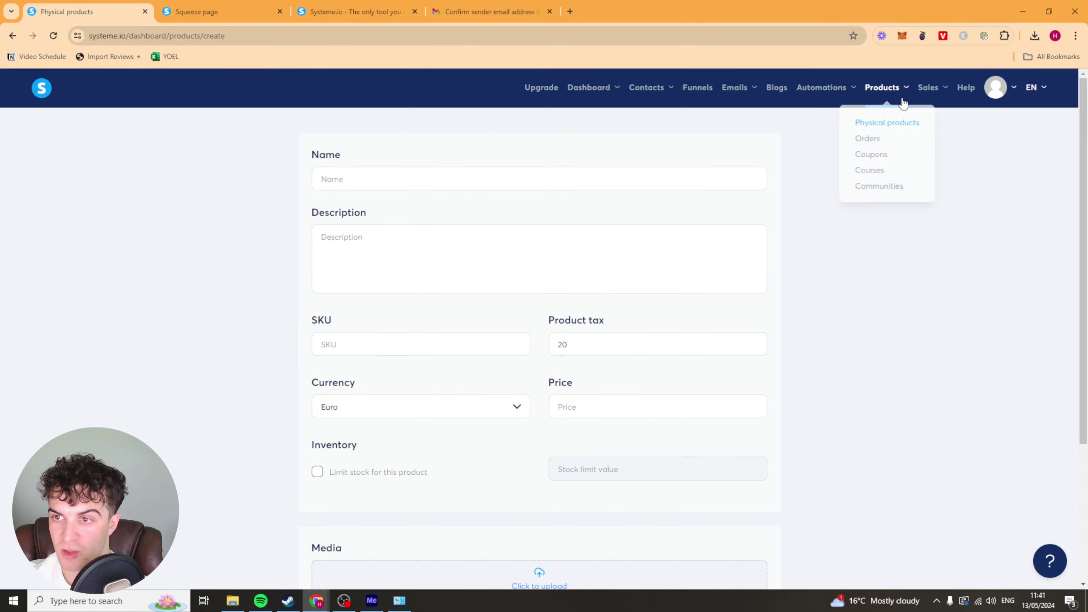
click(876, 145)
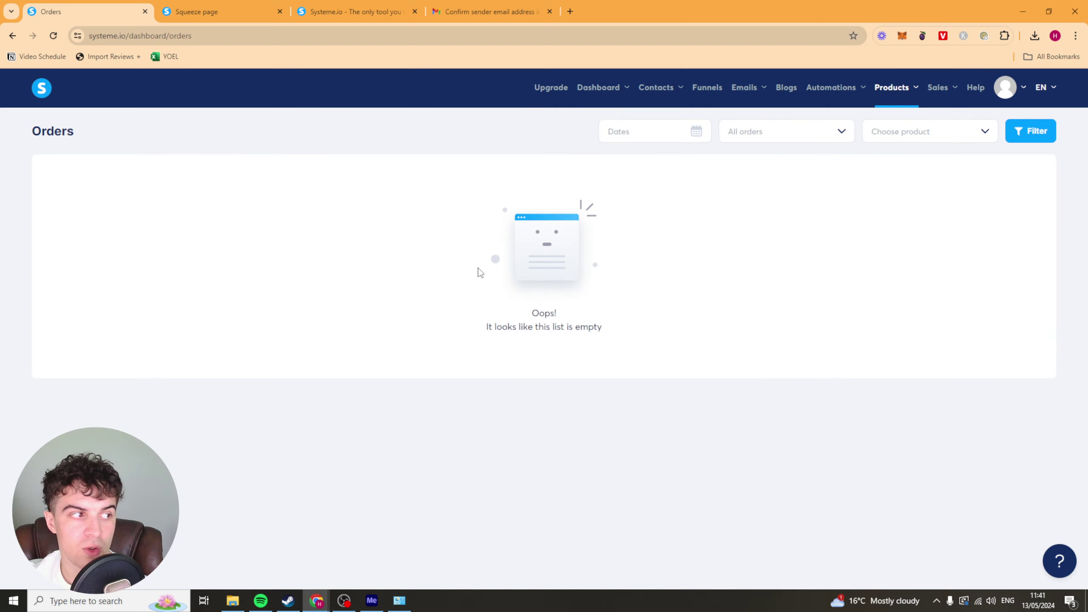
mouse_move(913, 90)
click(892, 163)
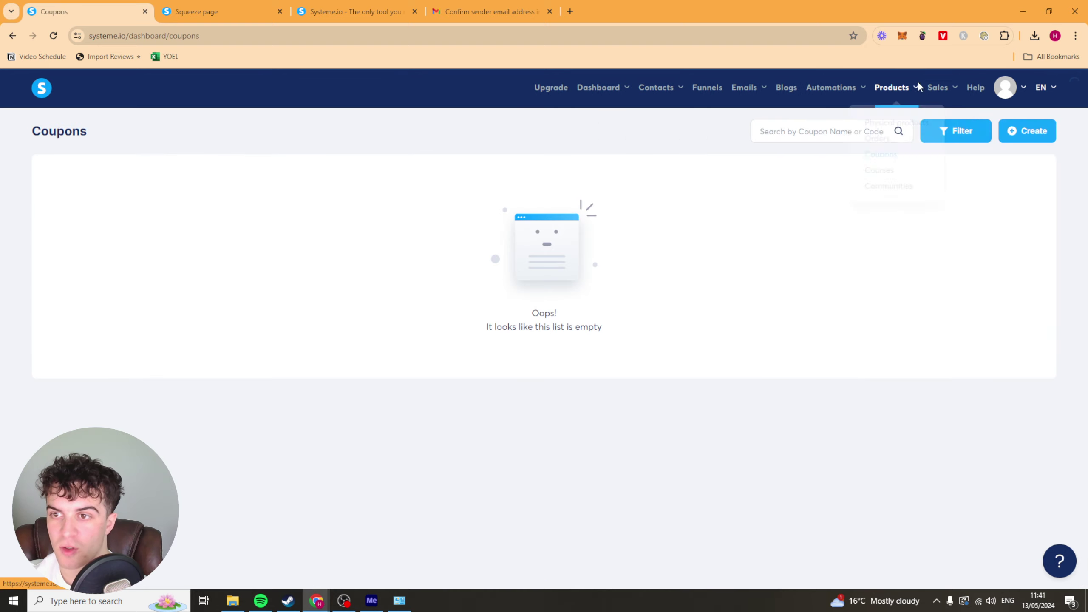
click(1028, 131)
click(706, 198)
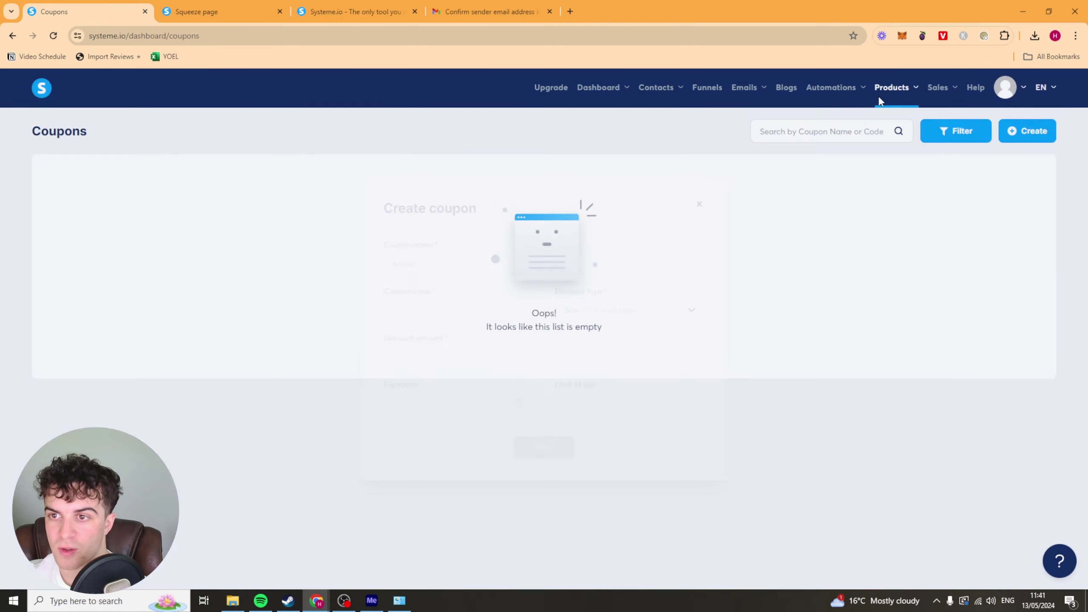
Review the form for adding a new course without saving it, and view the Communities page
mouse_move(908, 91)
click(880, 170)
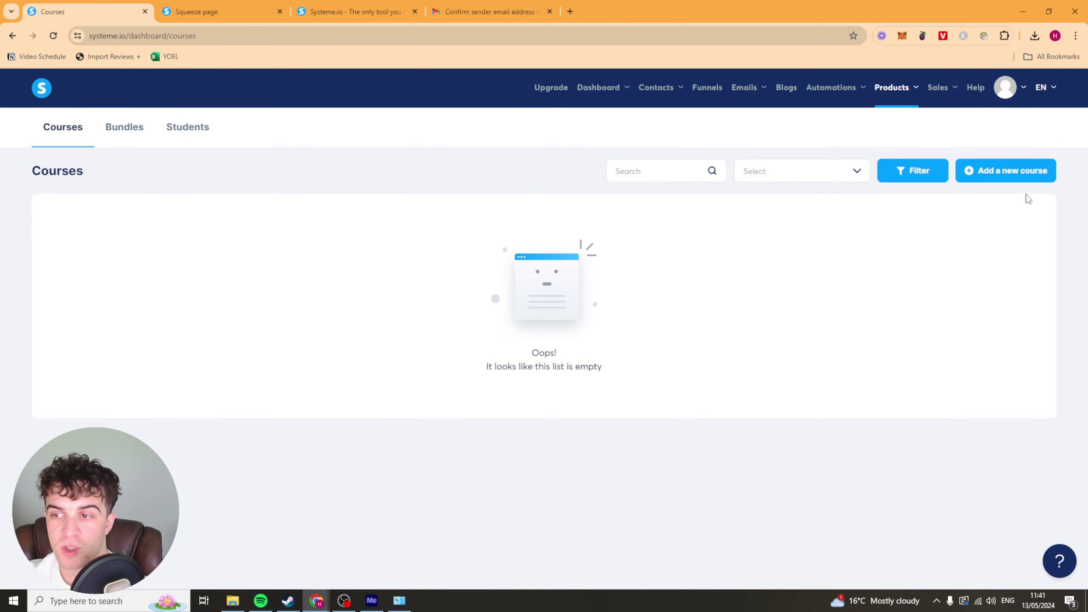
click(1029, 173)
middle_click(660, 372)
scroll(660, 371, up, 6)
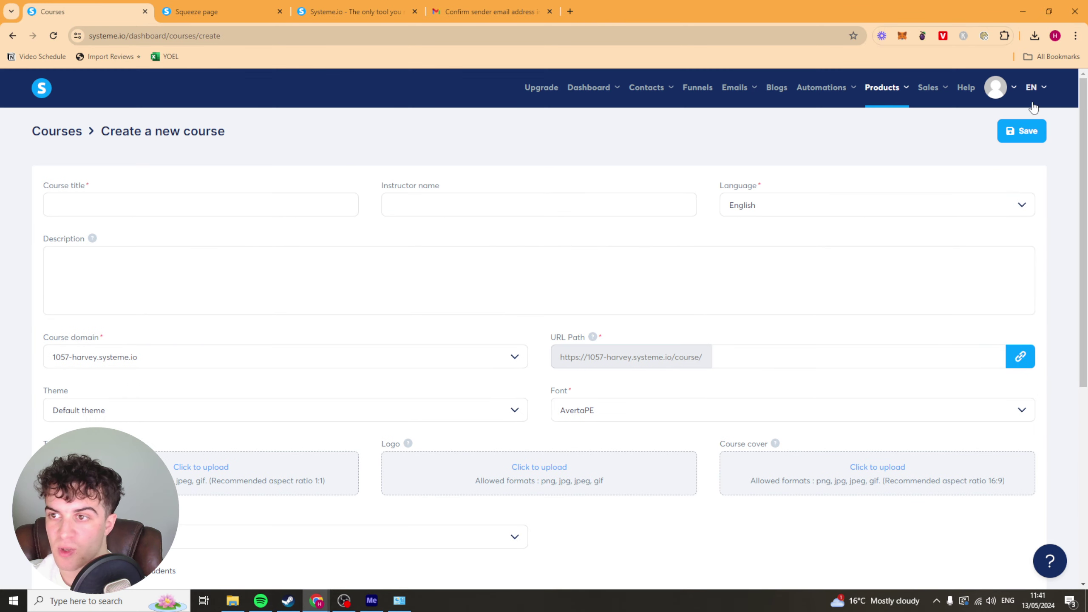
mouse_move(895, 89)
click(890, 187)
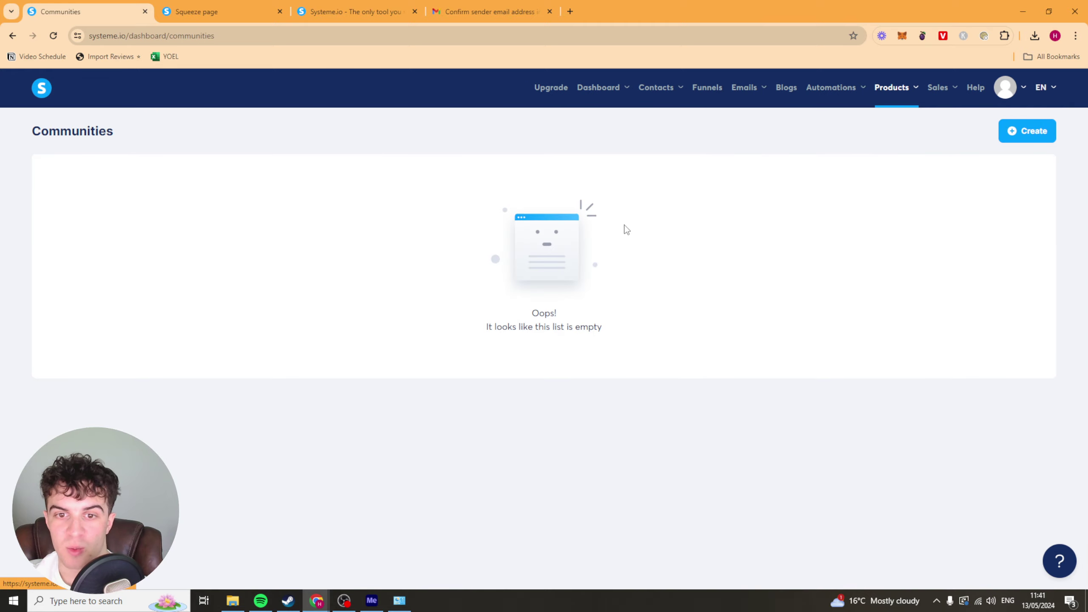
View the sales transactions list and the subscriptions list
mouse_move(938, 95)
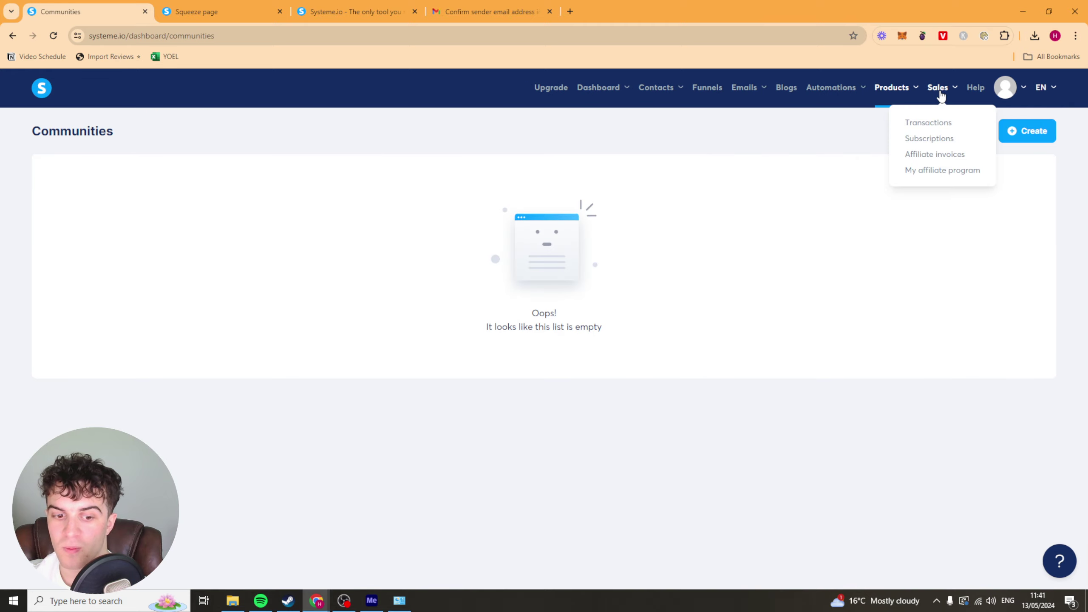
click(929, 123)
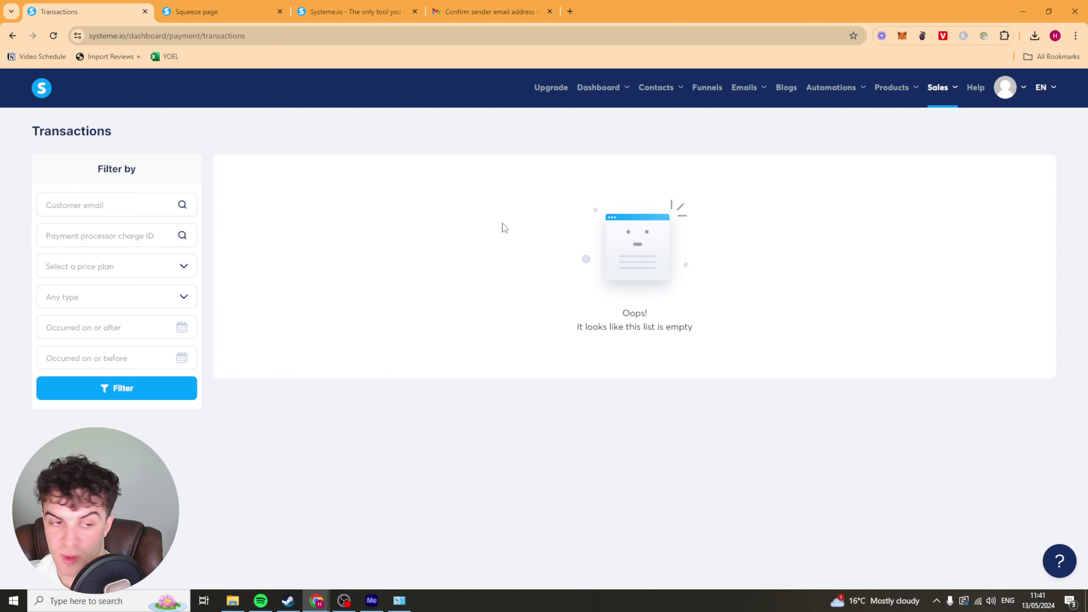
drag(502, 226, 551, 295)
click(509, 304)
mouse_move(938, 94)
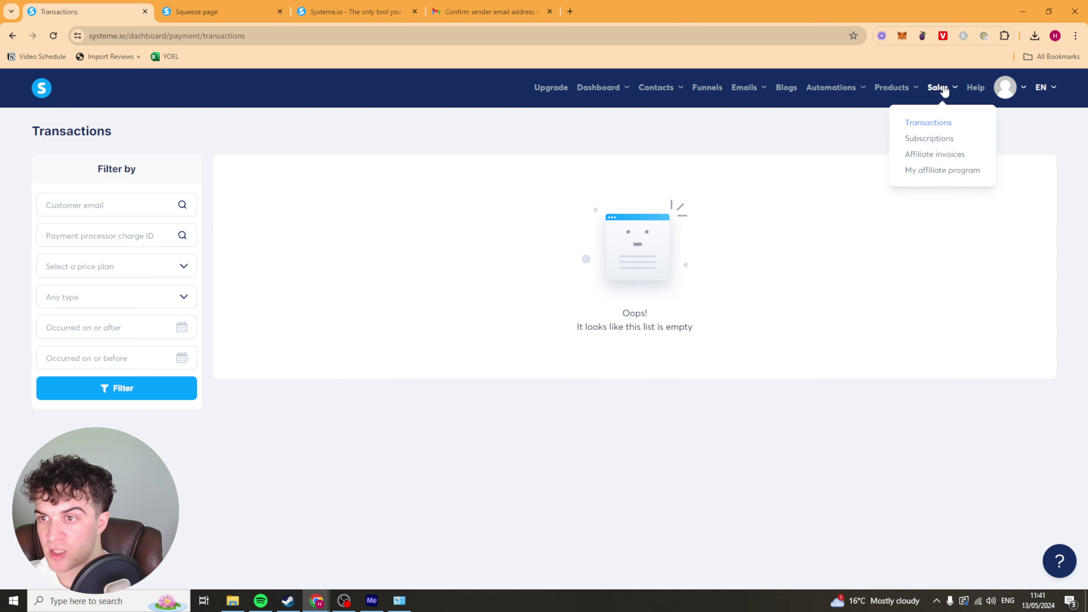
click(938, 138)
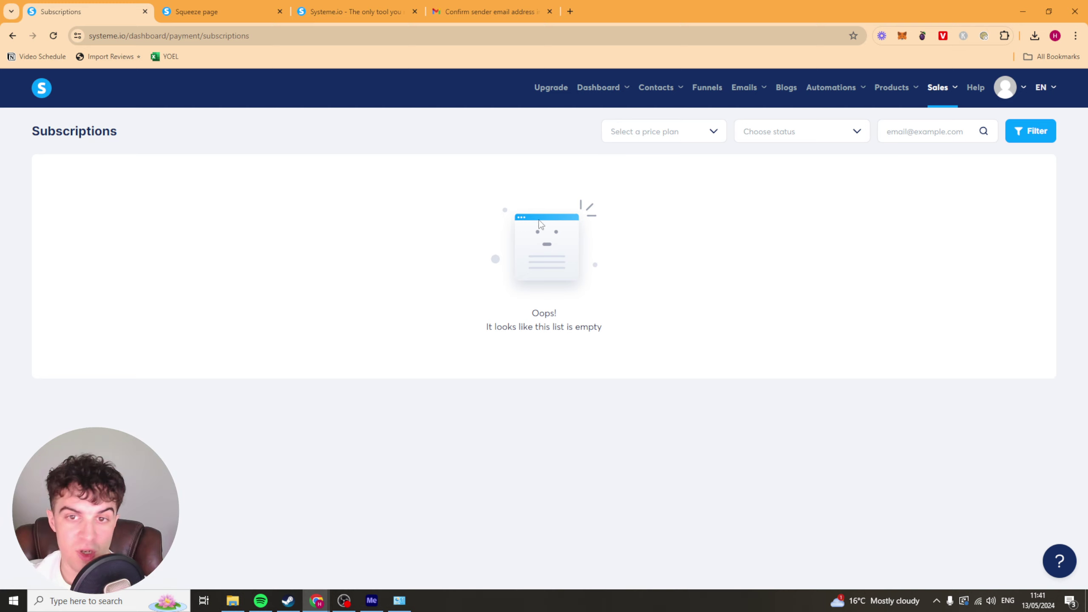
View the affiliate invoices and the affiliate program dashboard
mouse_move(946, 91)
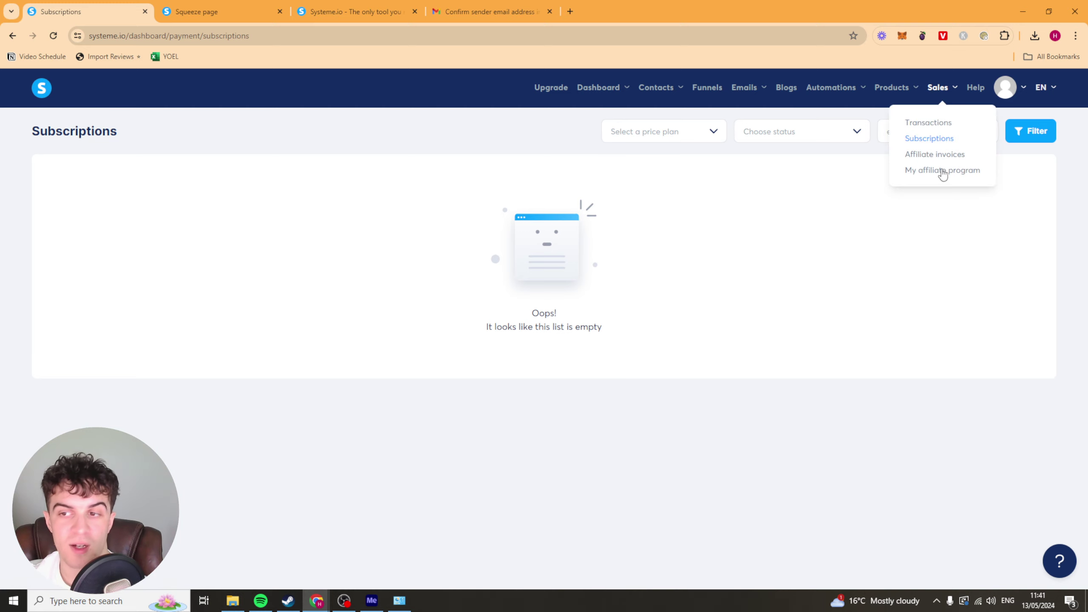
click(938, 154)
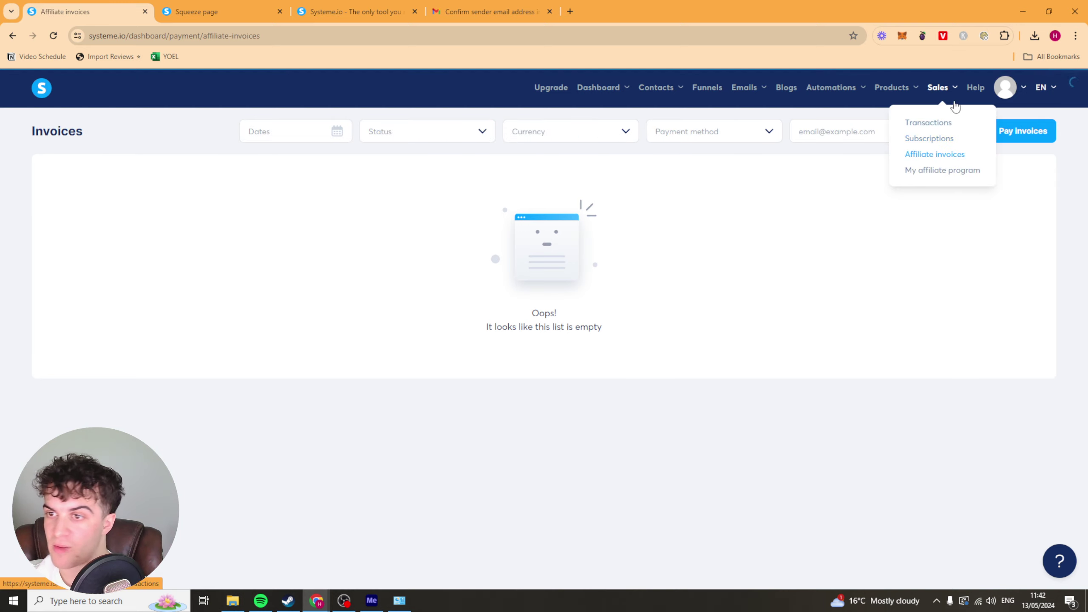
click(942, 170)
scroll(678, 236, down, 1)
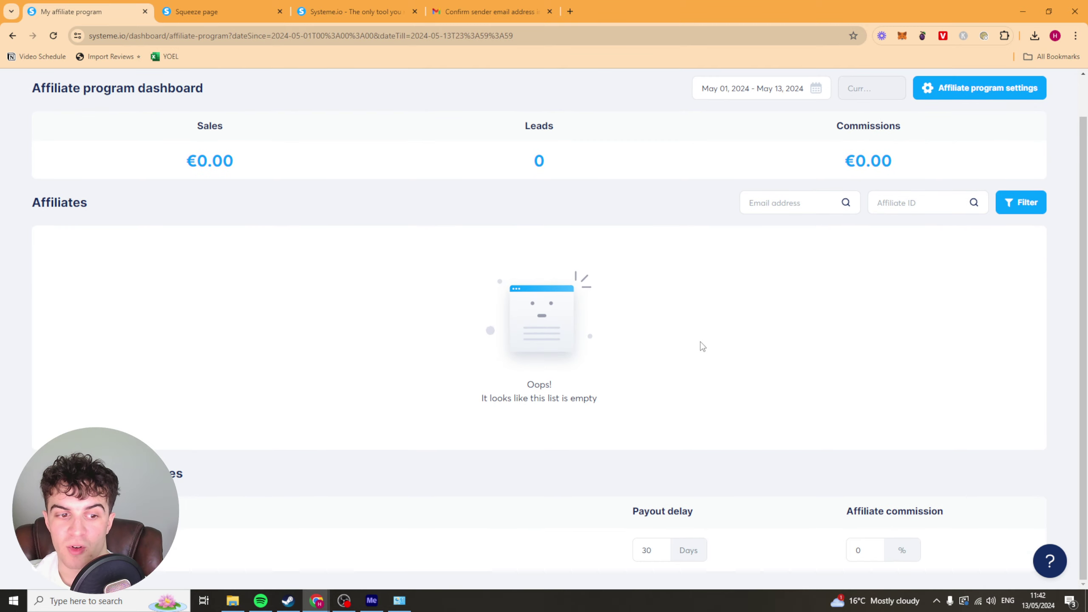
Open the account settings and view the Profile, Account and My plan pages
scroll(700, 345, up, 1)
mouse_move(996, 88)
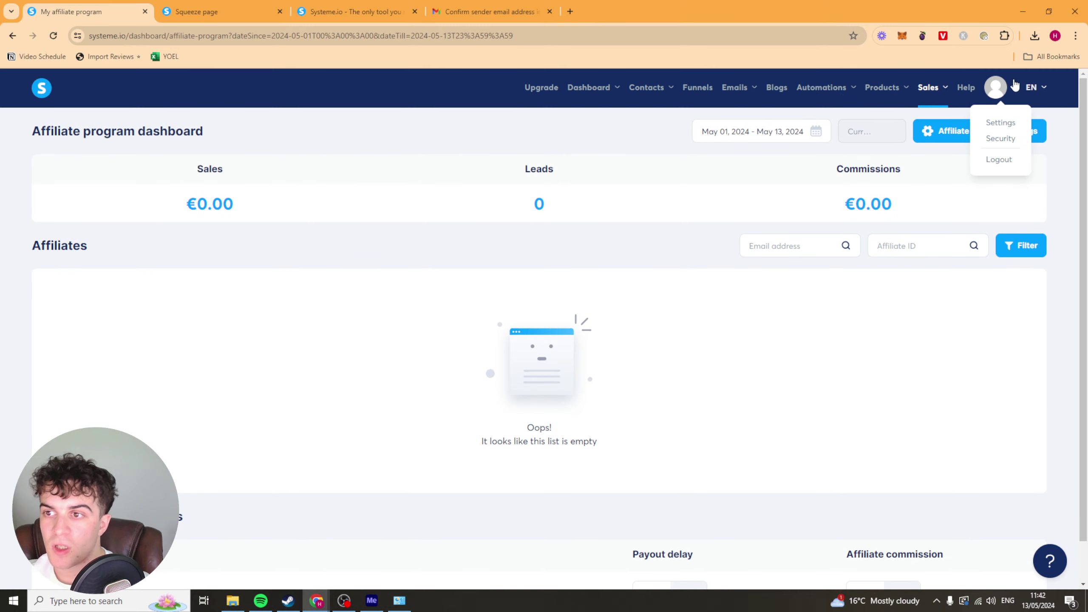
click(1001, 120)
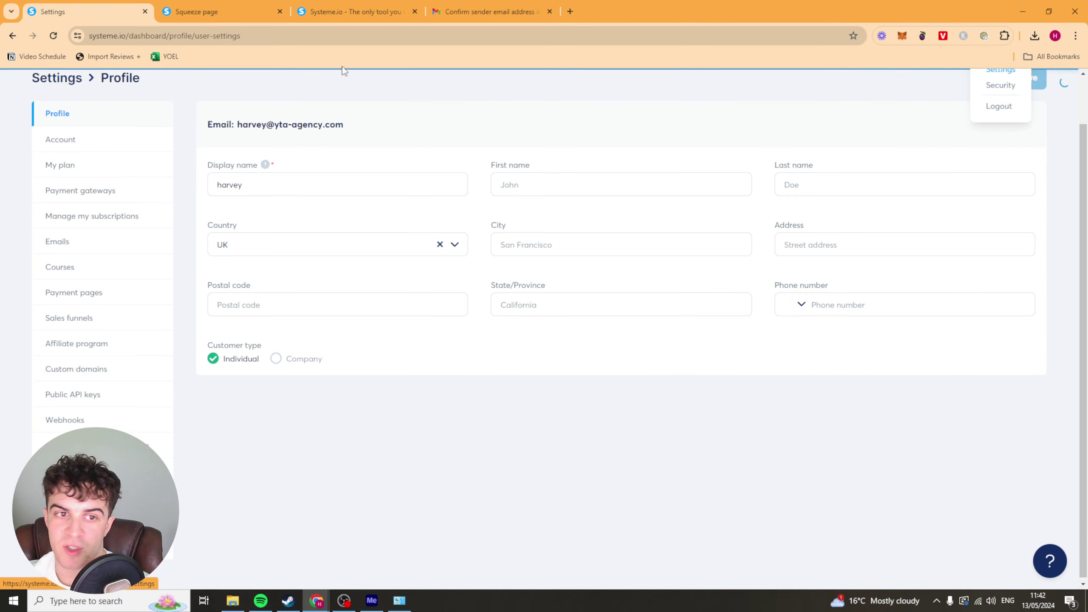
click(65, 141)
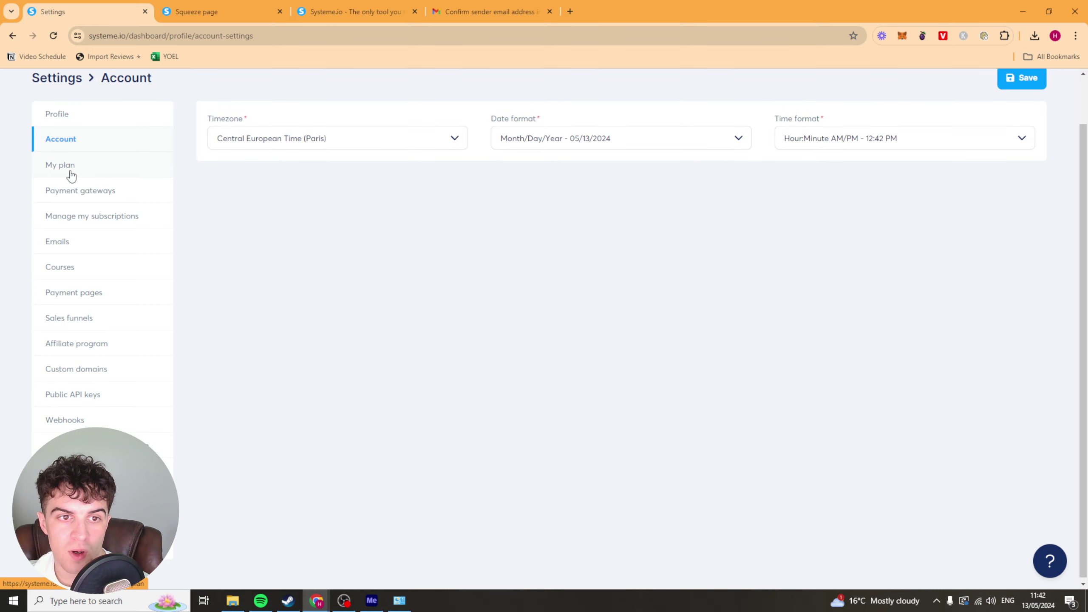
click(68, 168)
Review the full list of payment gateways that can be connected in the settings
click(95, 197)
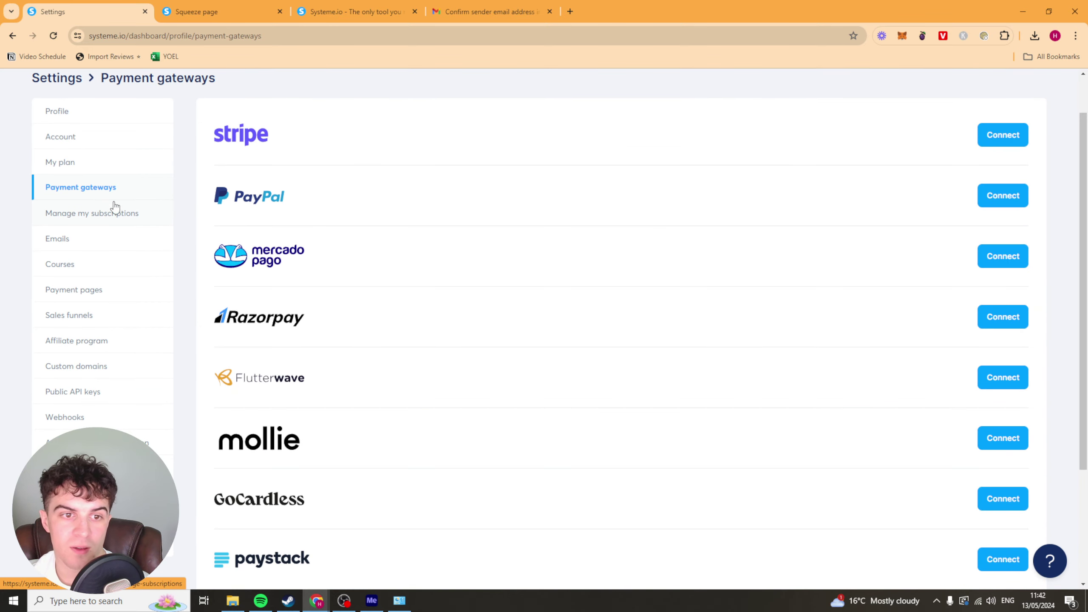
scroll(642, 428, down, 3)
scroll(381, 231, up, 4)
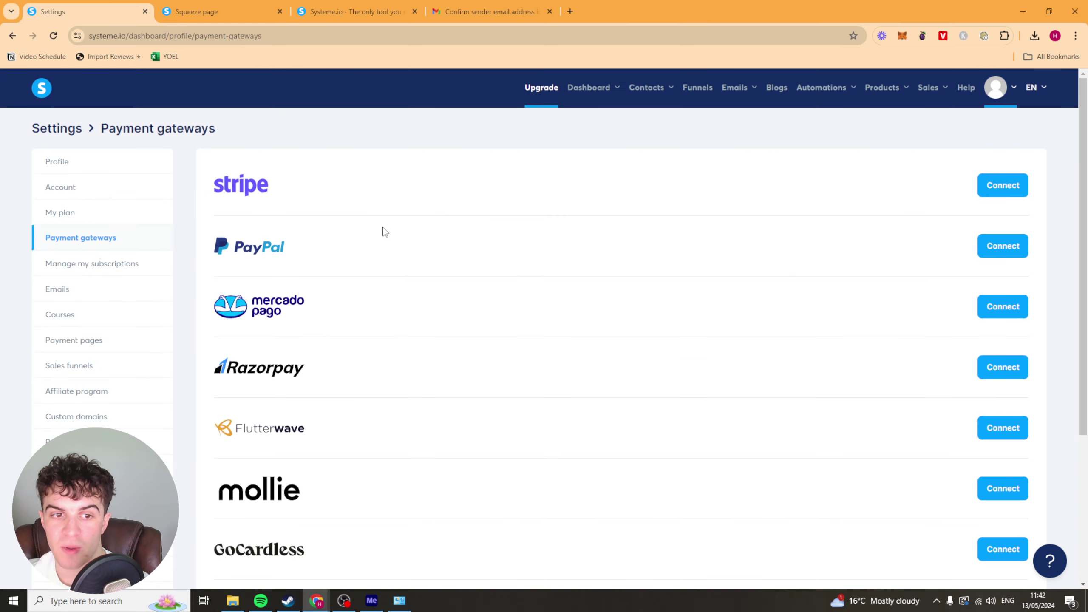
scroll(408, 360, down, 4)
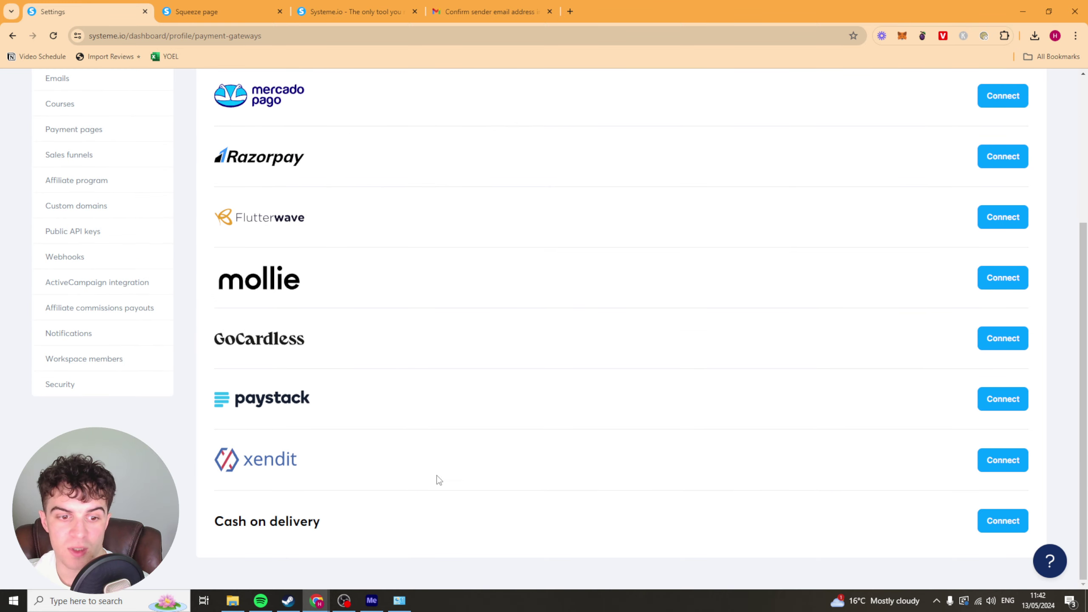
scroll(300, 163, up, 4)
scroll(505, 325, down, 4)
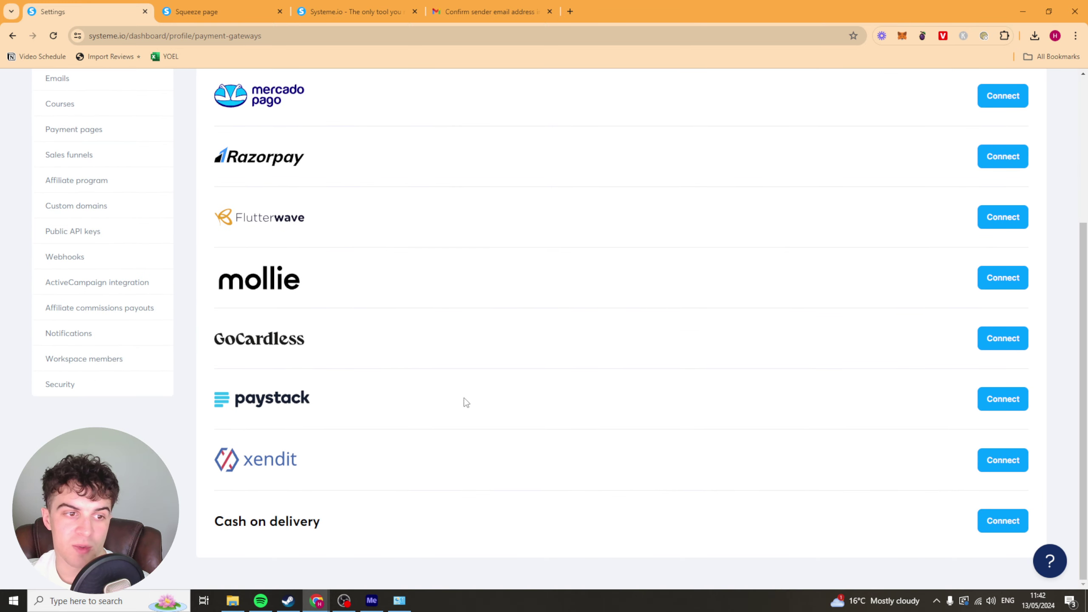
scroll(468, 402, up, 4)
View the settings pages for managing subscriptions, emails and courses
click(91, 268)
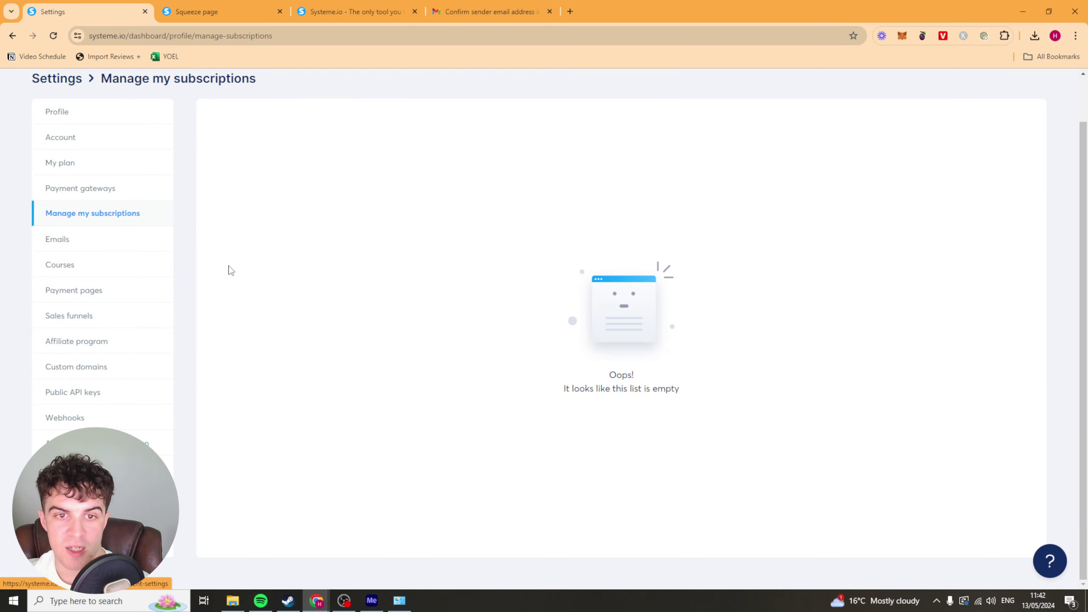
click(56, 243)
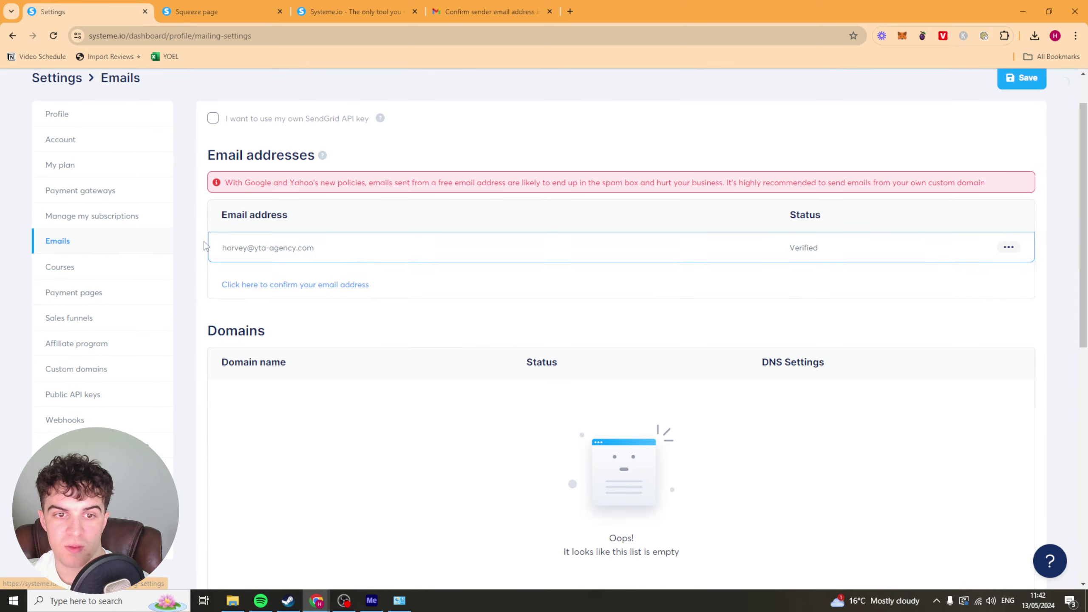
click(62, 270)
Review the payment page settings, from the default currency through the terms and conditions to the sales invoice footer
click(92, 295)
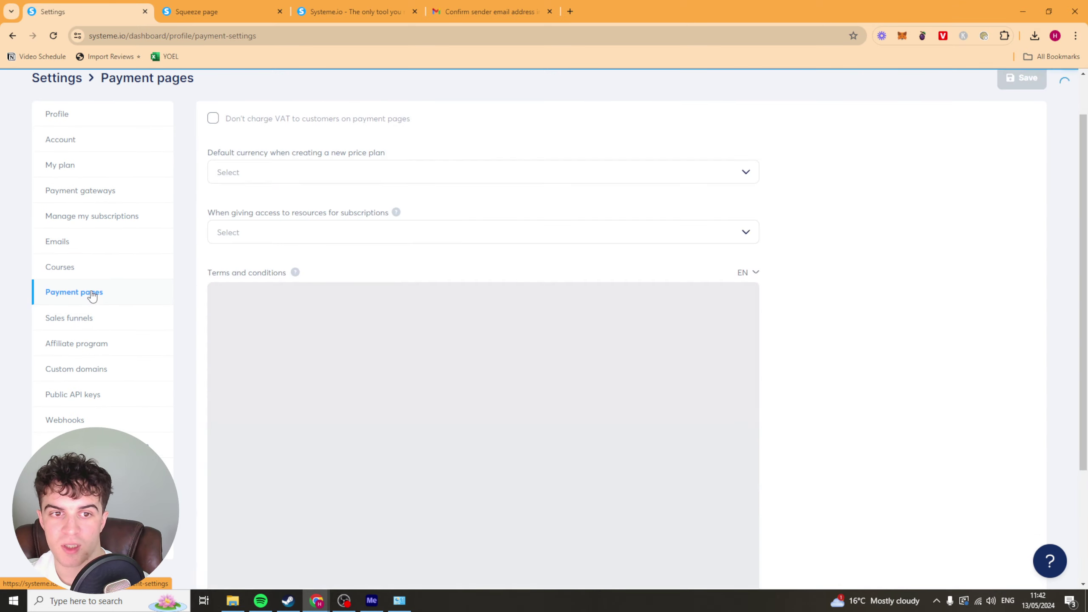
scroll(790, 292, down, 5)
scroll(817, 305, down, 5)
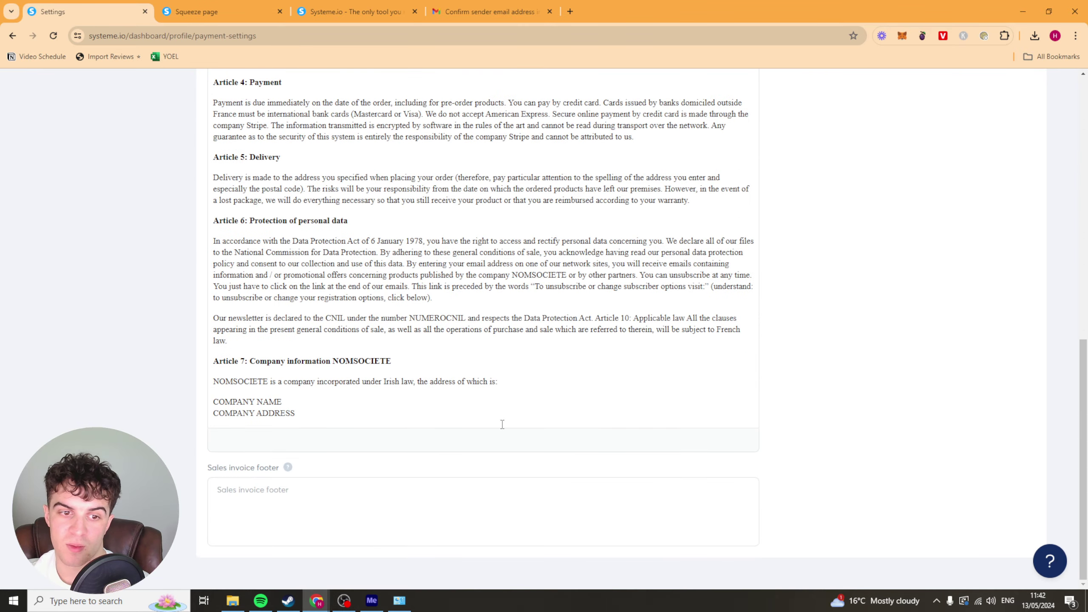
scroll(500, 423, up, 10)
View the sales funnels, affiliate program and custom domains settings
click(81, 380)
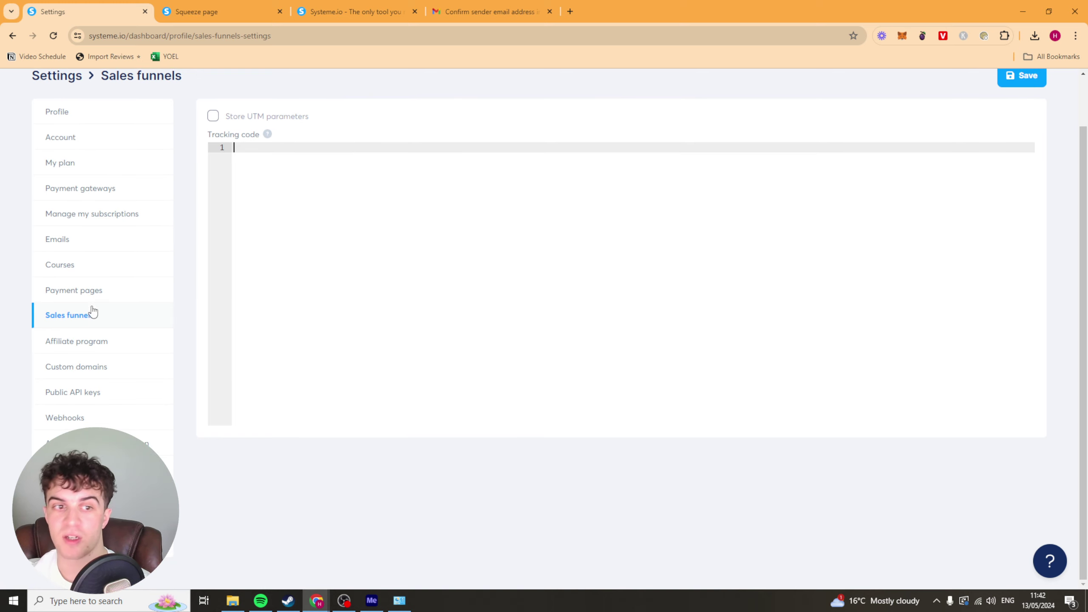
click(94, 343)
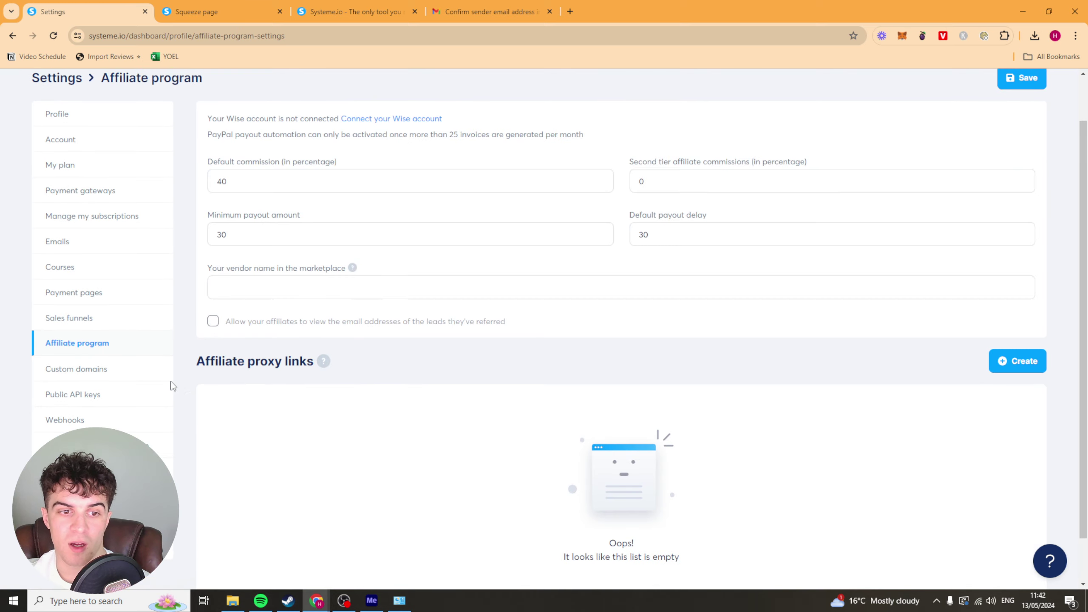
click(111, 378)
Read the usage instructions on the Public API keys settings page
click(87, 394)
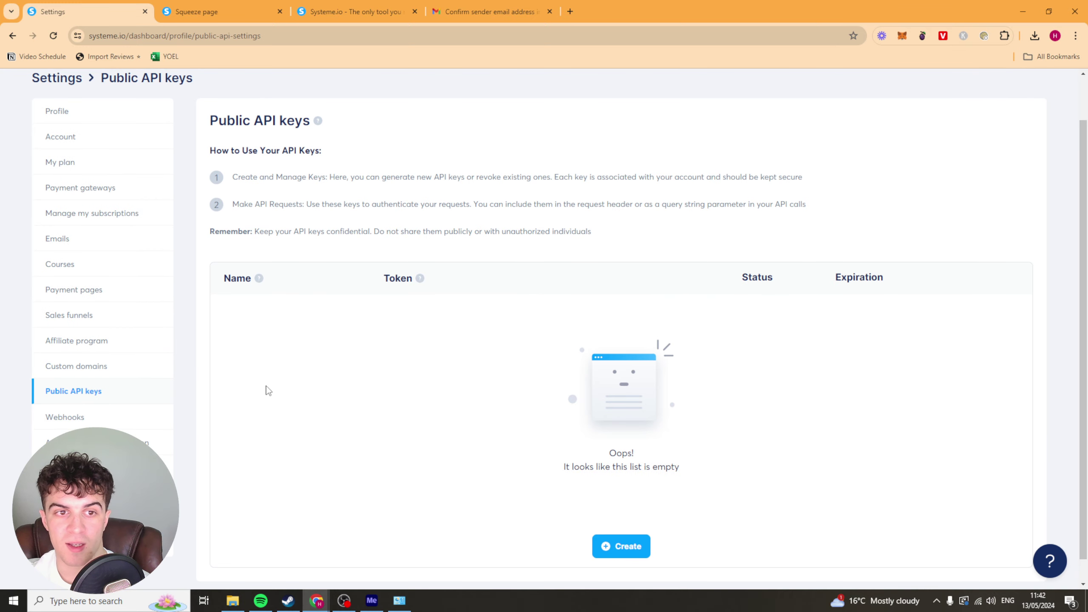
drag(406, 177, 580, 176)
click(537, 312)
scroll(616, 408, down, 1)
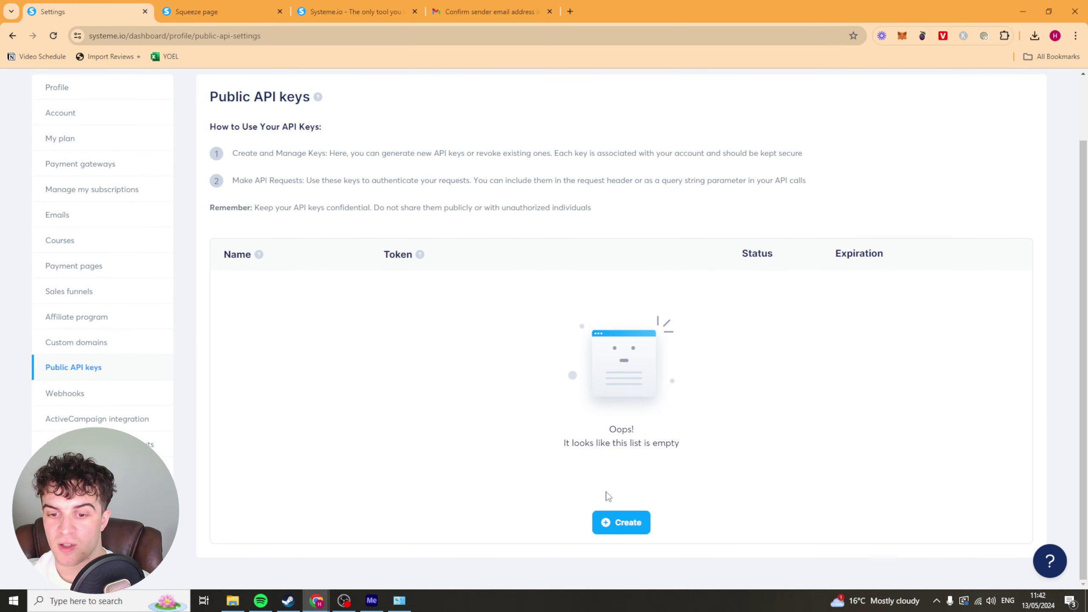
View the webhooks, ActiveCampaign integration and notifications settings
click(68, 399)
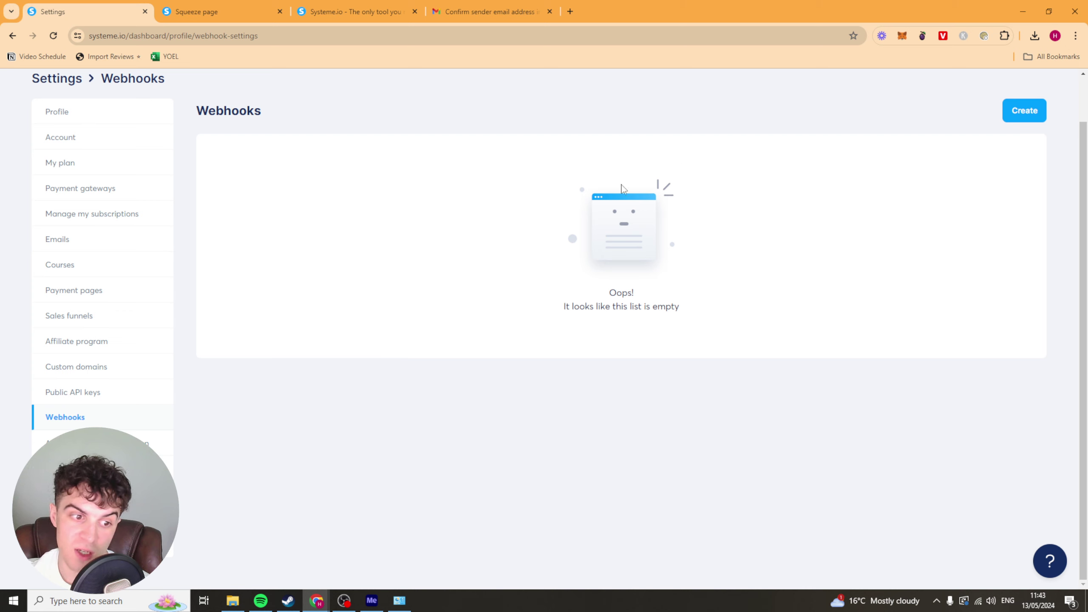
click(95, 443)
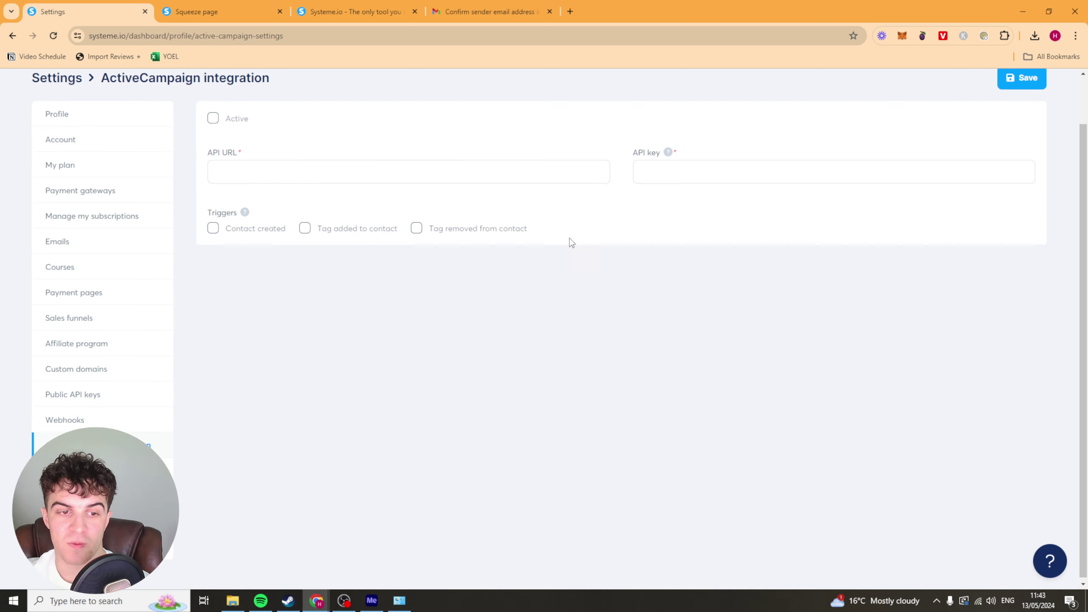
click(154, 470)
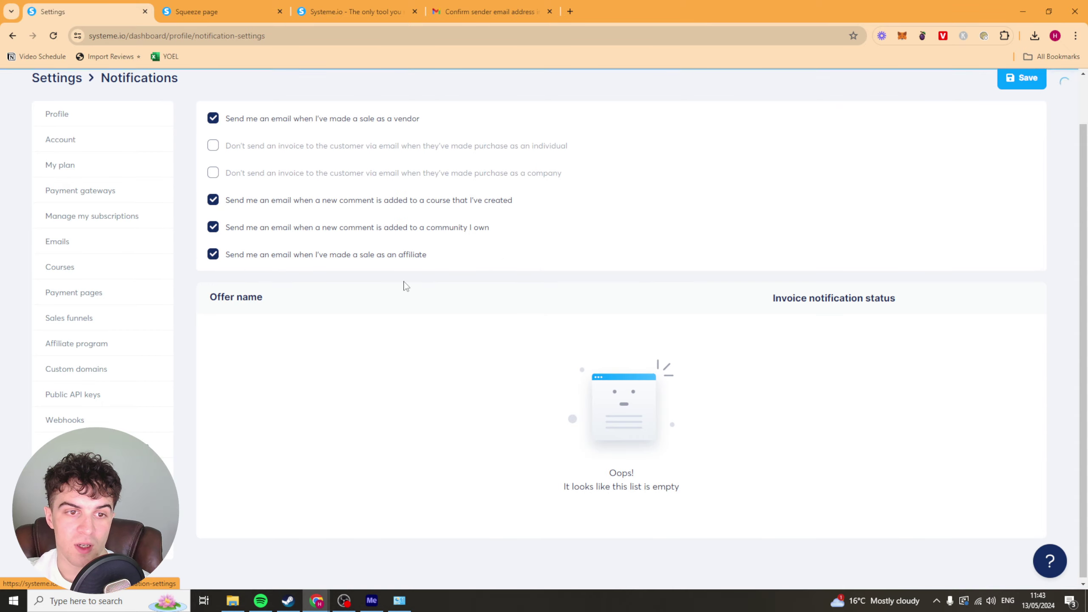
Check the assistant invitation form under workspace members without sending an invite, and view the Security settings
click(159, 496)
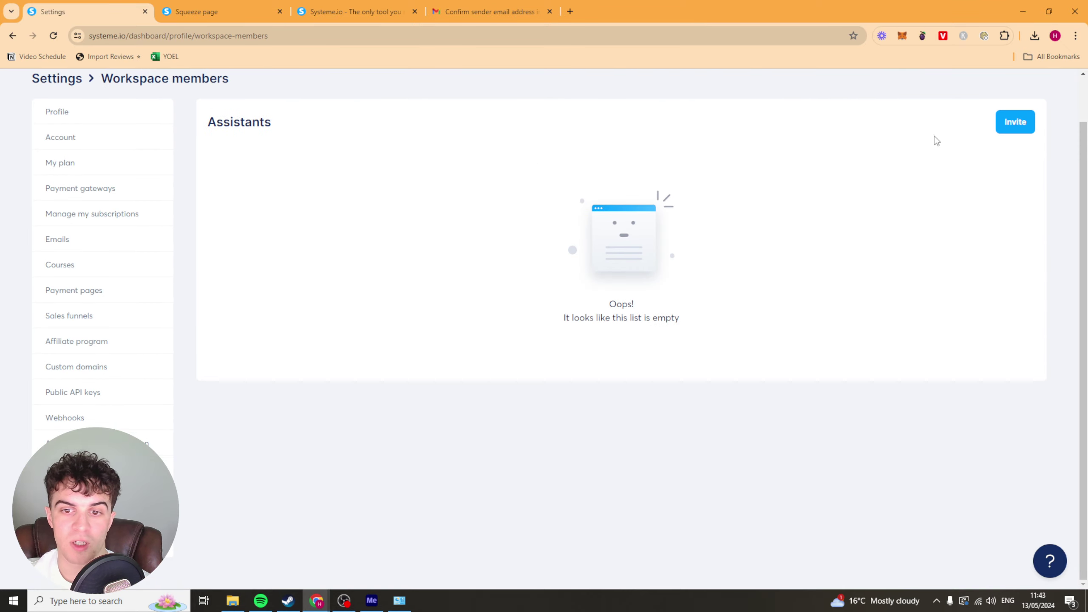
click(1015, 124)
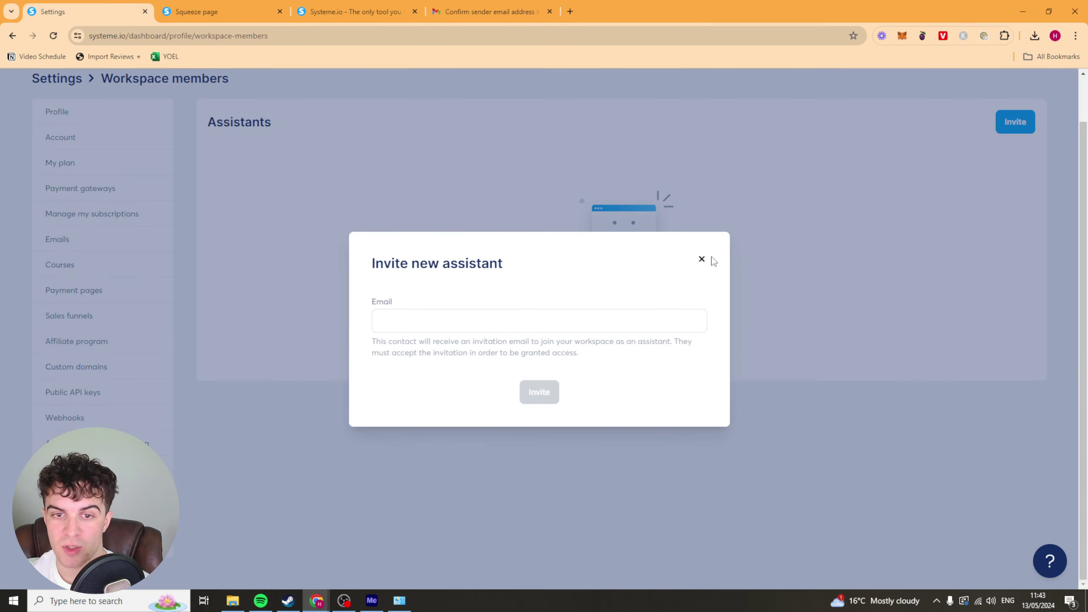
click(707, 259)
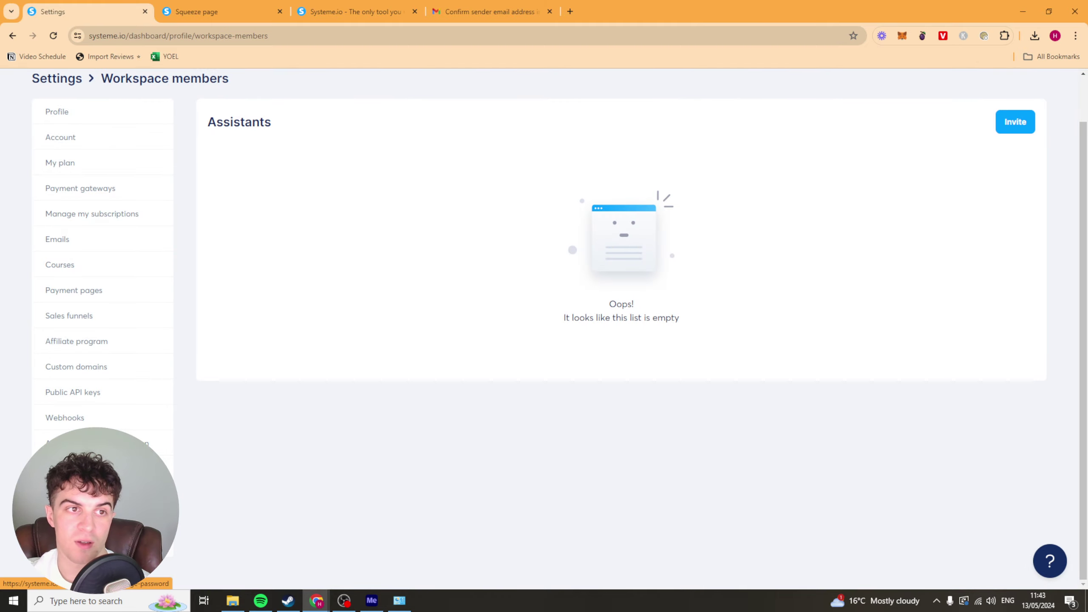
click(68, 469)
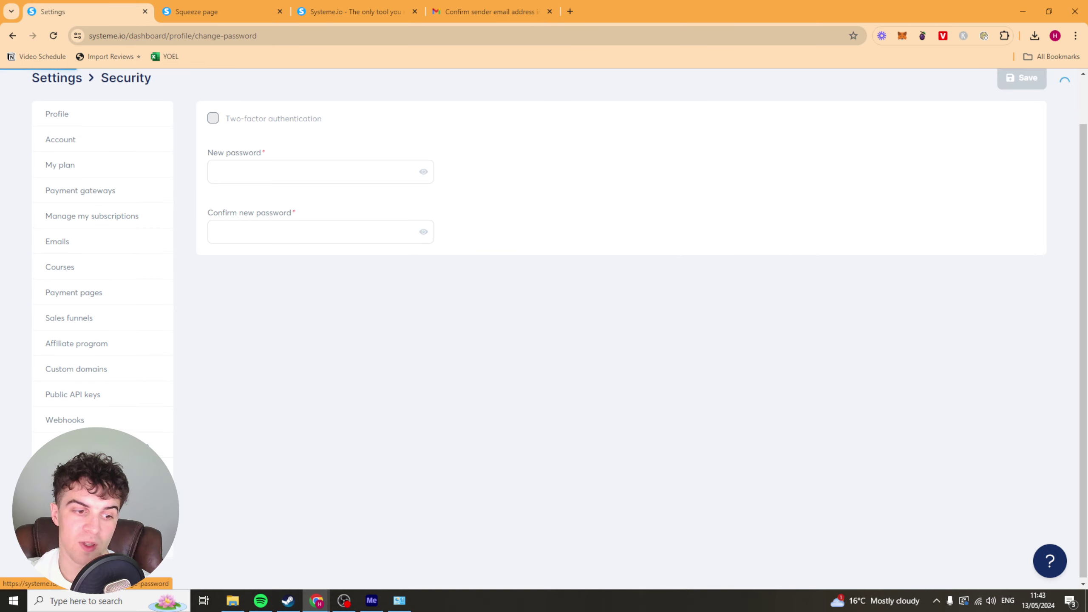
scroll(126, 160, up, 1)
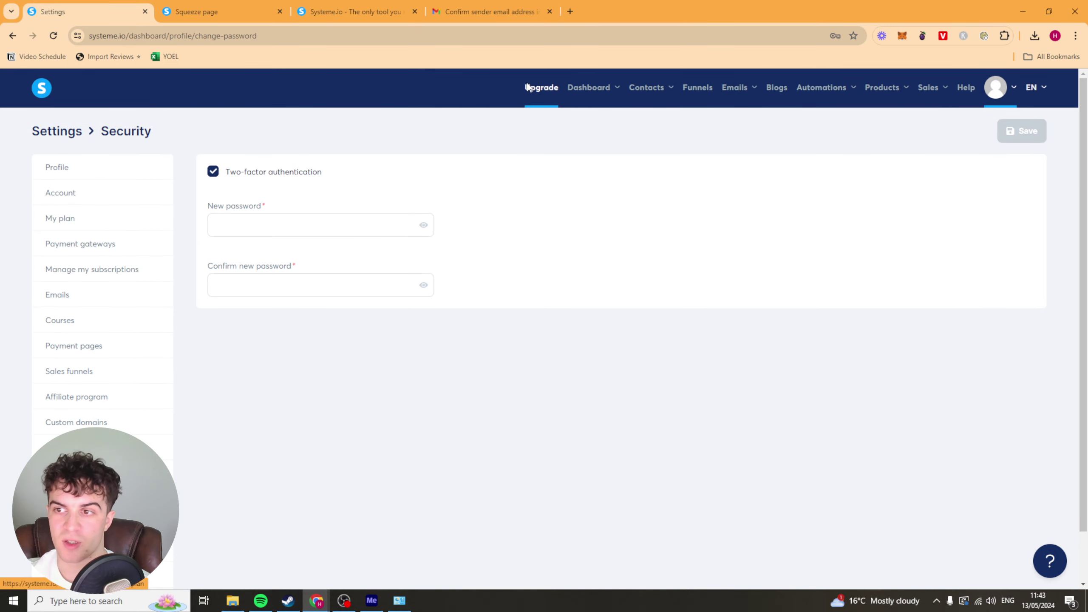
Open the plan upgrade comparison and examine the price and feature limits of the Freemium plan
click(547, 88)
scroll(434, 128, up, 1)
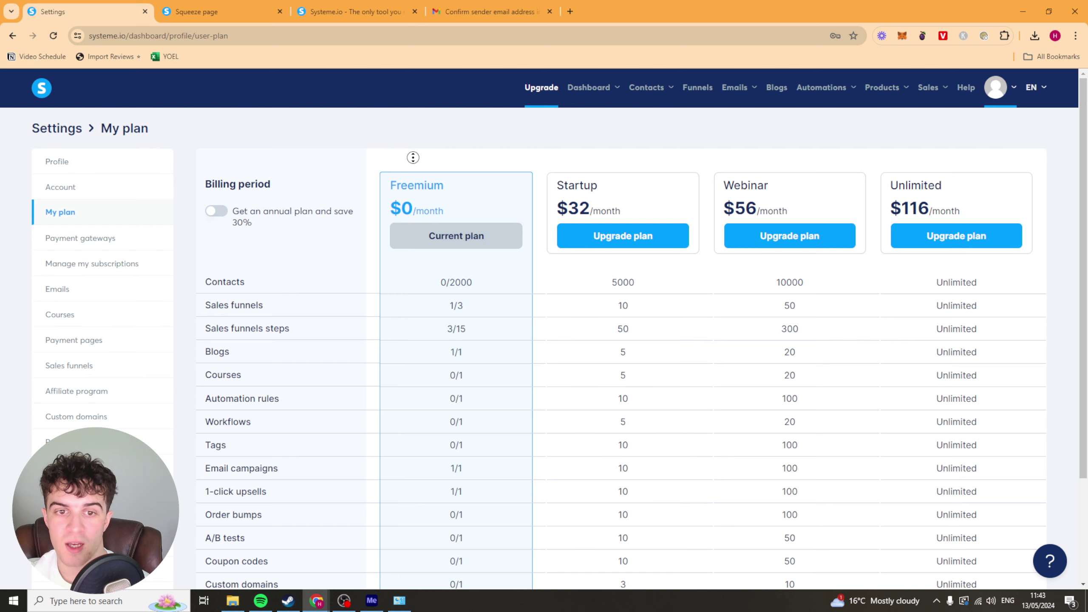
scroll(412, 215, down, 3)
scroll(450, 104, up, 3)
double_click(387, 192)
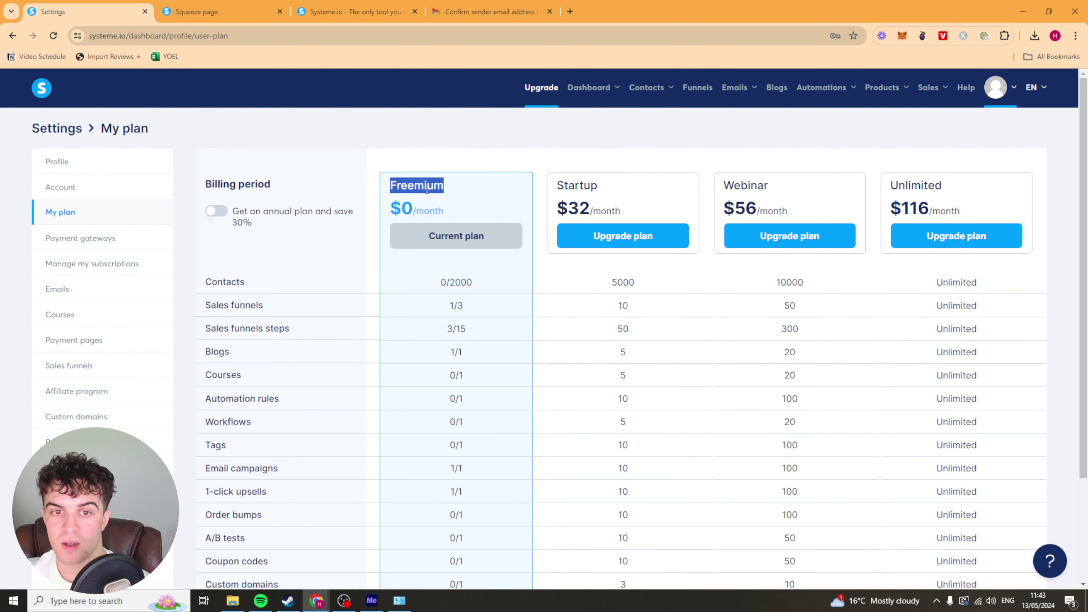
click(454, 170)
scroll(440, 227, down, 3)
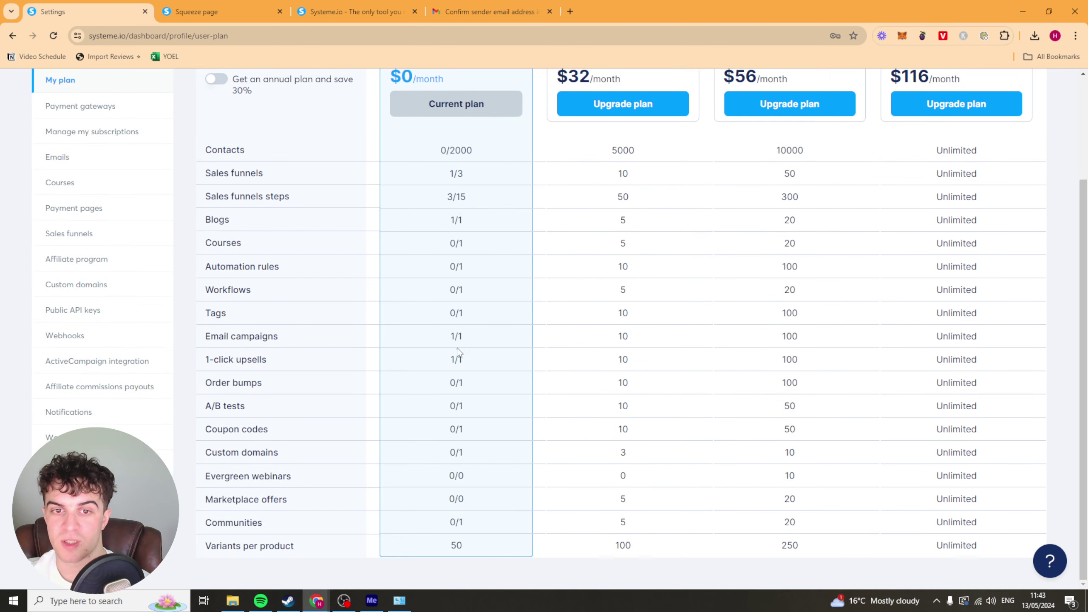
scroll(457, 352, up, 3)
scroll(488, 171, down, 3)
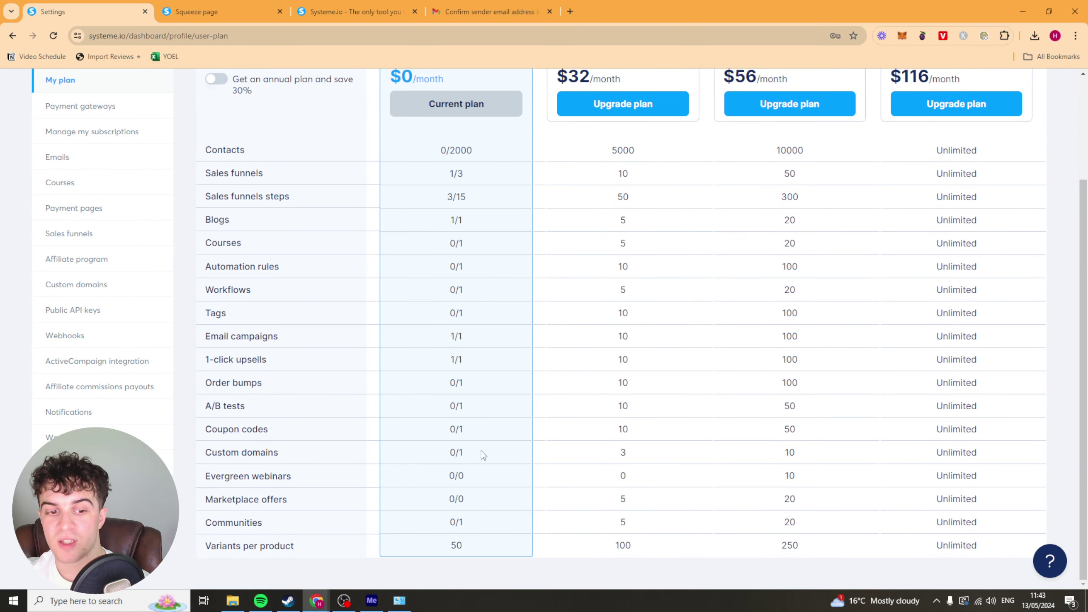
Examine the Startup plan's limits for contacts, blogs, courses, automation rules, workflows and the remaining features
scroll(643, 320, up, 3)
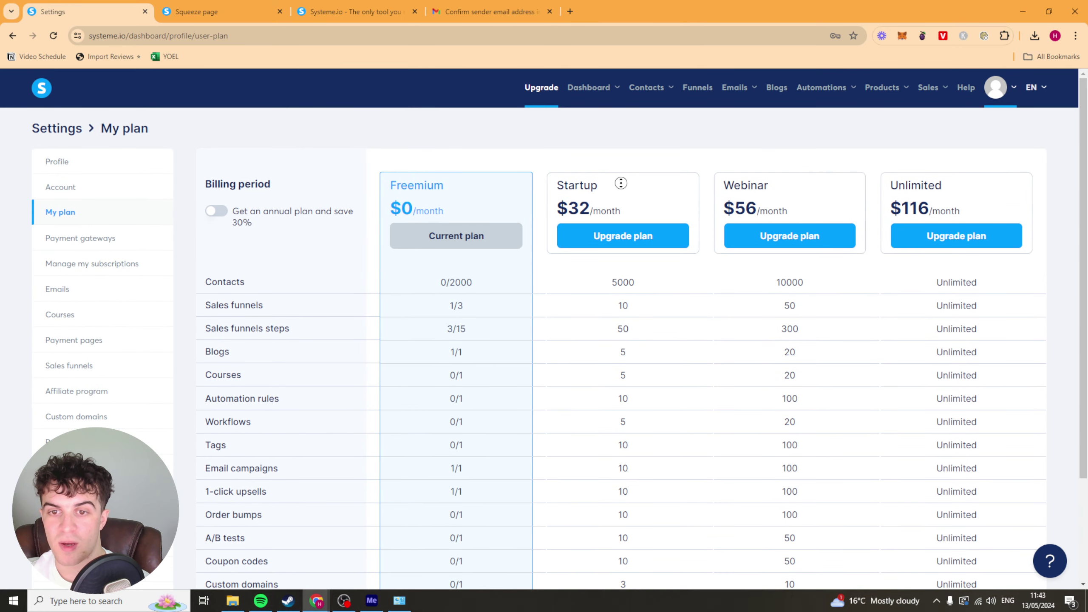
scroll(621, 184, down, 3)
scroll(621, 183, up, 2)
drag(593, 266, 659, 267)
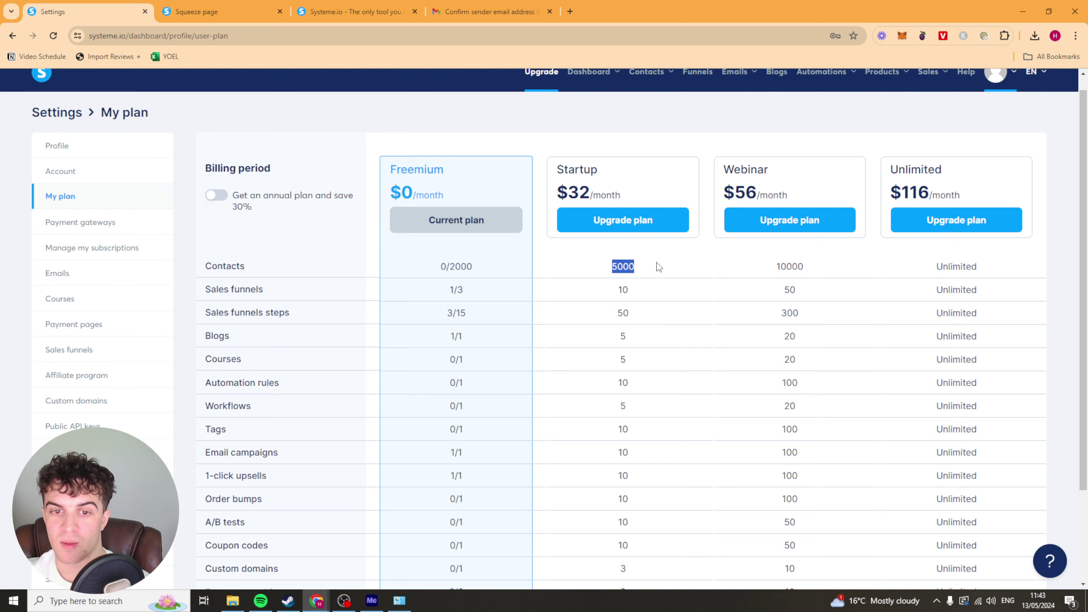
click(628, 284)
scroll(608, 303, down, 3)
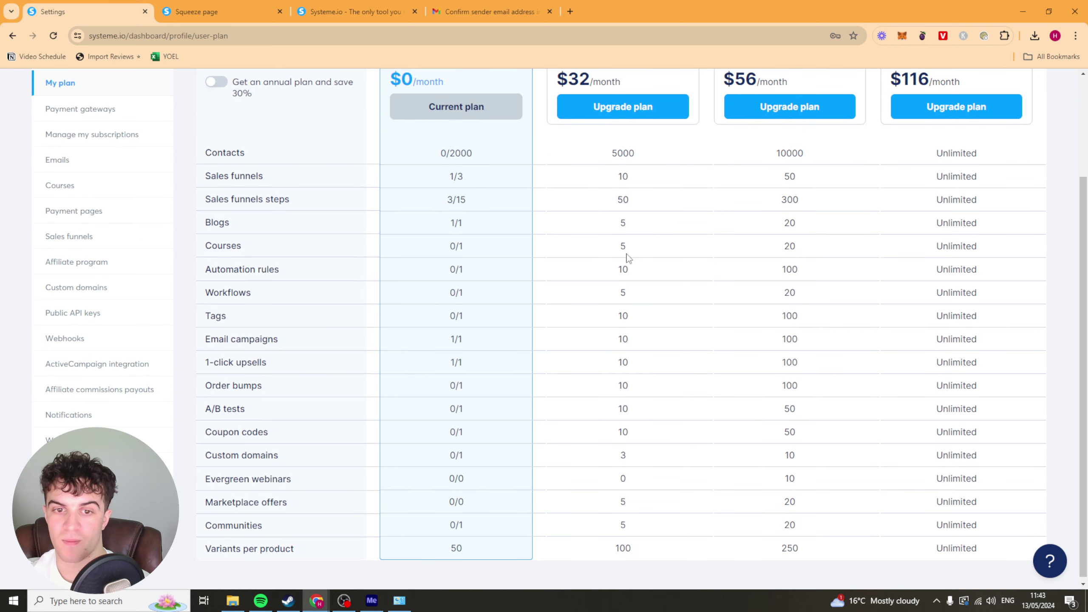
drag(624, 231, 621, 315)
click(614, 311)
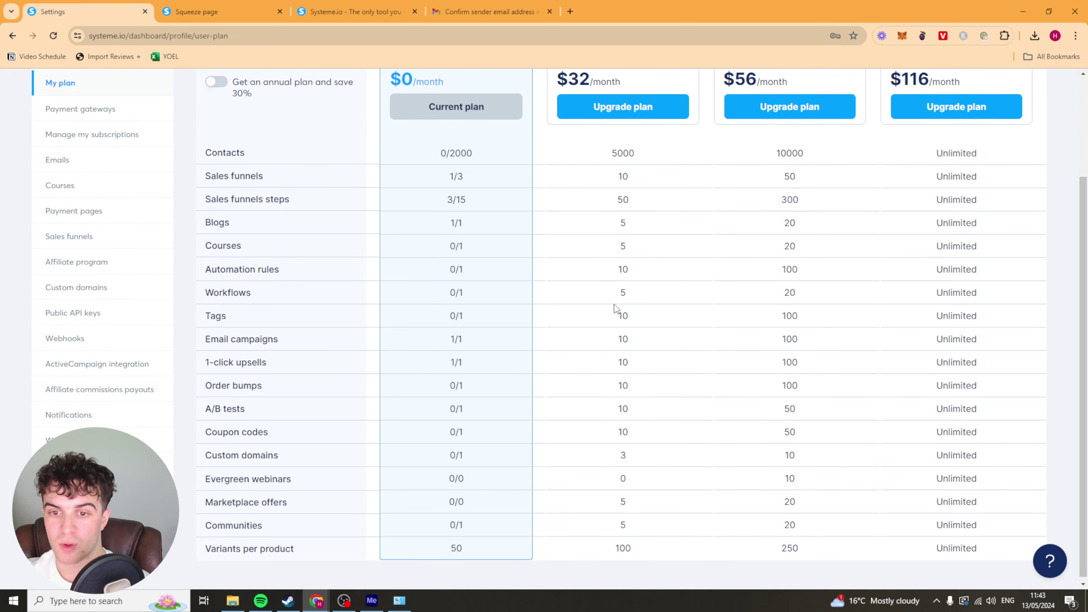
scroll(645, 382, down, 1)
Compare the monthly prices and feature limits of the Webinar and Unlimited plans
scroll(656, 445, up, 3)
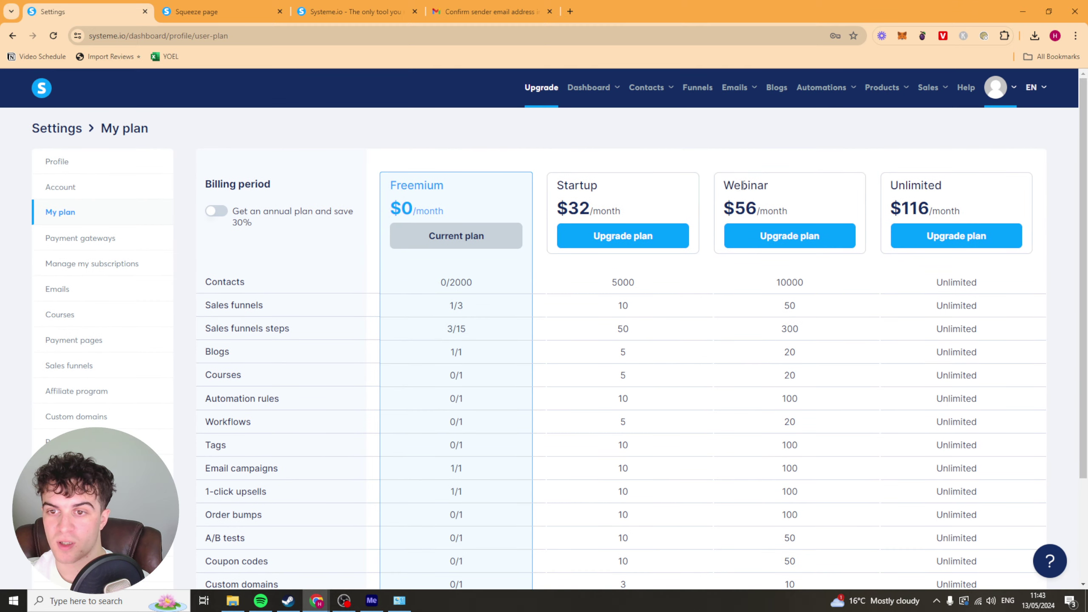
drag(724, 185, 797, 207)
click(790, 209)
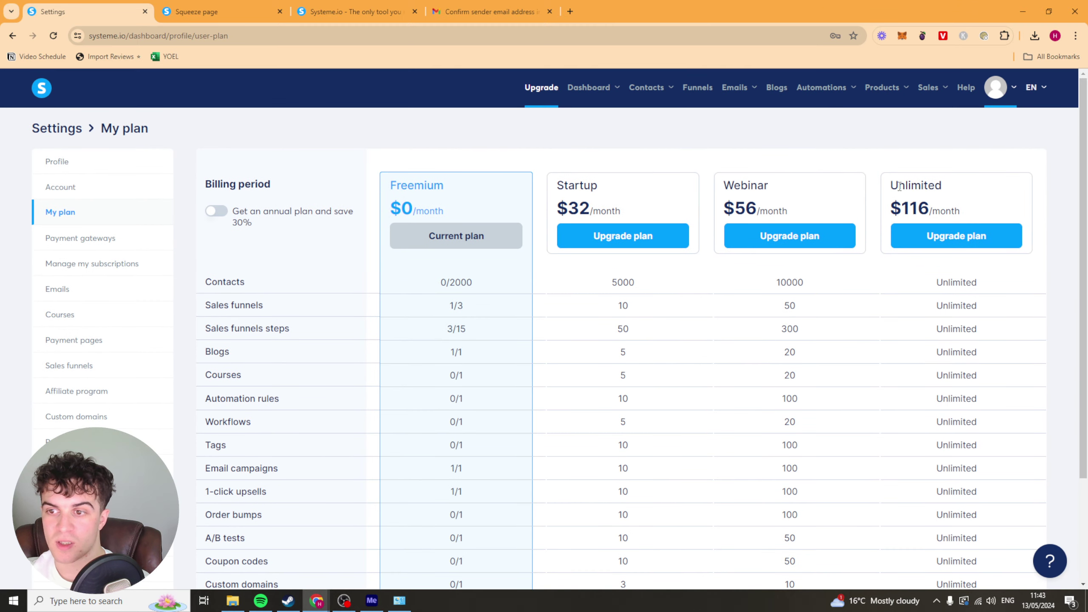
drag(891, 180, 986, 209)
click(862, 185)
scroll(852, 188, down, 3)
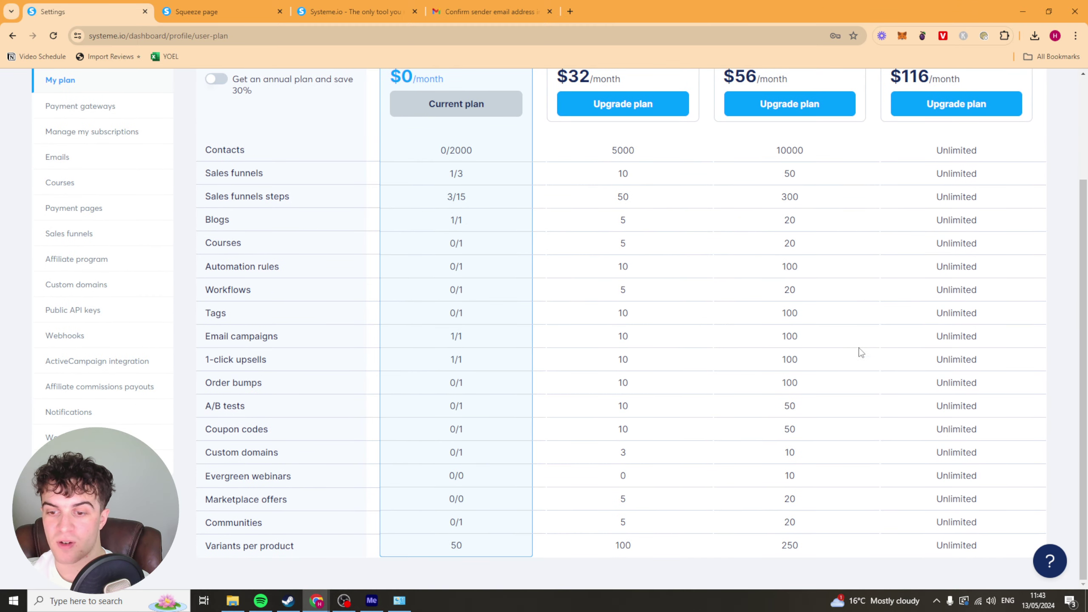
Return to the Startup plan and highlight its name and monthly price
scroll(861, 352, up, 3)
drag(557, 183, 646, 212)
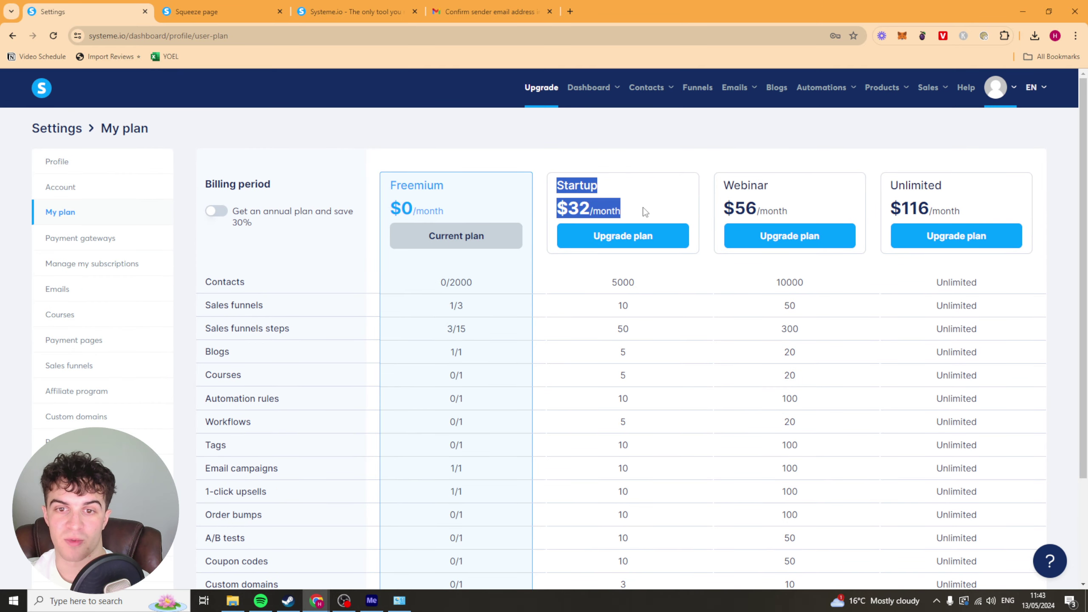
click(592, 203)
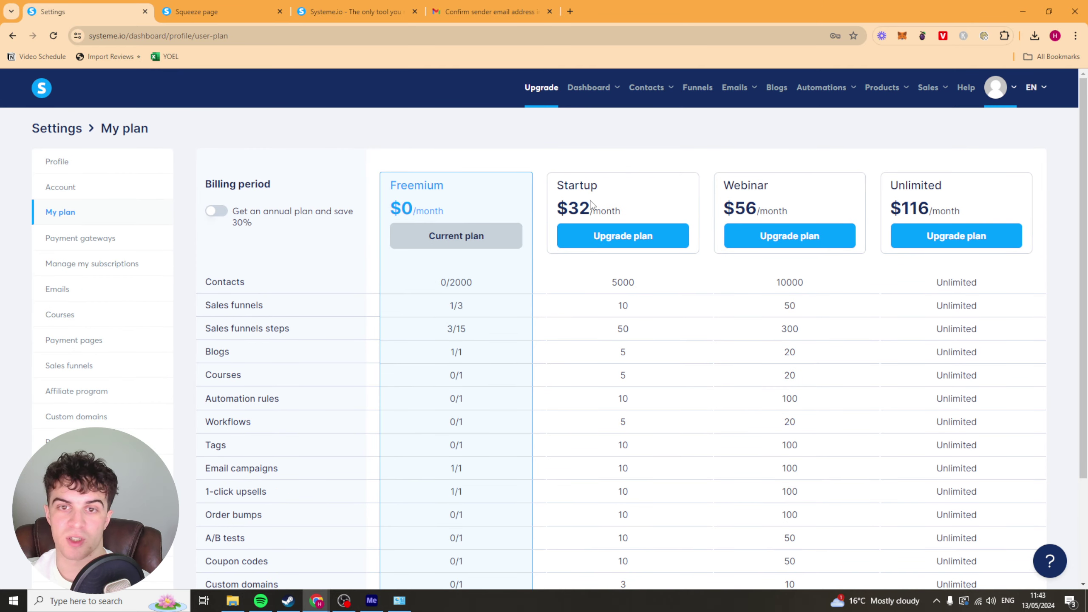
drag(554, 183, 680, 209)
click(659, 210)
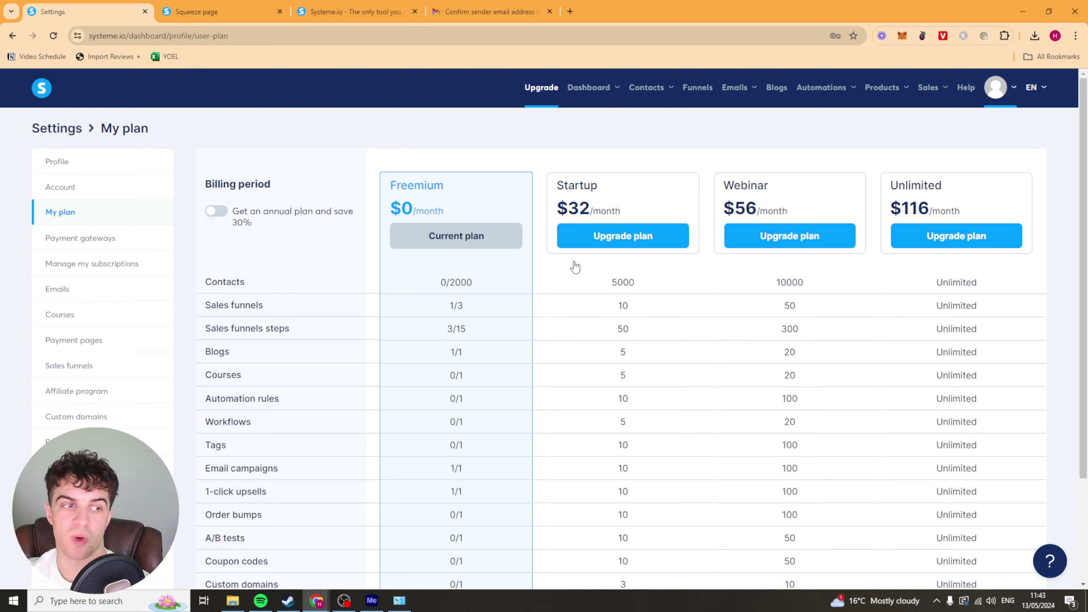